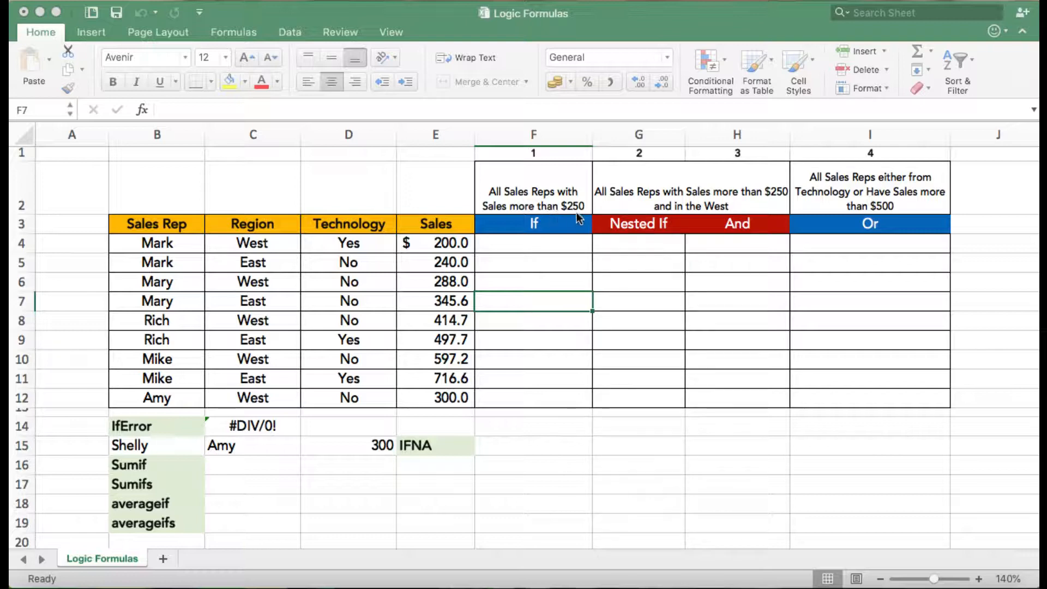
# Step: In F4, enter =IF(E4>250,"Yes","No") to flag sales above 250
pyautogui.click(550, 241)
pyautogui.click(550, 241)
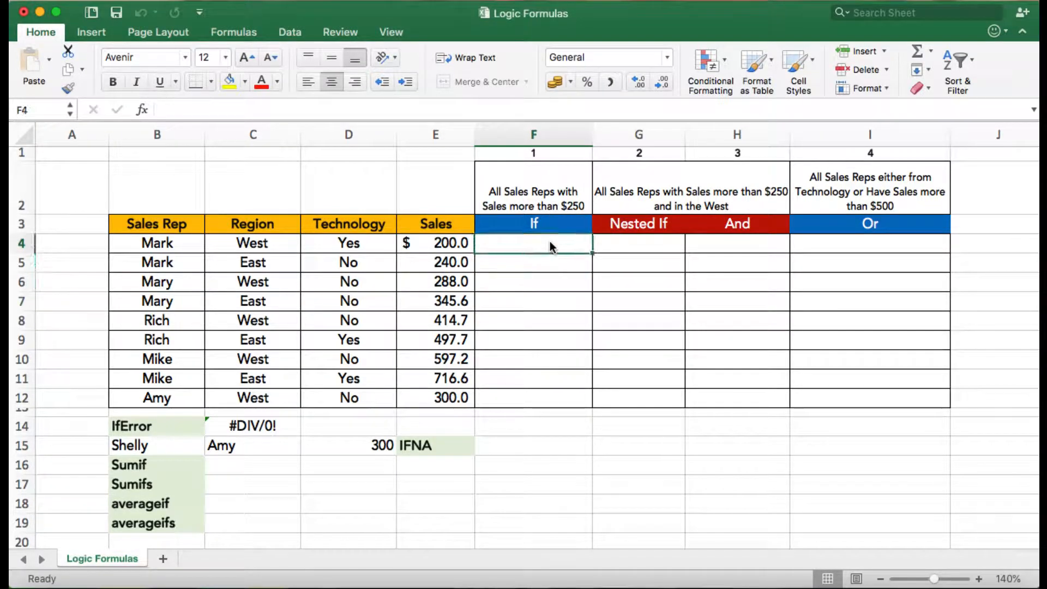
pyautogui.write('=i')
pyautogui.press('Tab')
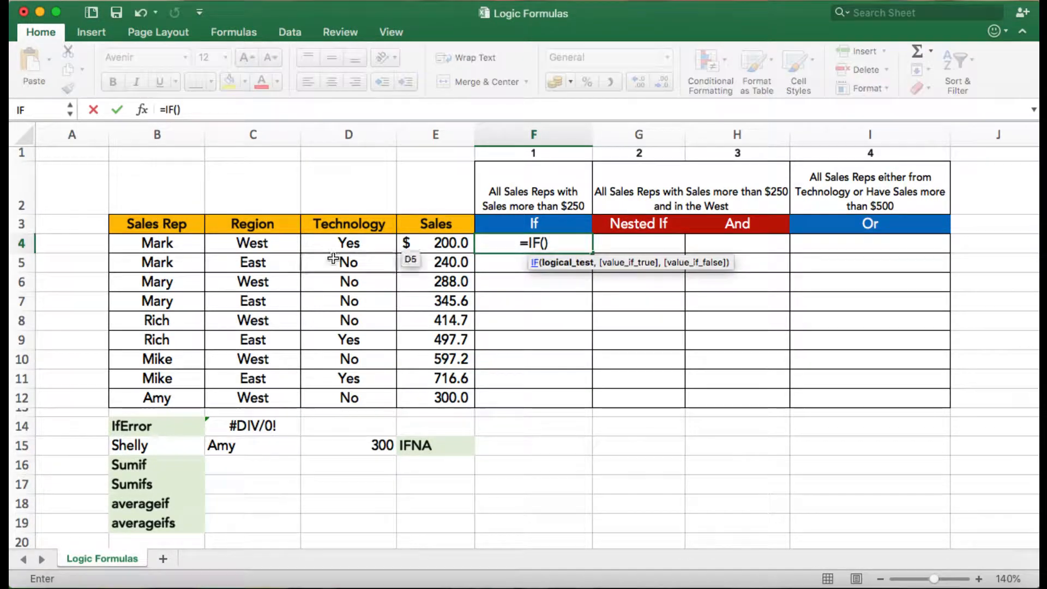
pyautogui.click(449, 240)
pyautogui.write('>250,')
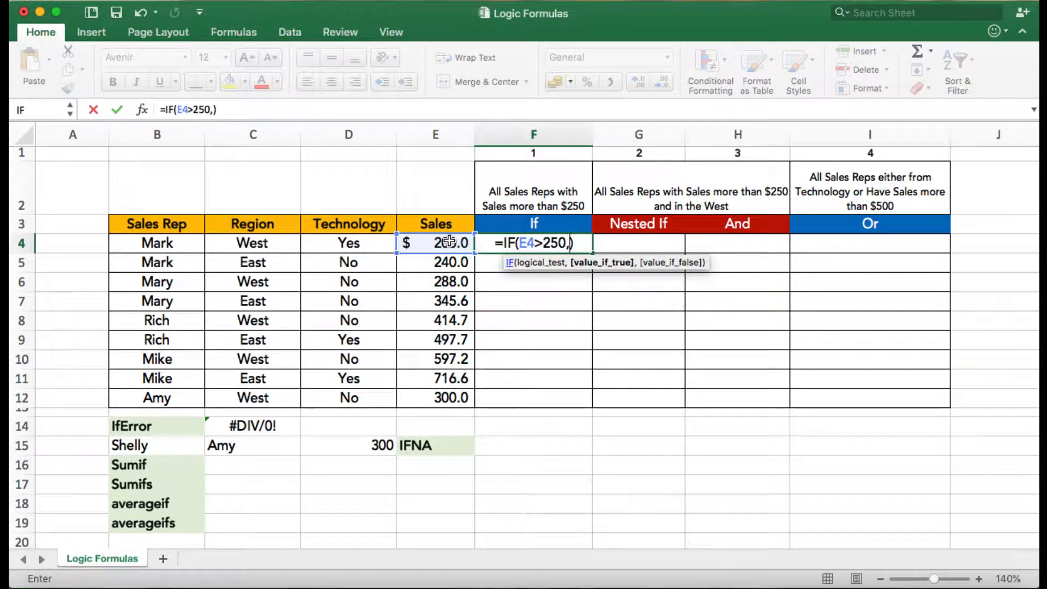
pyautogui.write('"Yes')
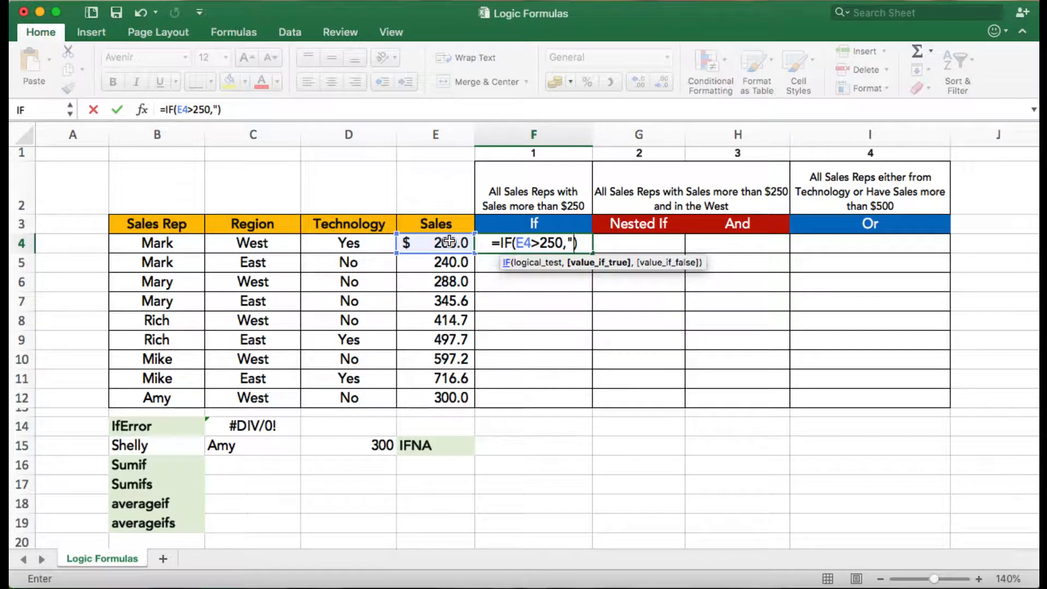
pyautogui.write('","N')
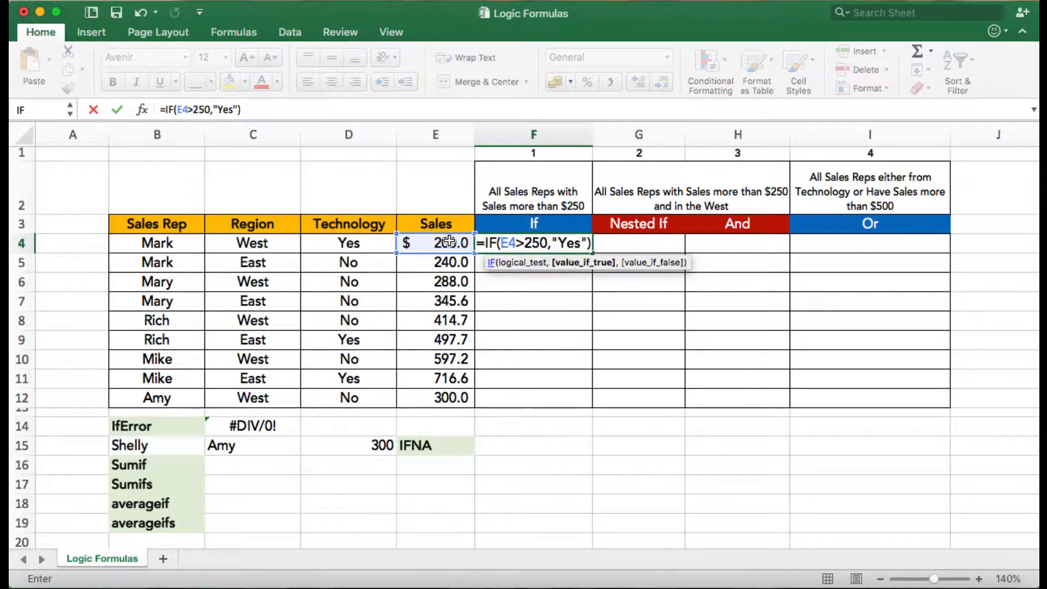
pyautogui.write('o"')
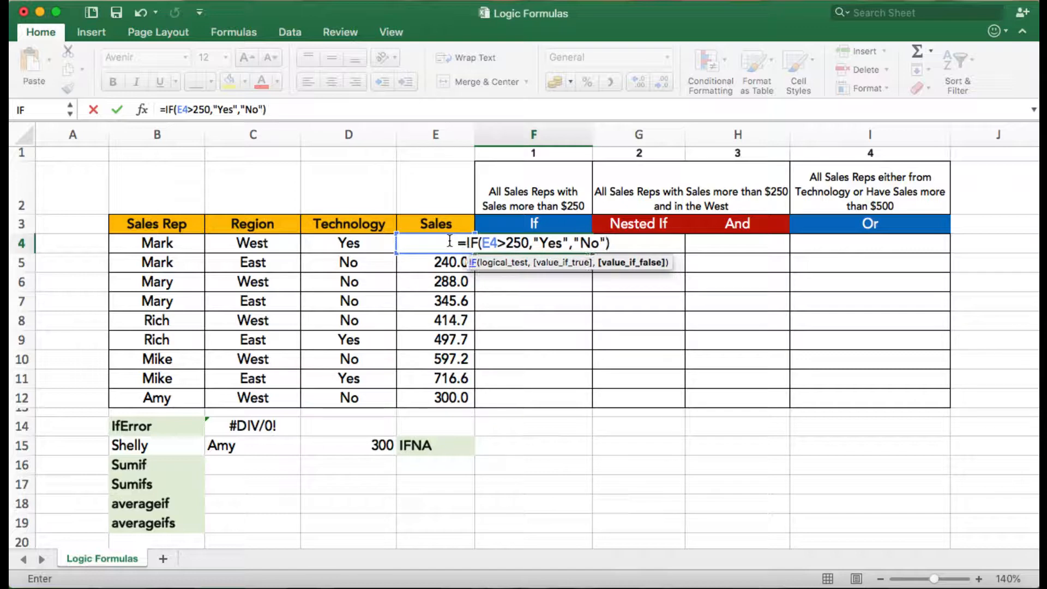
pyautogui.hotkey('ctrl', 'Return')
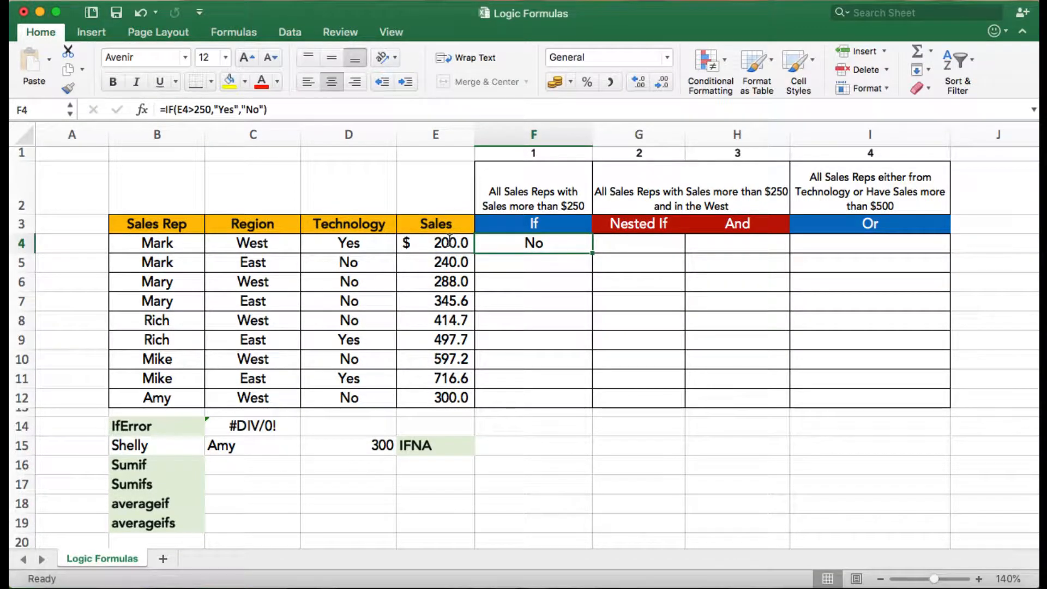
# Step: Copy the If formula from F4 into F5:F12
pyautogui.press('super+c')
pyautogui.press('Down')
pyautogui.hotkey('shift', 'Down')
pyautogui.hotkey('shift', 'Down')
pyautogui.hotkey('shift', 'Down')
pyautogui.hotkey('shift', 'Down')
pyautogui.hotkey('shift', 'Down')
pyautogui.hotkey('shift', 'Down')
pyautogui.hotkey('shift', 'Down')
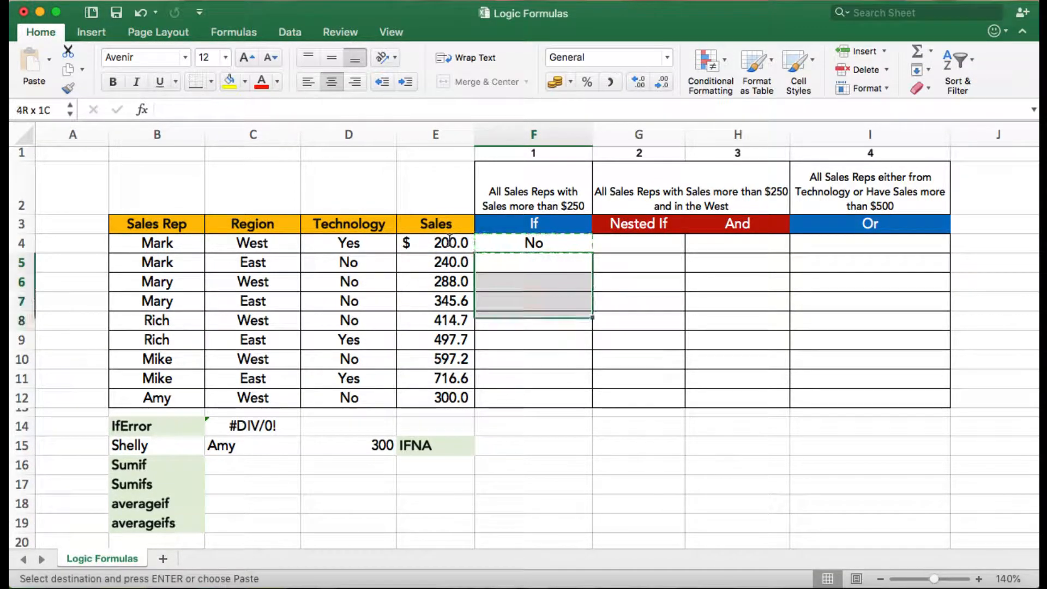
pyautogui.press('super+v')
# Step: Review the If formula in F4 against its sales value, and read the criteria for the Nested If column
pyautogui.press('Up')
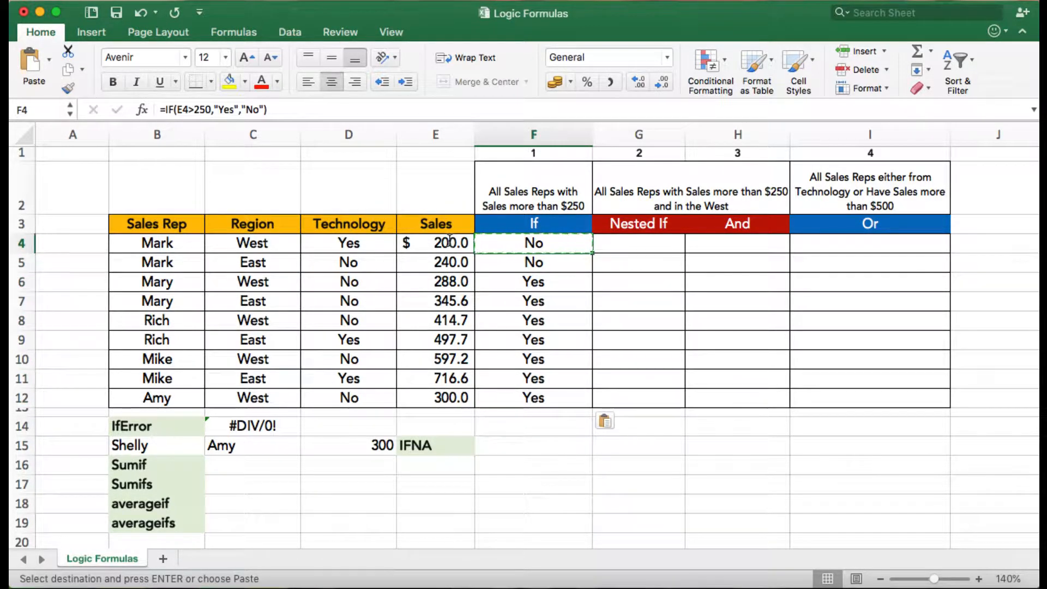
pyautogui.press('Left')
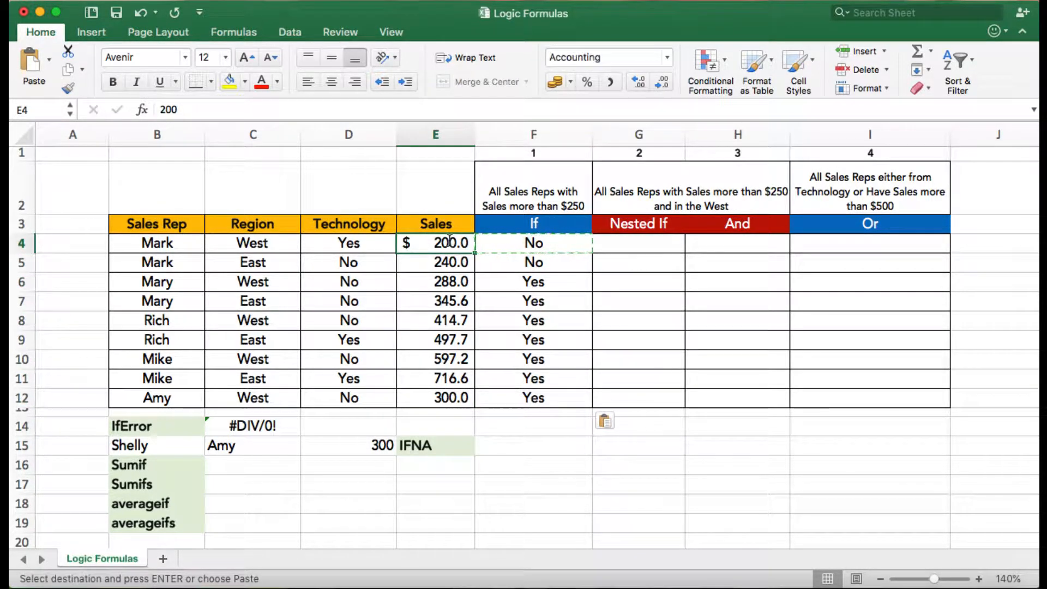
pyautogui.press('Right')
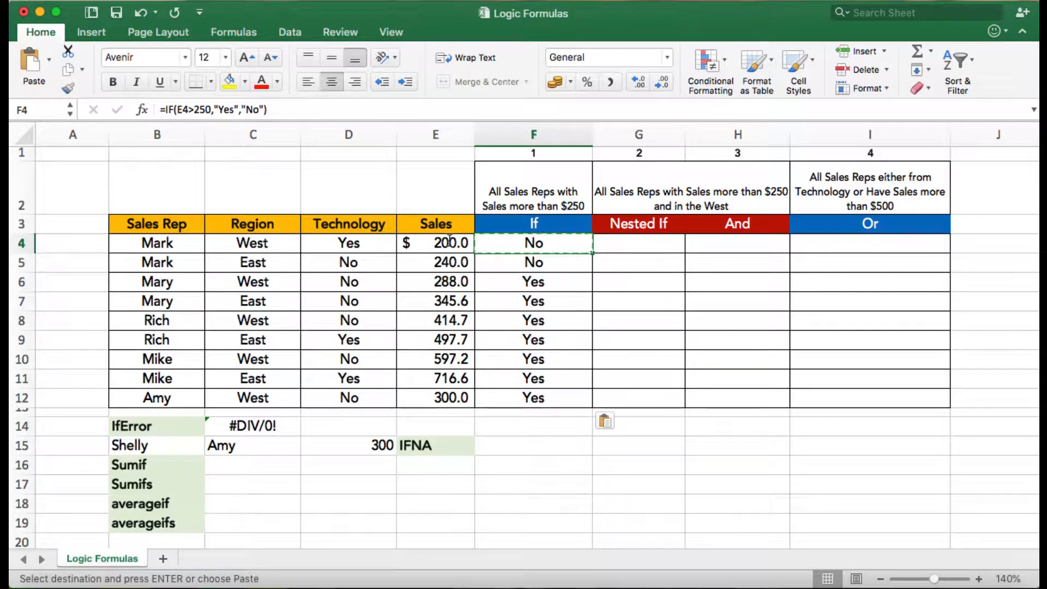
pyautogui.press('Up')
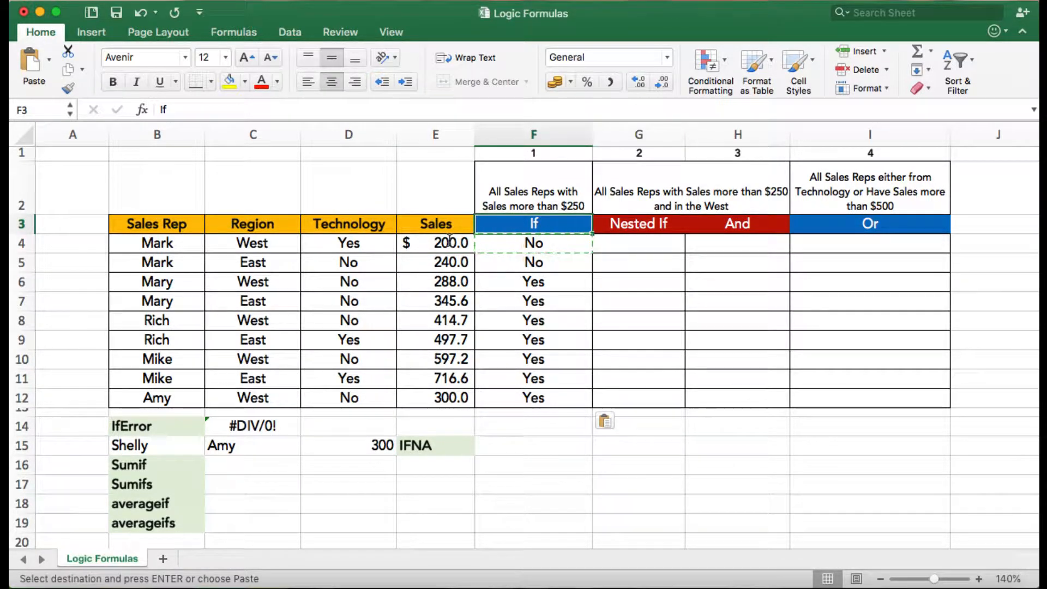
pyautogui.press('Right')
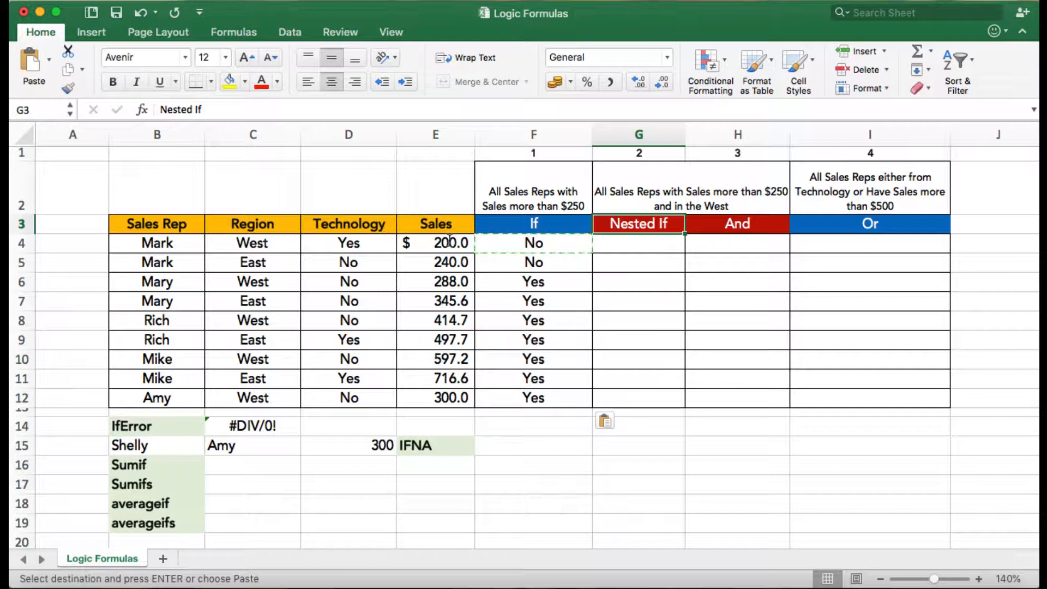
pyautogui.press('Up')
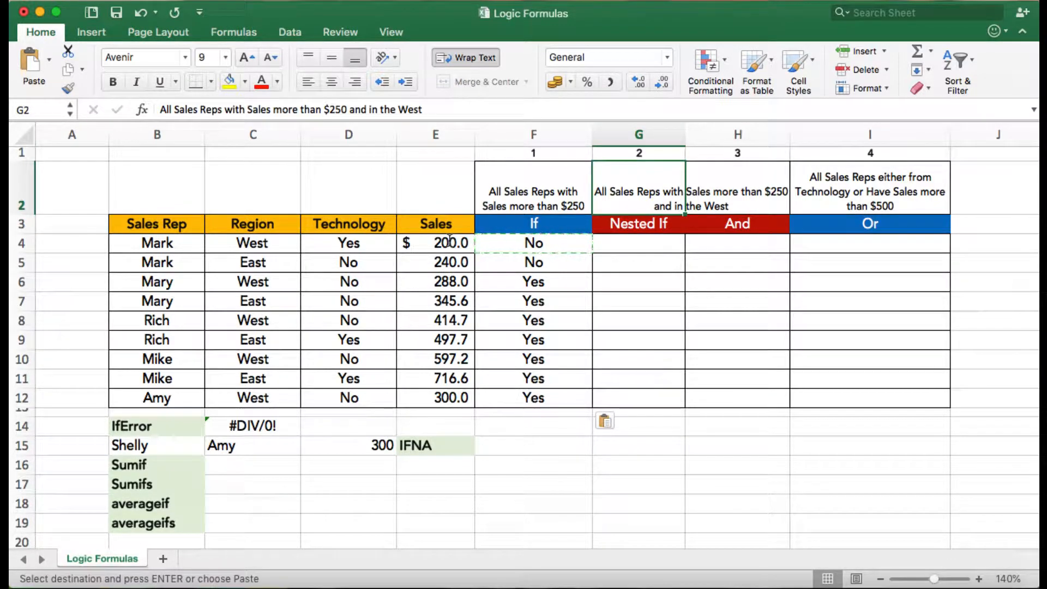
pyautogui.press('Down')
pyautogui.press('Up')
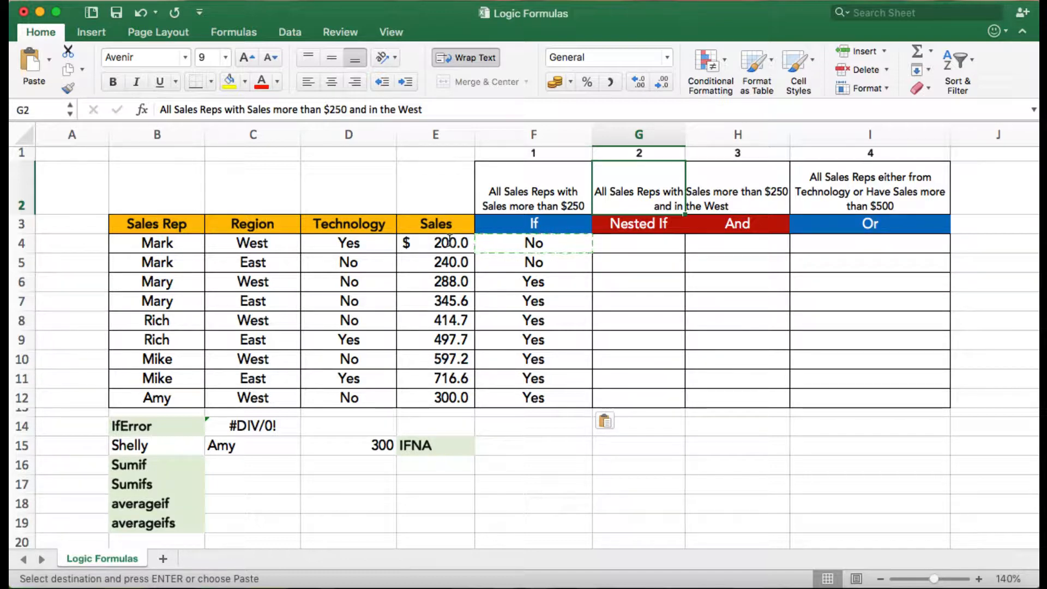
# Step: Begin an IF formula in G4 with the logical test E4>250
pyautogui.press('Down')
pyautogui.press('Down')
pyautogui.press('Escape')
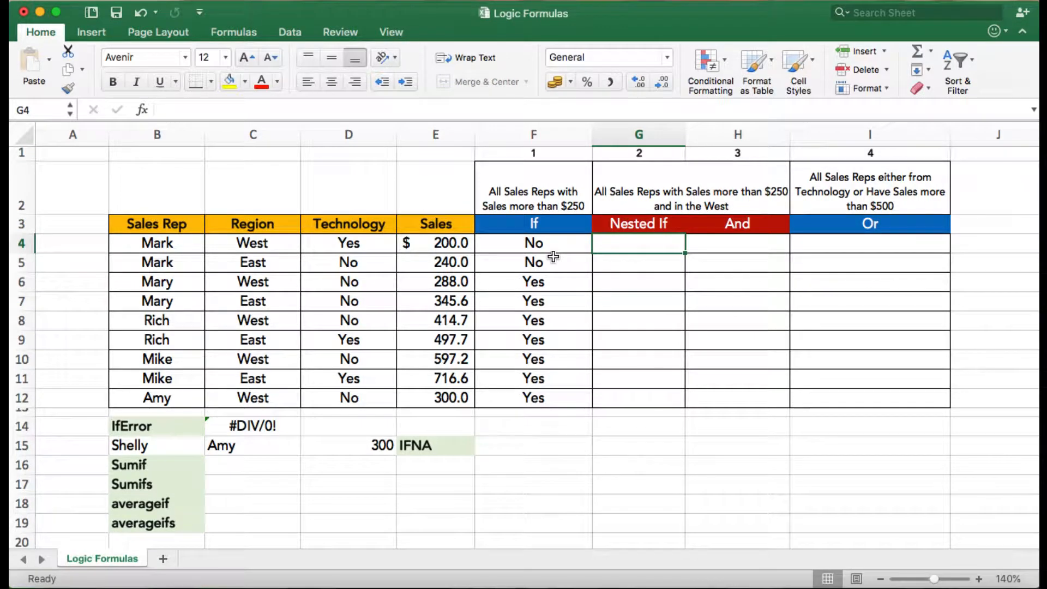
pyautogui.write('=if')
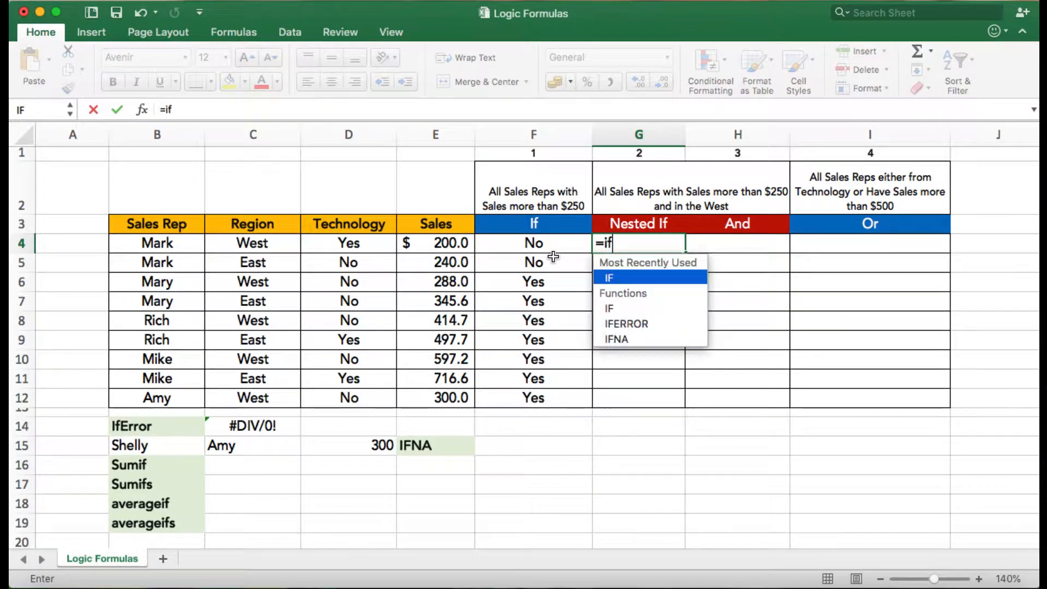
pyautogui.press('Tab')
pyautogui.click(454, 241)
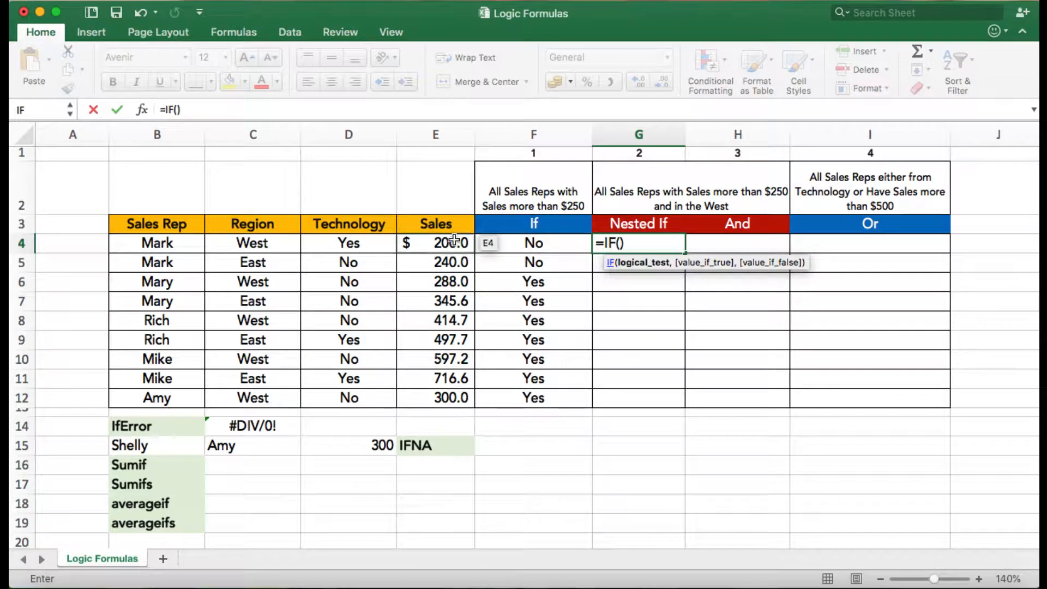
pyautogui.write('>250,')
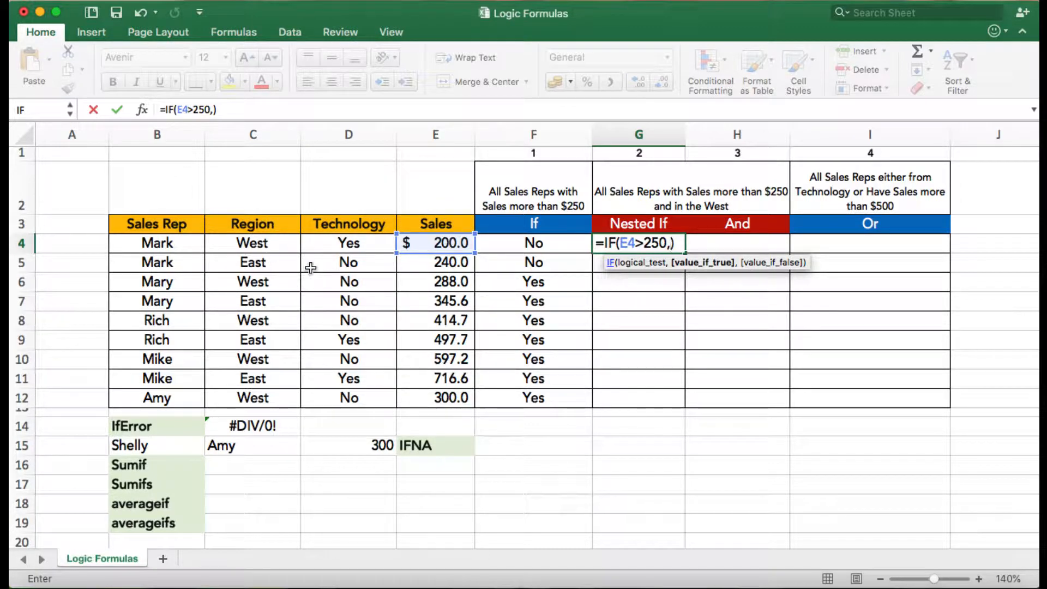
# Step: Nest IF(C4="West","Yes","No") as the value-if-true argument of the G4 formula
pyautogui.write('IF(')
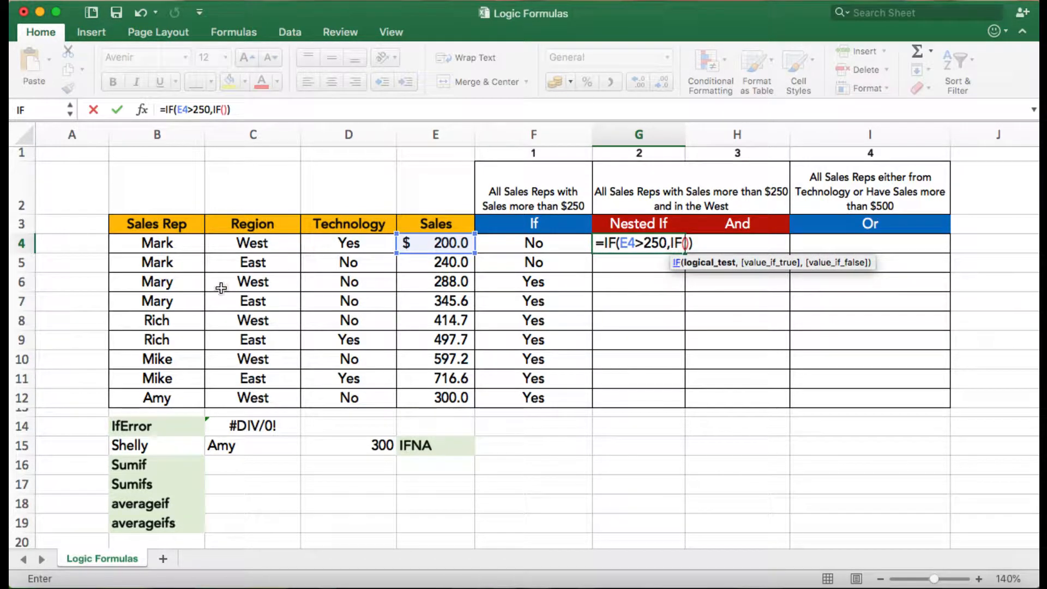
pyautogui.click(244, 242)
pyautogui.write('="')
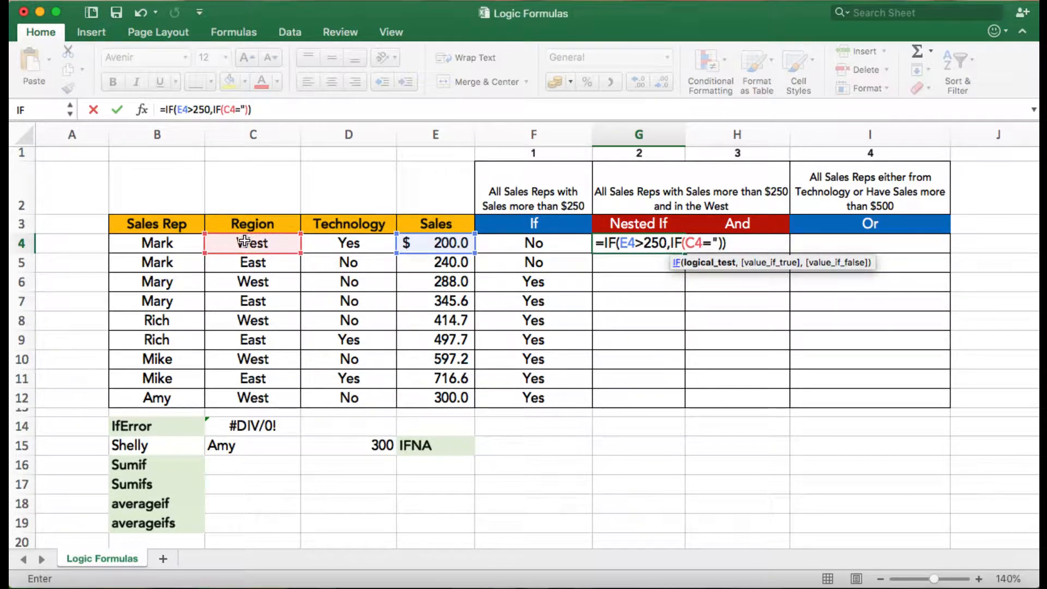
pyautogui.write('West",')
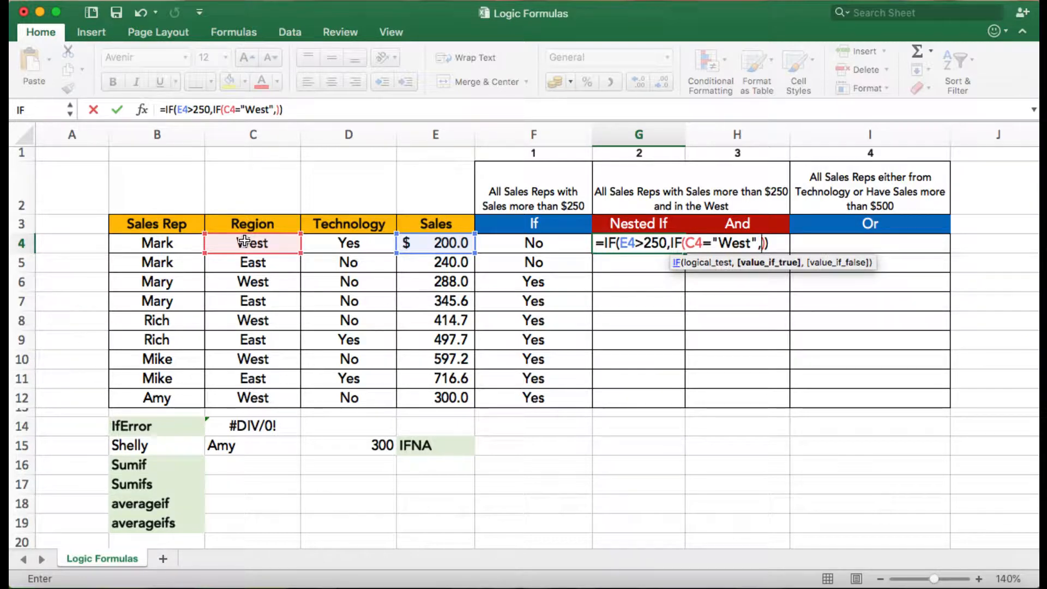
pyautogui.write('"Yes"')
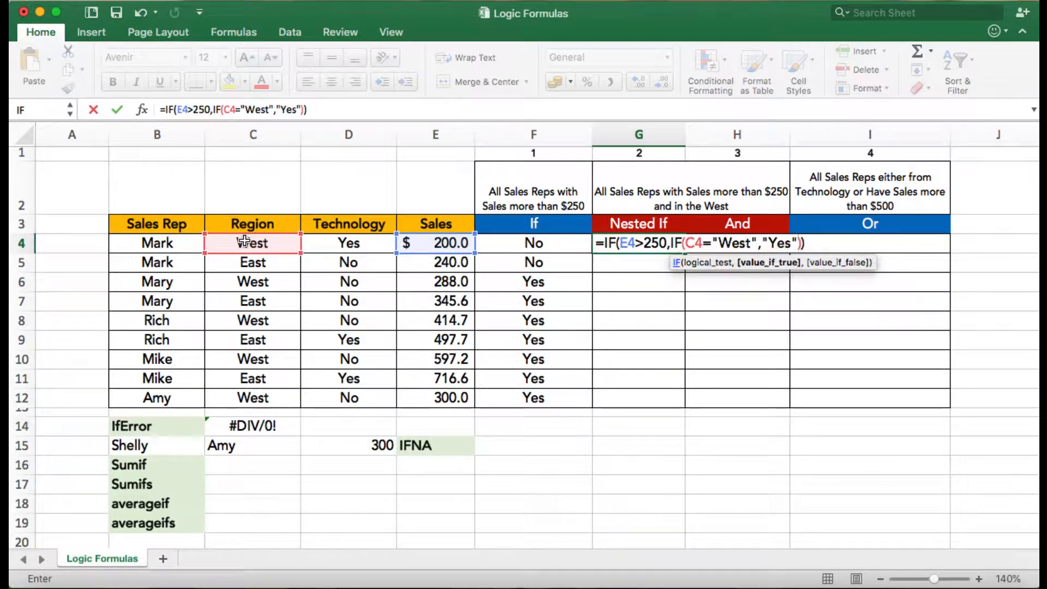
pyautogui.write(',')
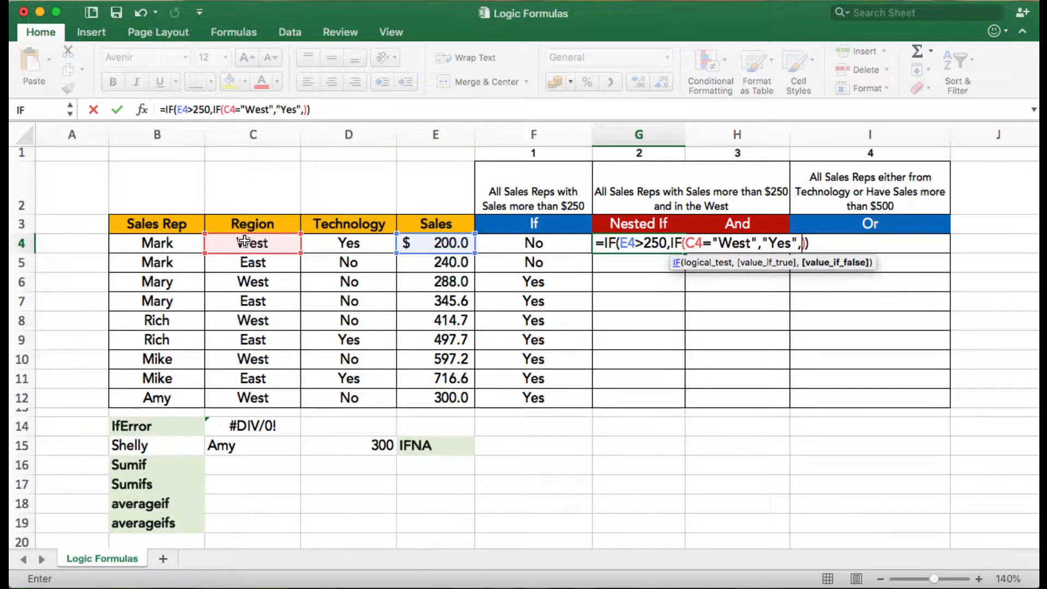
pyautogui.write('"No"')
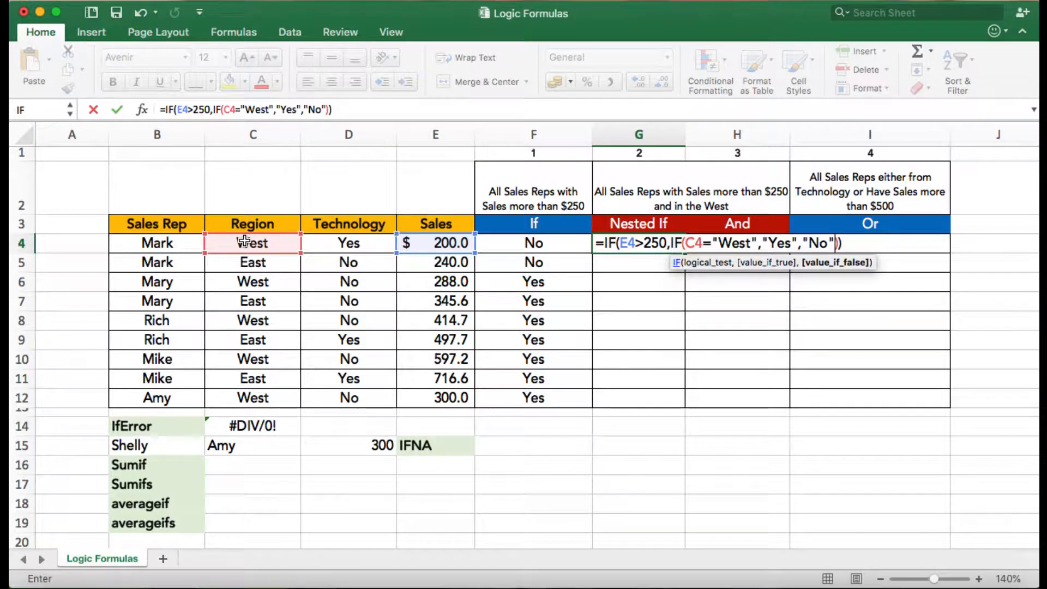
# Step: Add "No" as the outer IF's value-if-false argument and commit the formula in G4
pyautogui.click(330, 111)
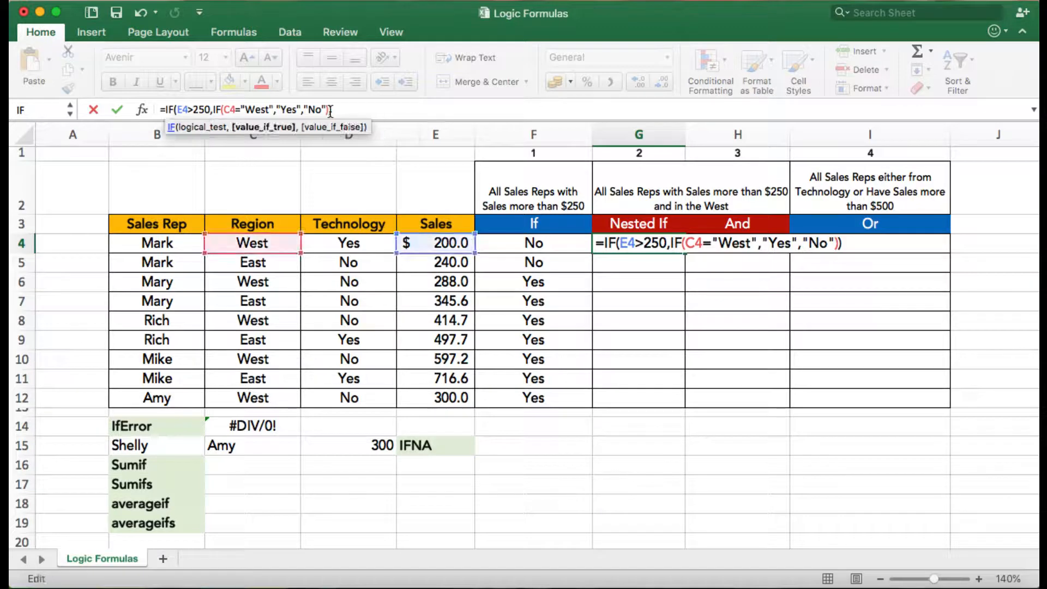
pyautogui.write(',')
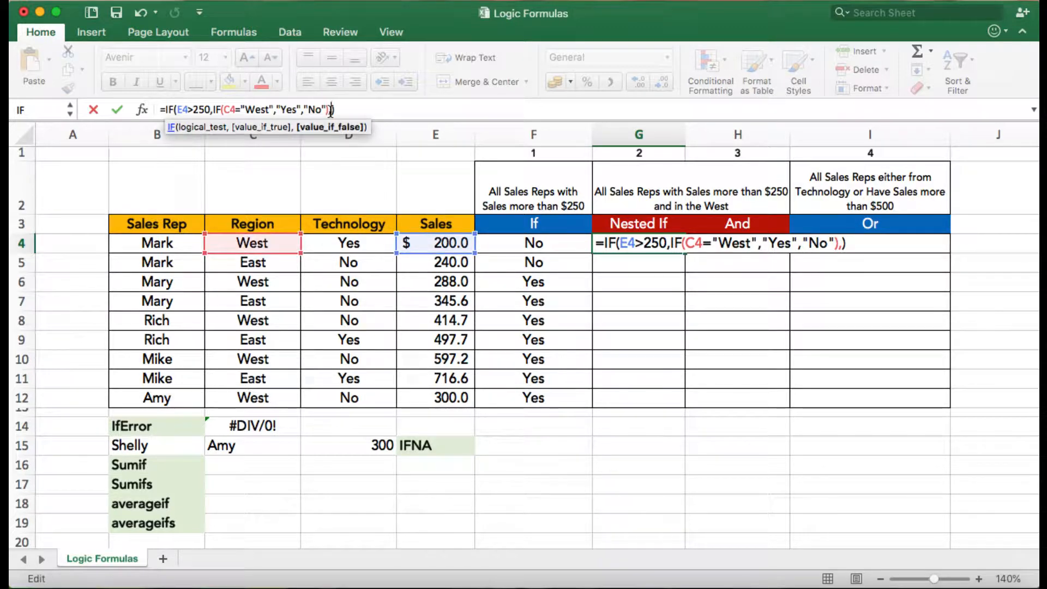
pyautogui.write('"No"')
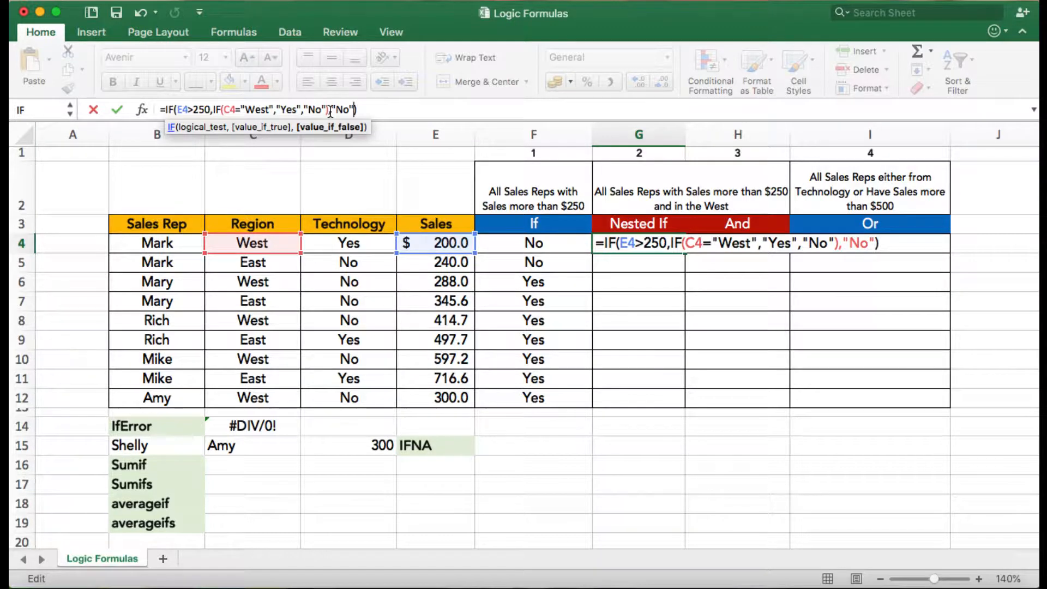
pyautogui.press('Return')
pyautogui.press('Up')
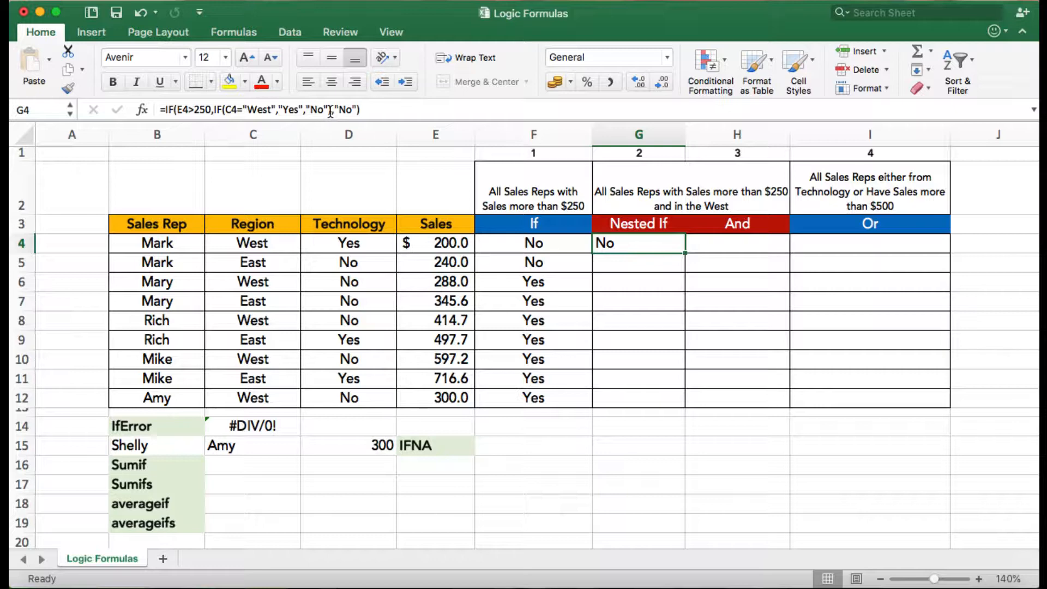
# Step: Copy the nested IF formula from G4 into G5:G12
pyautogui.press('super+c')
pyautogui.press('Down')
pyautogui.hotkey('shift', 'Down')
pyautogui.hotkey('shift', 'Down')
pyautogui.hotkey('shift', 'Down')
pyautogui.hotkey('shift', 'Down')
pyautogui.hotkey('shift', 'Down')
pyautogui.hotkey('shift', 'Down')
pyautogui.hotkey('shift', 'Down')
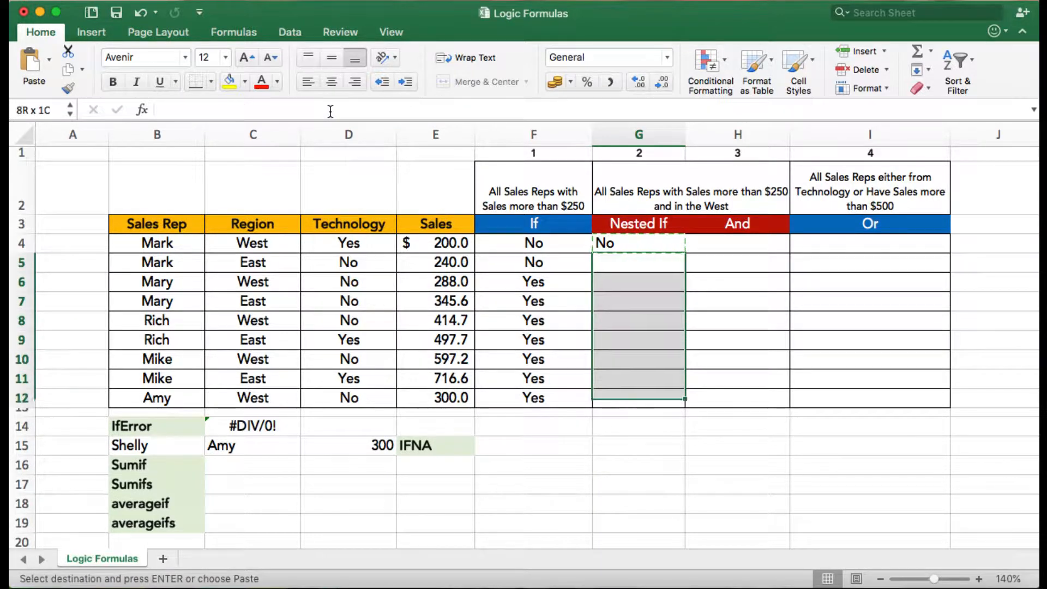
pyautogui.press('super+v')
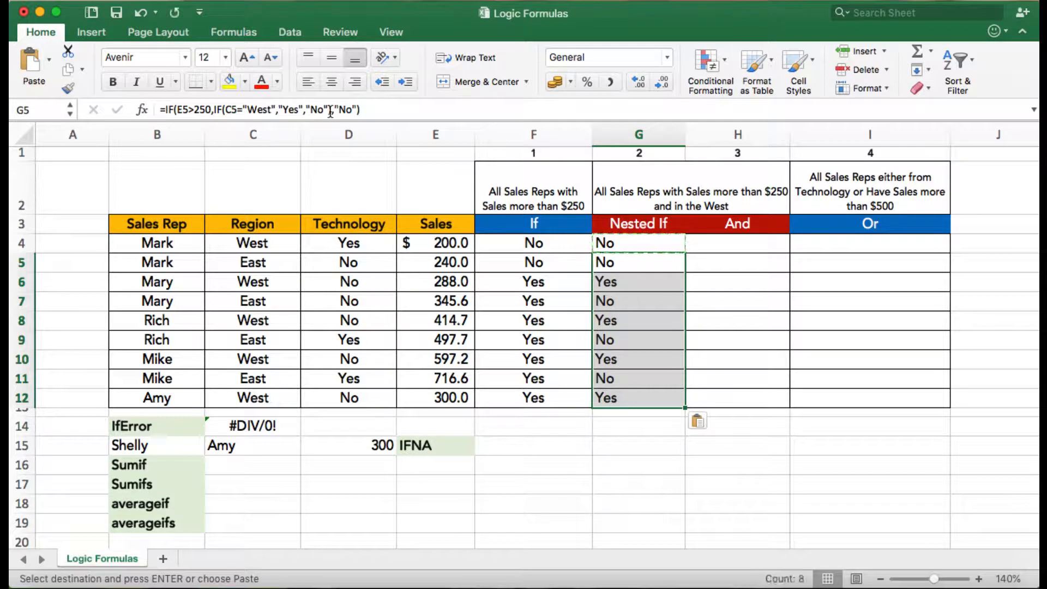
# Step: Check the Nested If results in G4:G12, comparing row 6 with its region and sales value
pyautogui.click(613, 301)
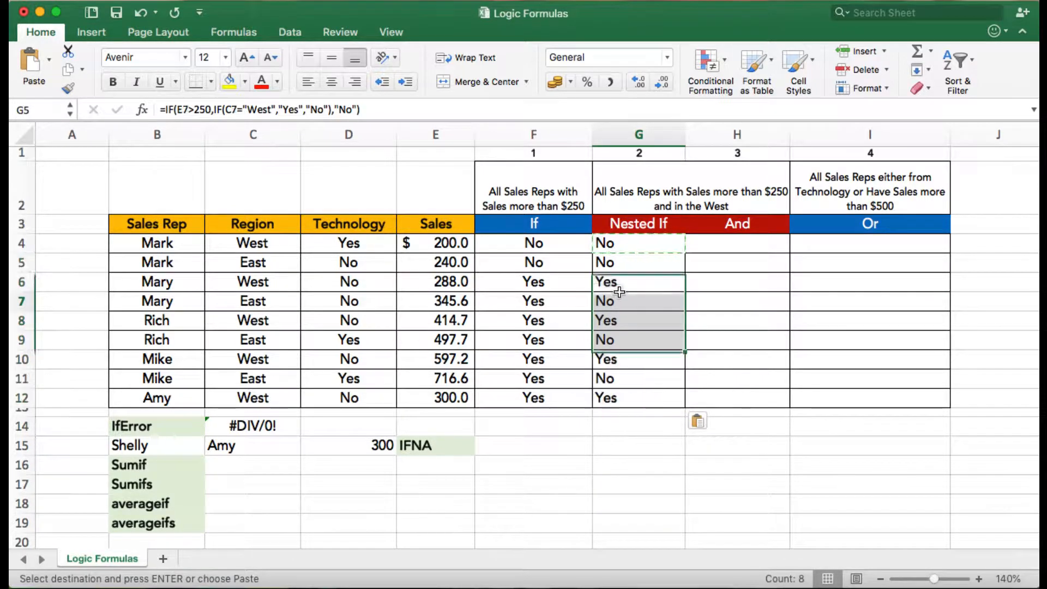
pyautogui.click(263, 282)
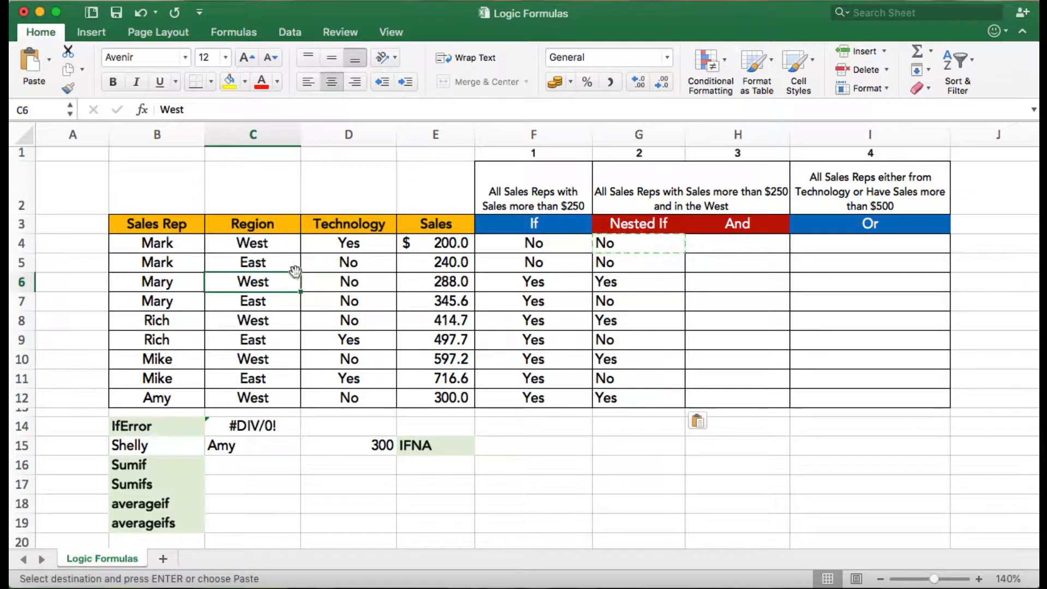
pyautogui.click(444, 284)
pyautogui.click(629, 288)
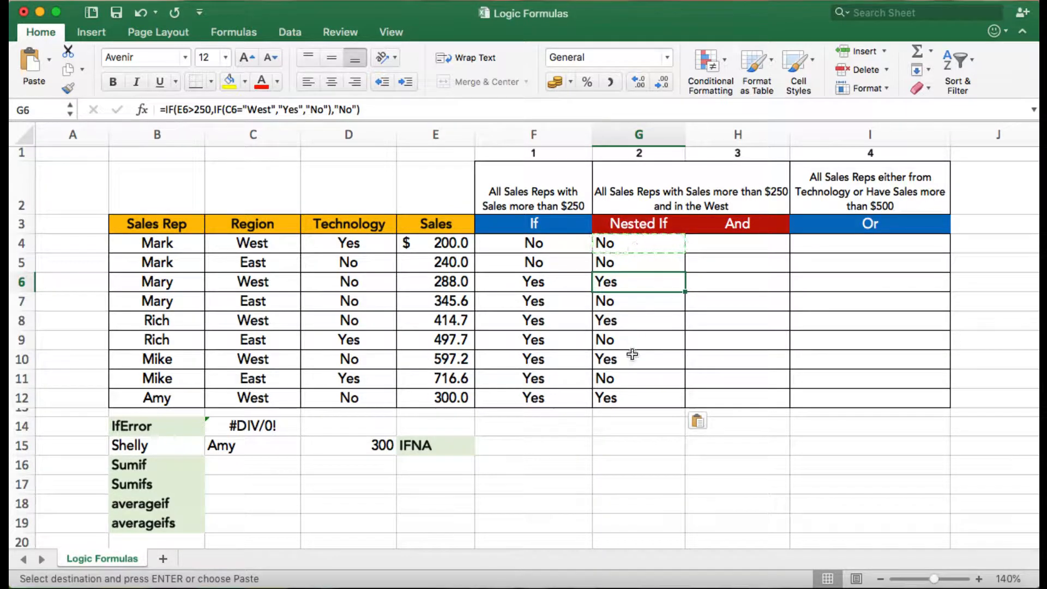
pyautogui.moveTo(661, 242); pyautogui.dragTo(655, 398)
# Step: Start a formula in H4 with an AND function nested as the logical test of IF
pyautogui.click(732, 243)
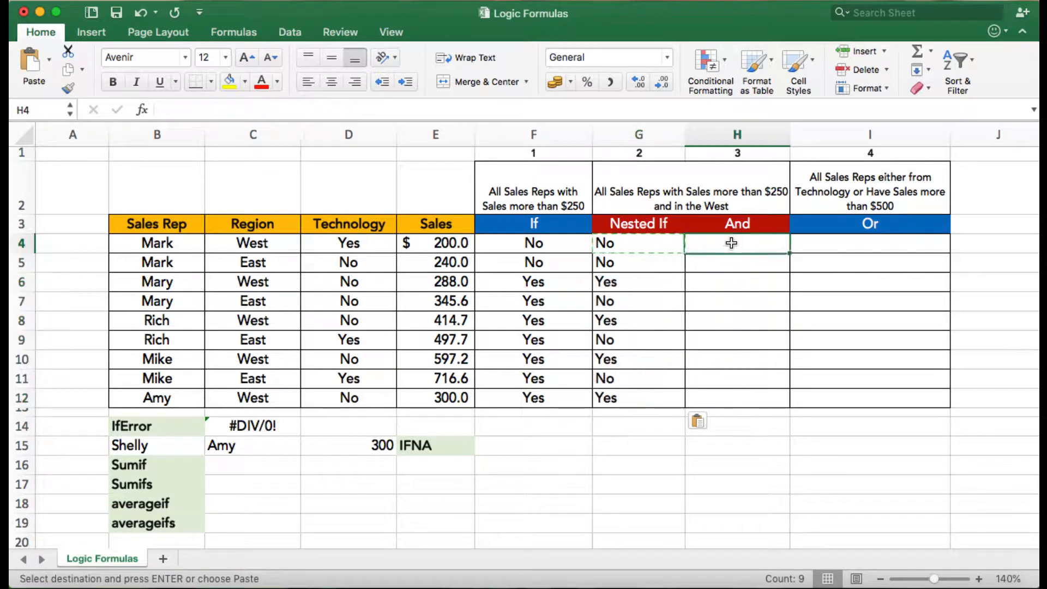
pyautogui.doubleClick(731, 243)
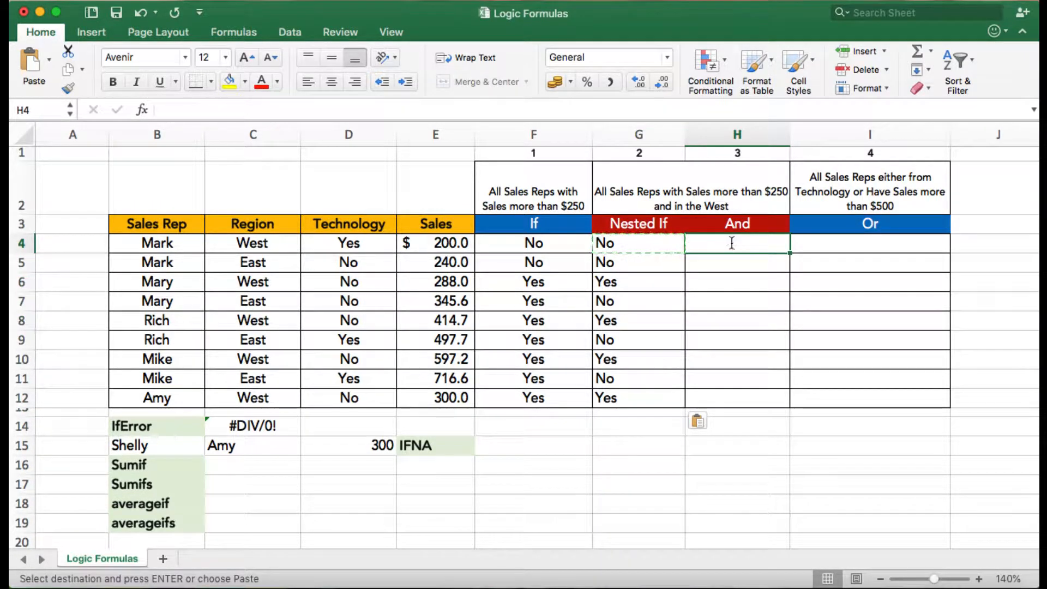
pyautogui.write('=if')
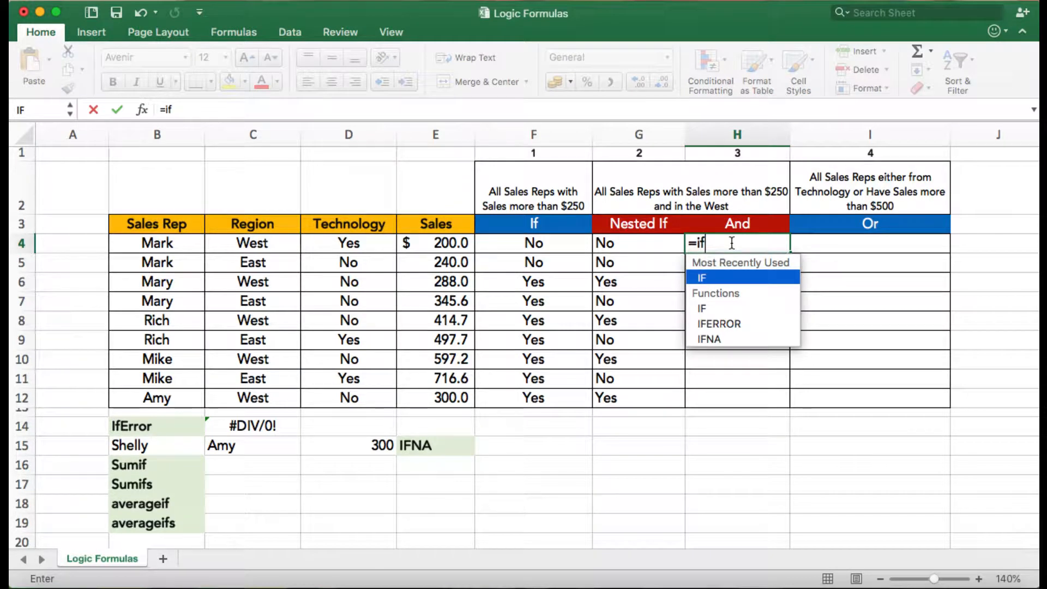
pyautogui.press('Tab')
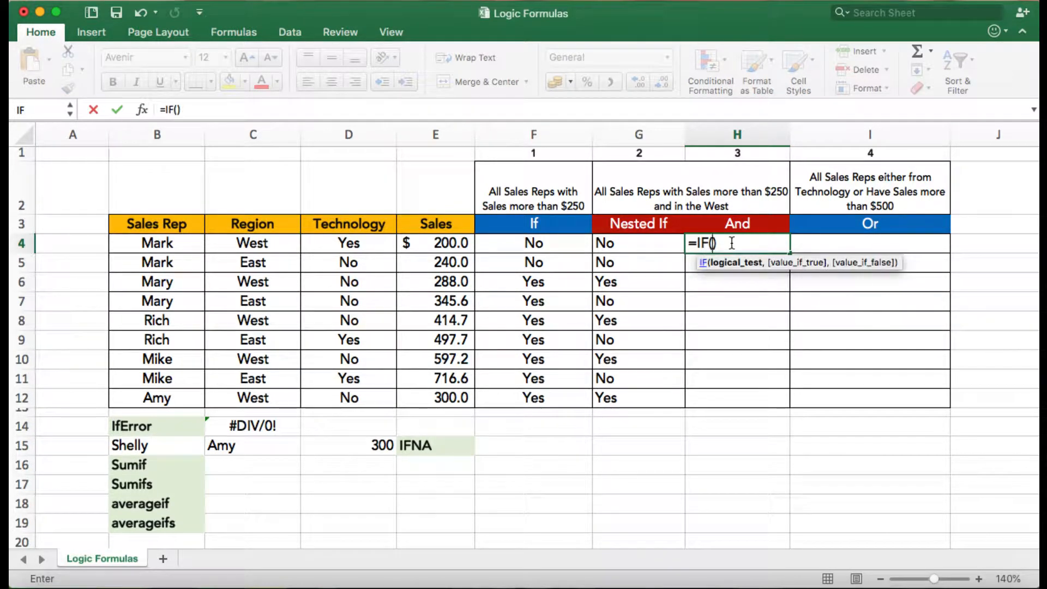
pyautogui.write('and')
pyautogui.press('Tab')
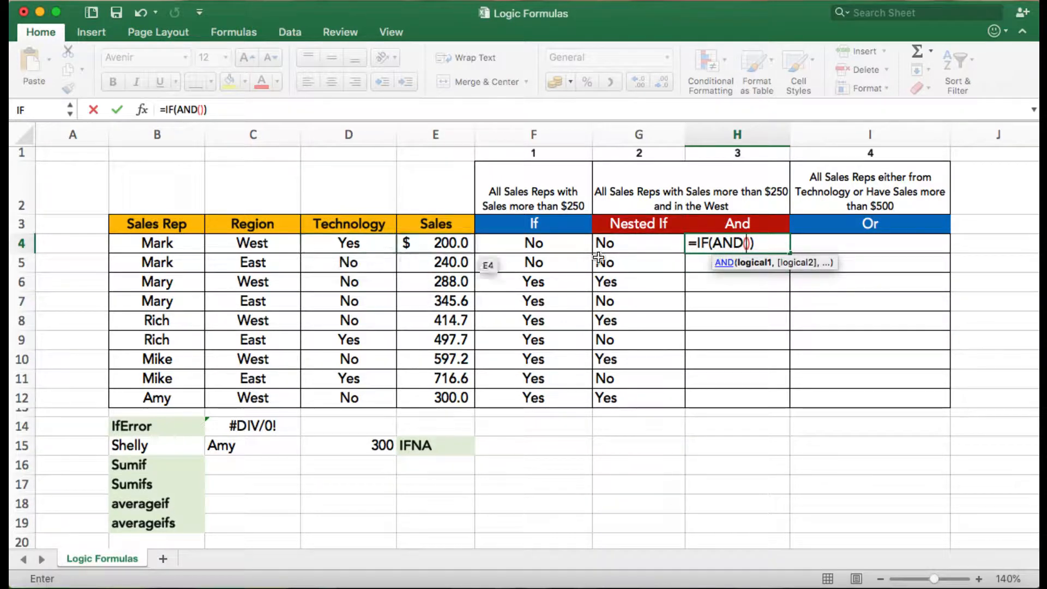
# Step: Set the AND conditions in the H4 formula to C4="West" and E4>250
pyautogui.click(273, 246)
pyautogui.write('="West"')
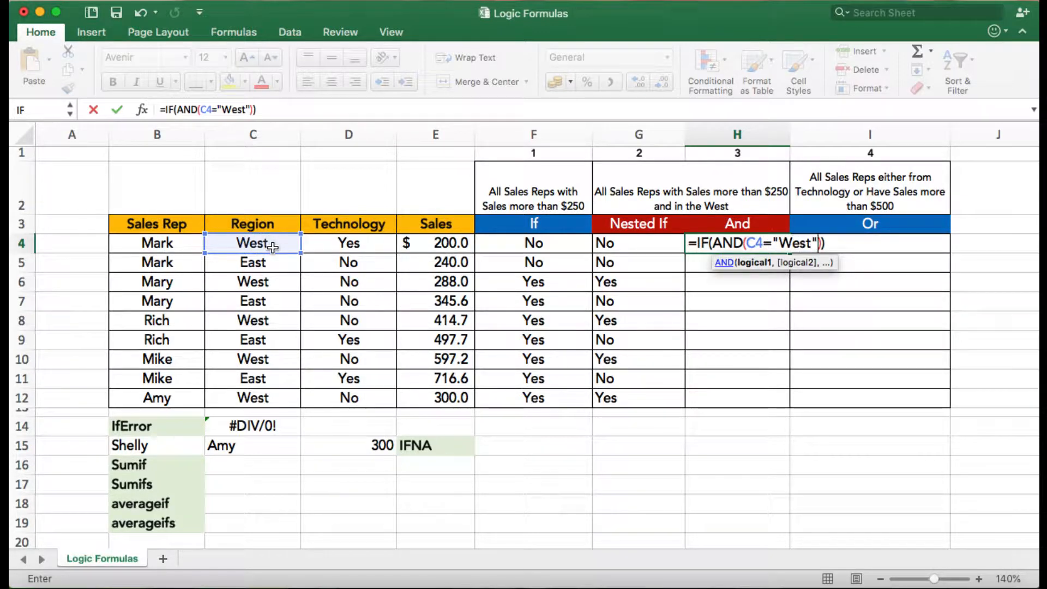
pyautogui.write(',if')
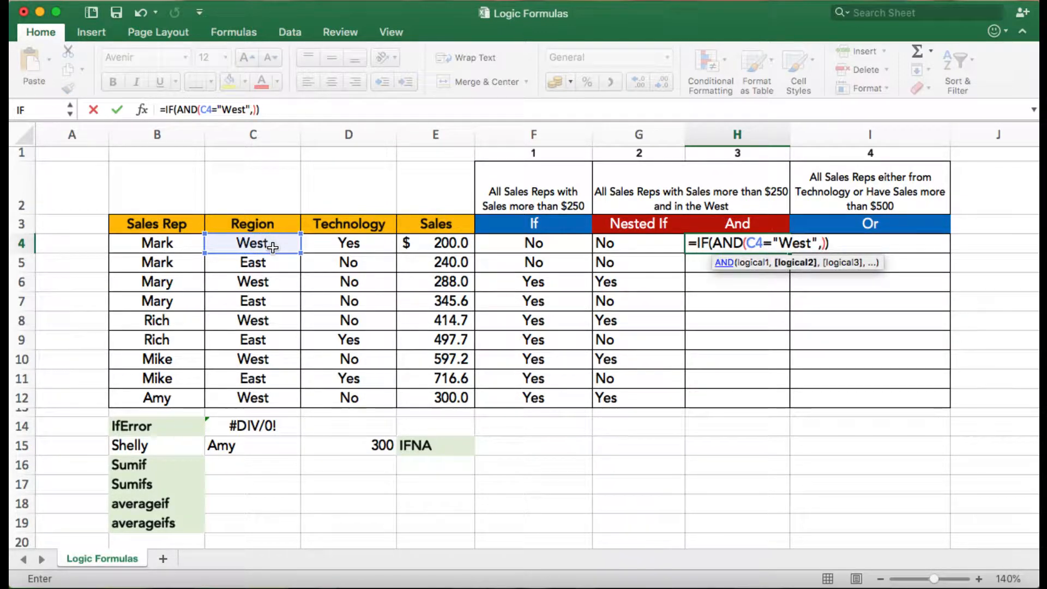
pyautogui.press('BackSpace')
pyautogui.press('BackSpace')
pyautogui.click(410, 243)
pyautogui.write('>250')
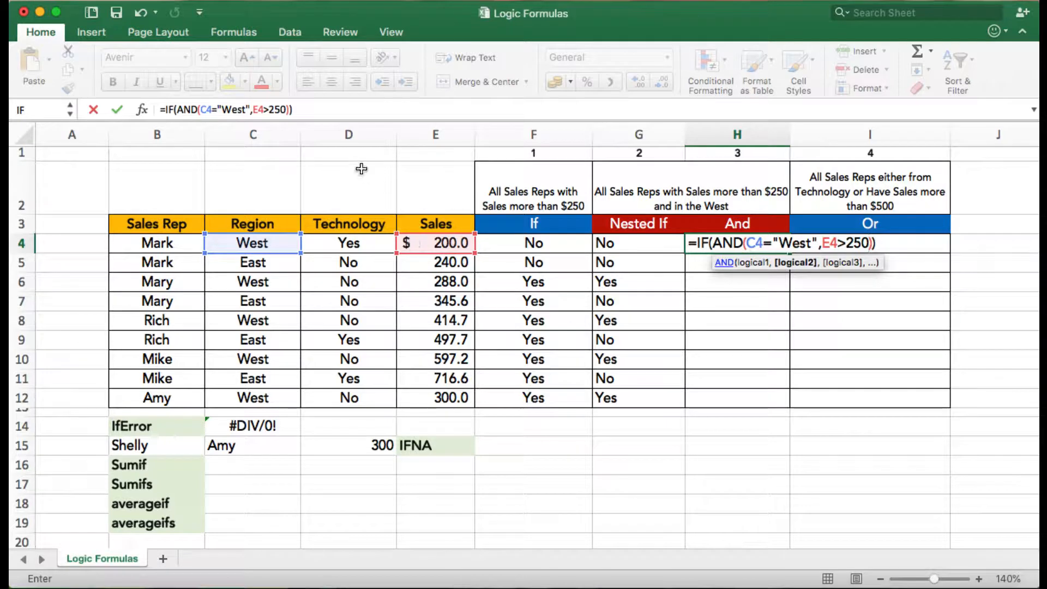
# Step: Add "Yes" and "No" as the IF's true and false values after the AND test and commit H4
pyautogui.click(290, 110)
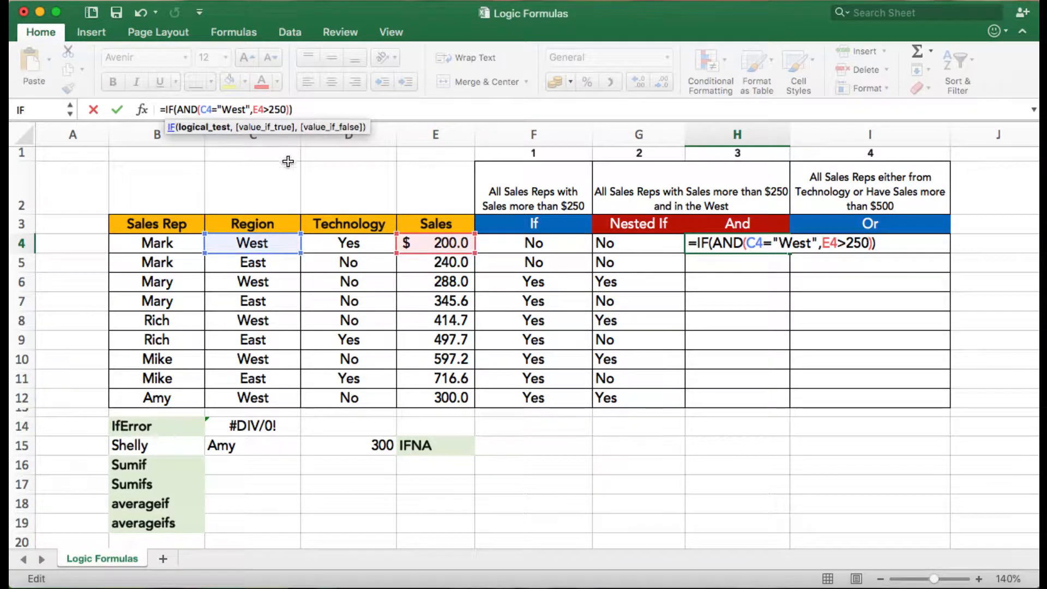
pyautogui.write(',')
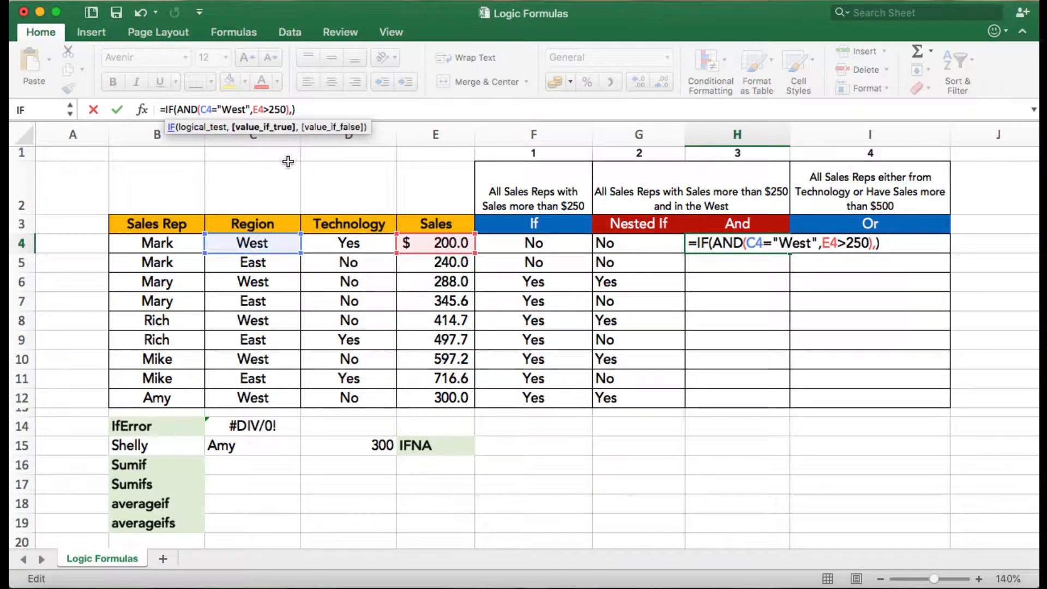
pyautogui.write('"Yes",')
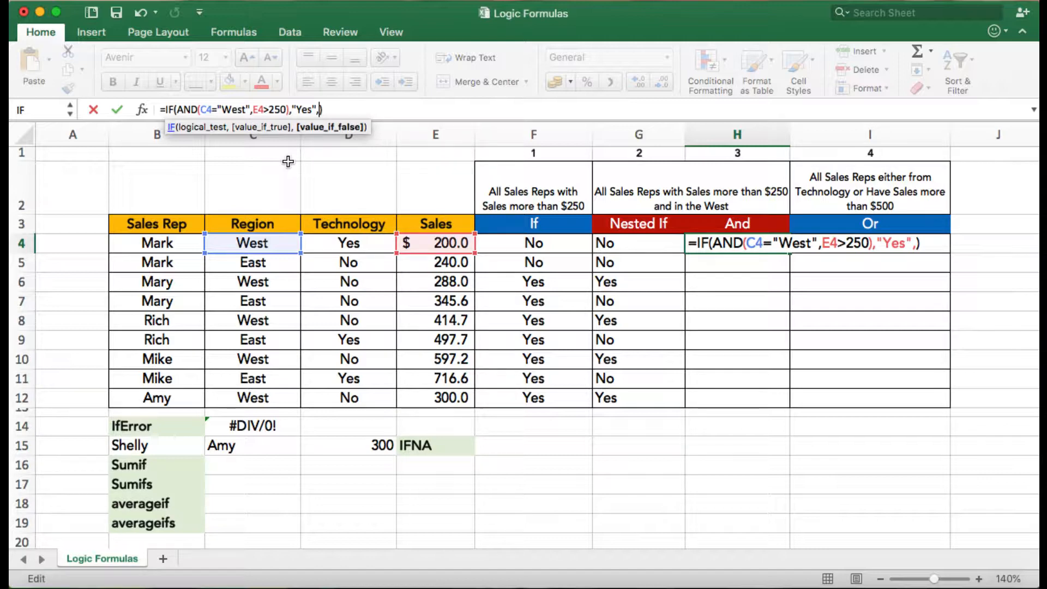
pyautogui.write('"No"')
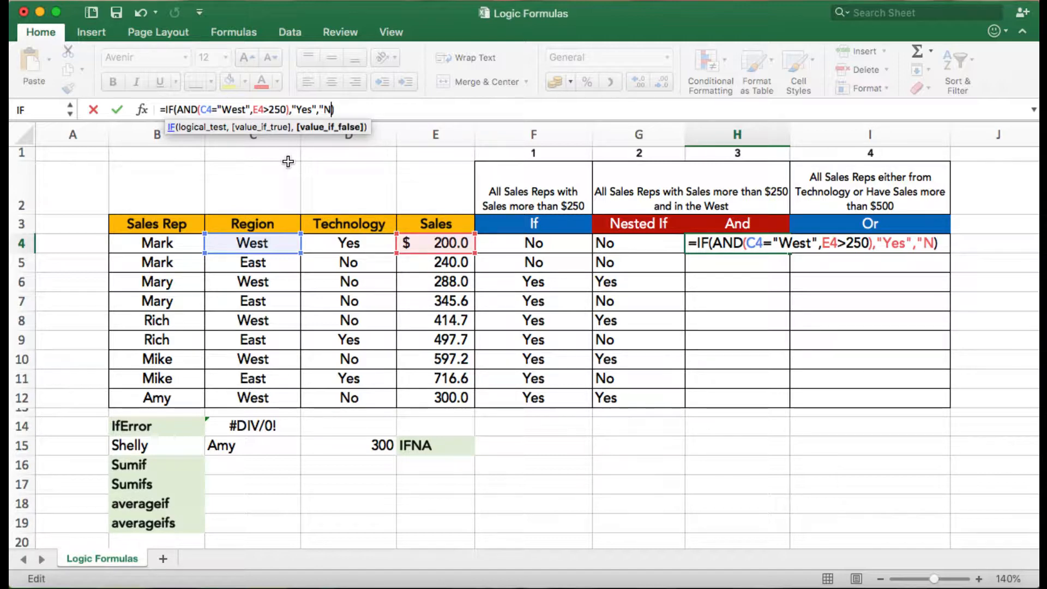
pyautogui.press('Return')
# Step: Copy the IF/AND formula from H4 into H5:H12
pyautogui.press('Up')
pyautogui.press('Up')
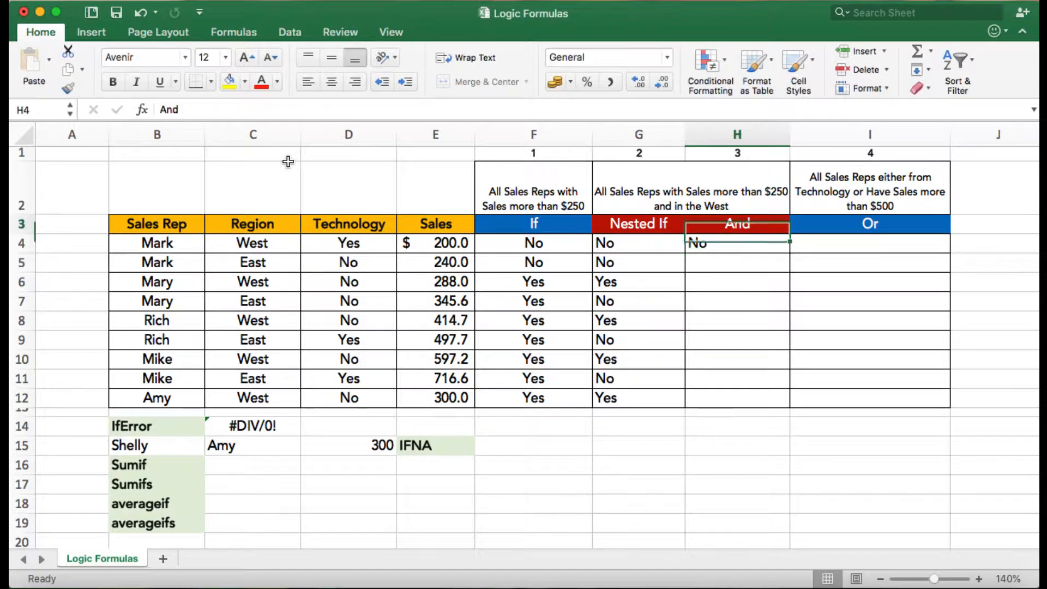
pyautogui.press('Down')
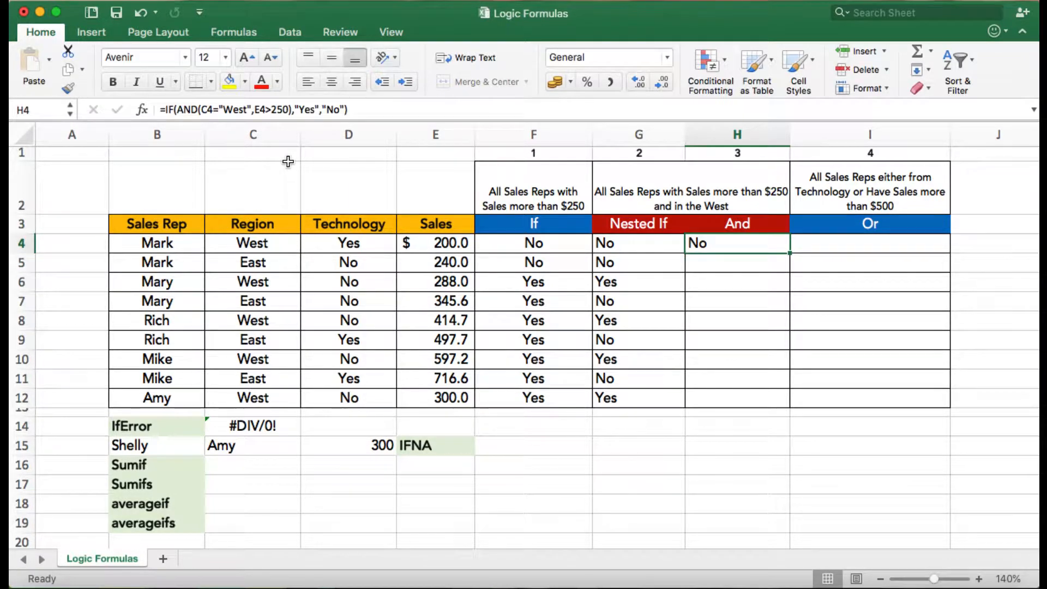
pyautogui.press('super+c')
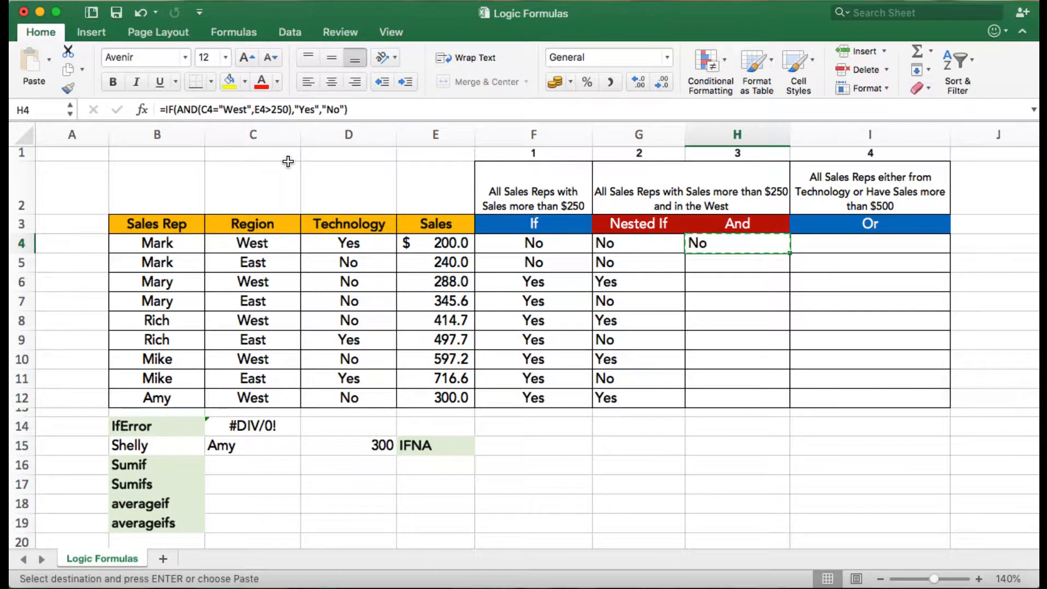
pyautogui.hotkey('shift', 'Down')
pyautogui.hotkey('shift', 'Down')
pyautogui.hotkey('shift', 'Down')
pyautogui.hotkey('shift', 'Down')
pyautogui.hotkey('shift', 'Down')
pyautogui.hotkey('shift', 'Down')
pyautogui.hotkey('shift', 'Down')
pyautogui.hotkey('shift', 'Down')
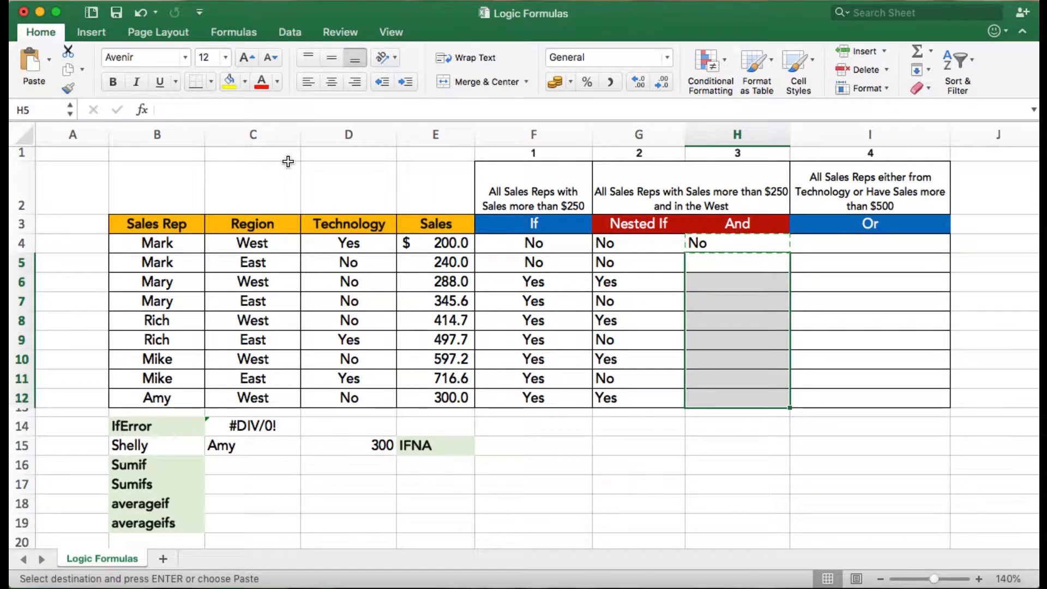
pyautogui.press('super+v')
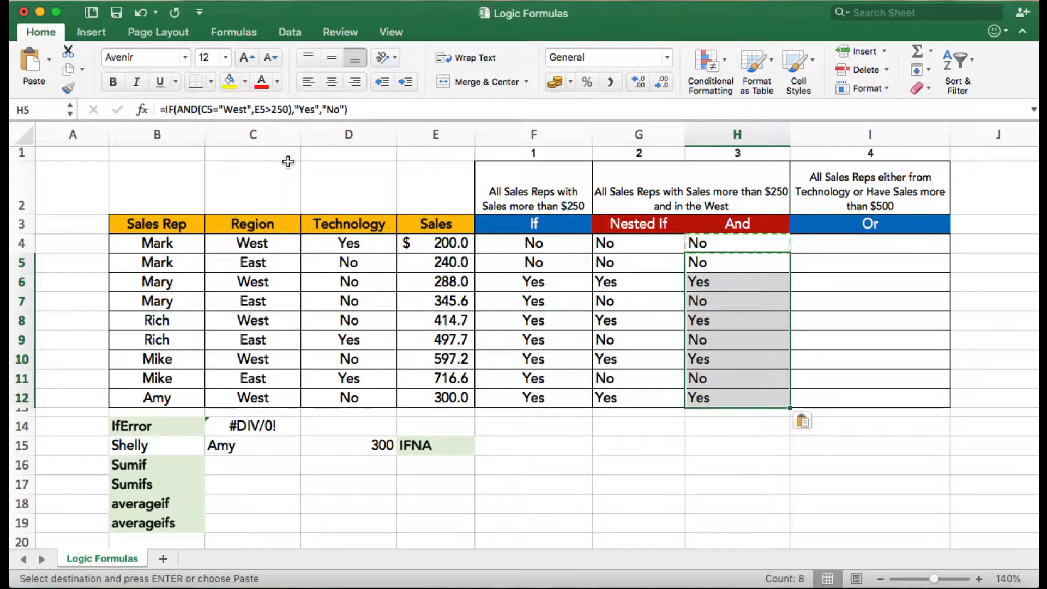
# Step: Select G4:H12 to compare the And results with the Nested If results
pyautogui.press('Up')
pyautogui.hotkey('shift', 'Down')
pyautogui.hotkey('shift', 'Down')
pyautogui.hotkey('shift', 'Down')
pyautogui.hotkey('shift', 'Down')
pyautogui.hotkey('shift', 'Down')
pyautogui.hotkey('shift', 'Down')
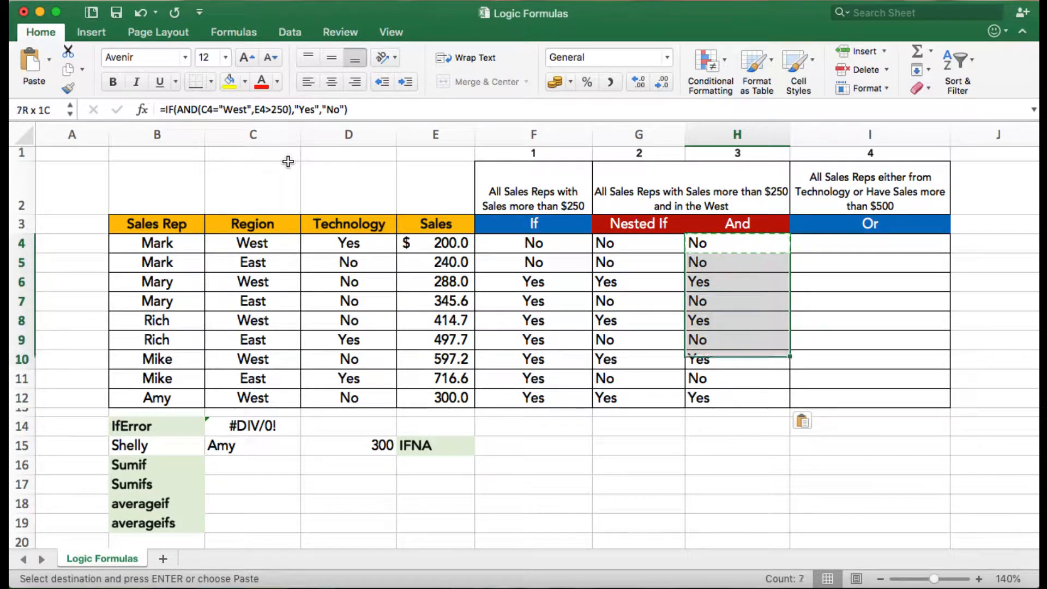
pyautogui.hotkey('shift', 'Down')
pyautogui.hotkey('shift', 'Down')
pyautogui.hotkey('shift', 'Left')
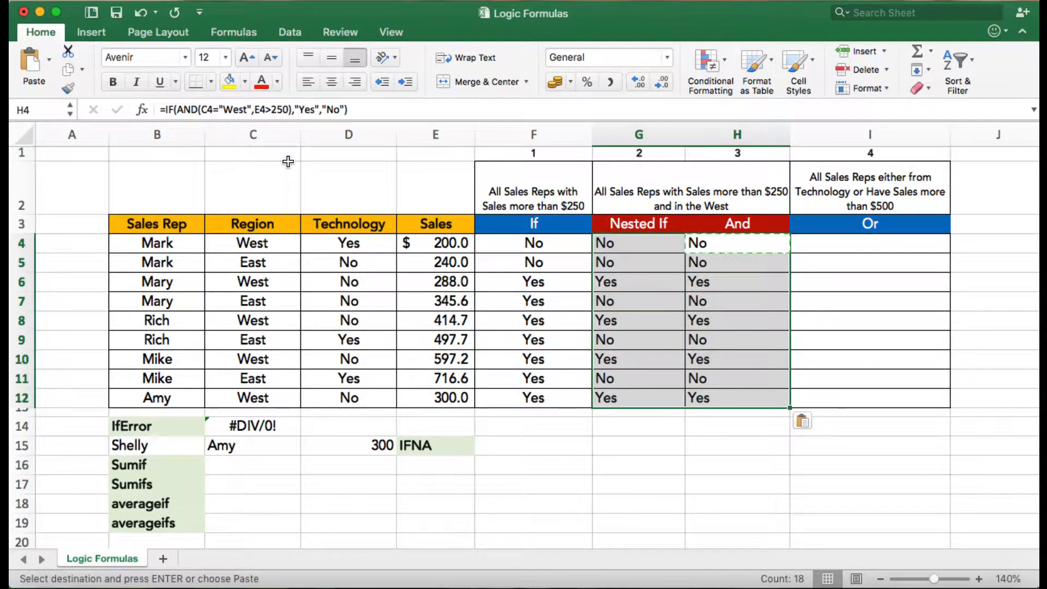
# Step: Read the criterion in I2 for the Or column
pyautogui.press('Right')
pyautogui.press('Right')
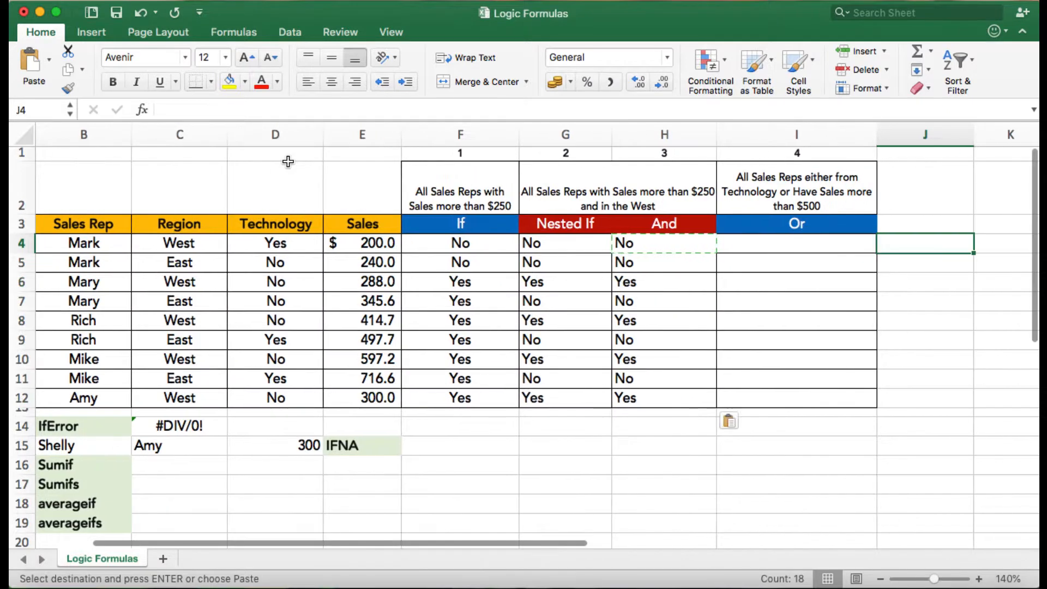
pyautogui.press('Left')
pyautogui.press('Left')
pyautogui.press('Left')
pyautogui.press('Left')
pyautogui.press('Left')
pyautogui.press('Left')
pyautogui.press('Left')
pyautogui.press('Left')
pyautogui.press('Left')
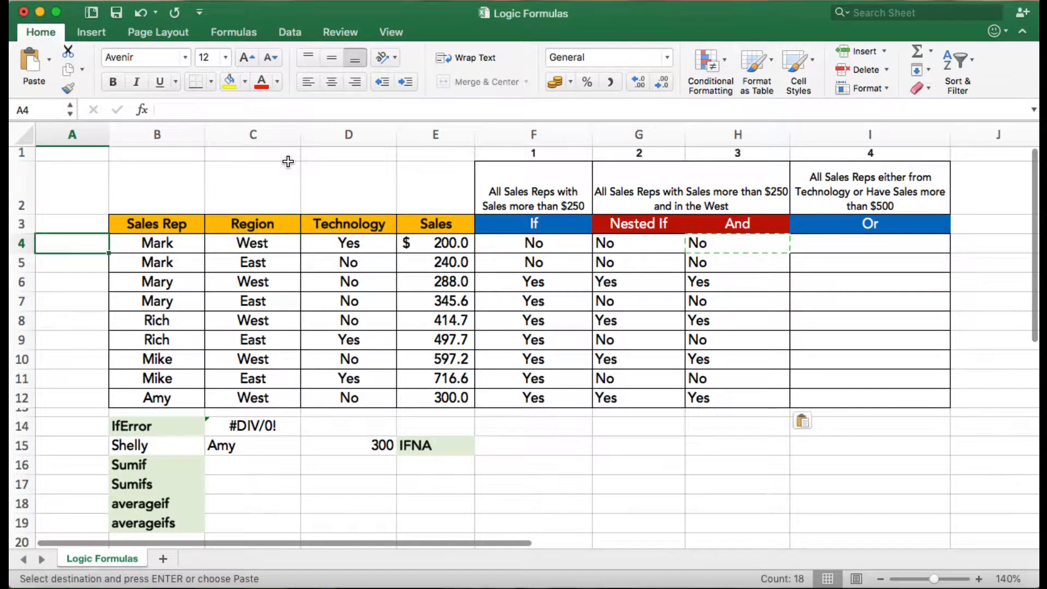
pyautogui.press('Right')
pyautogui.click(843, 240)
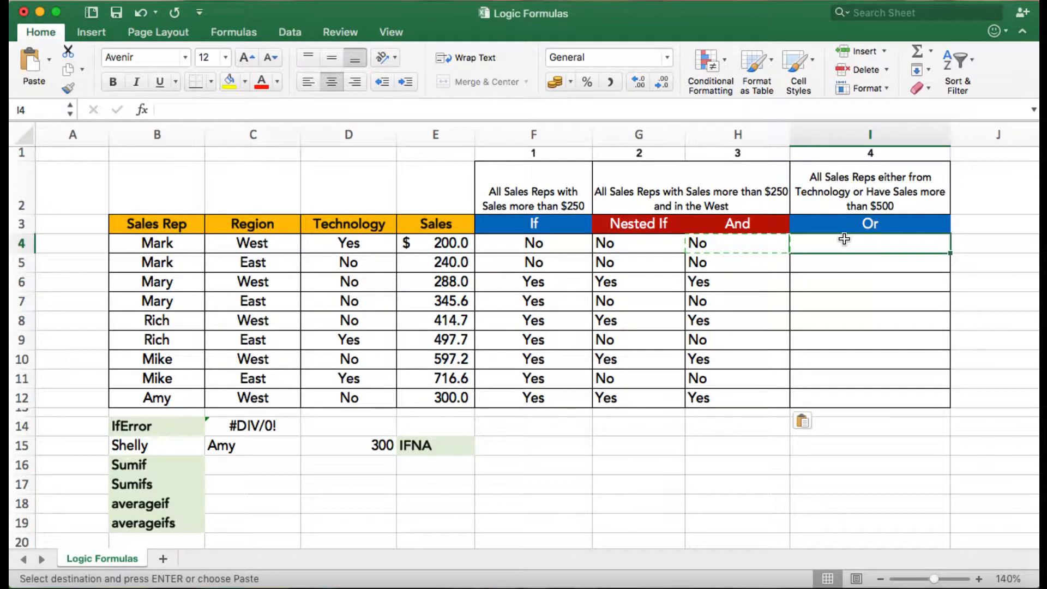
pyautogui.click(850, 195)
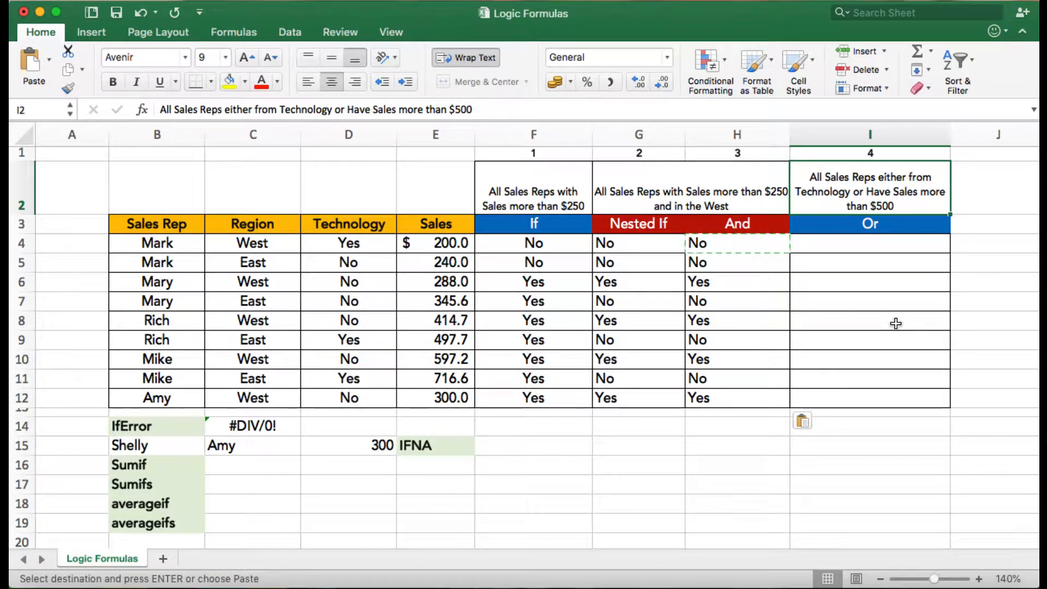
pyautogui.write('=')
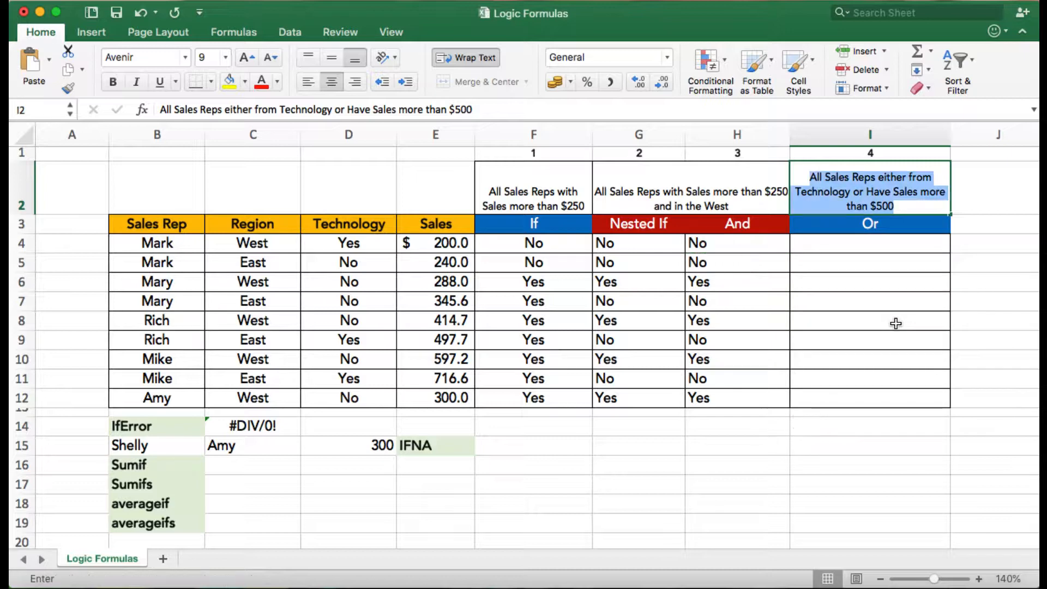
pyautogui.write('=')
pyautogui.press('Escape')
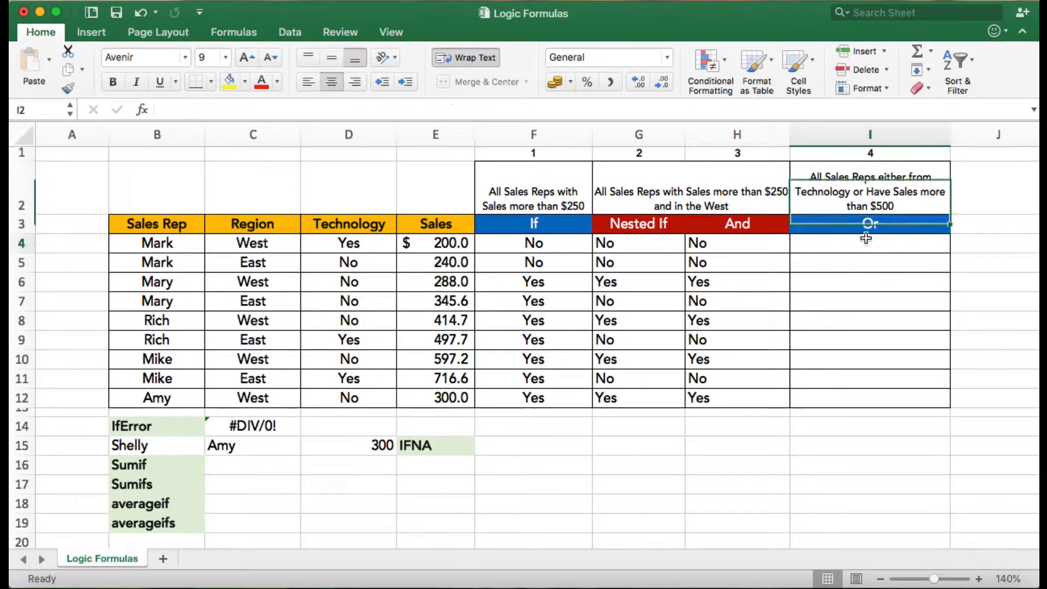
# Step: Start a formula in I4 with an OR function nested as the logical test of IF
pyautogui.click(866, 238)
pyautogui.write('=IF()')
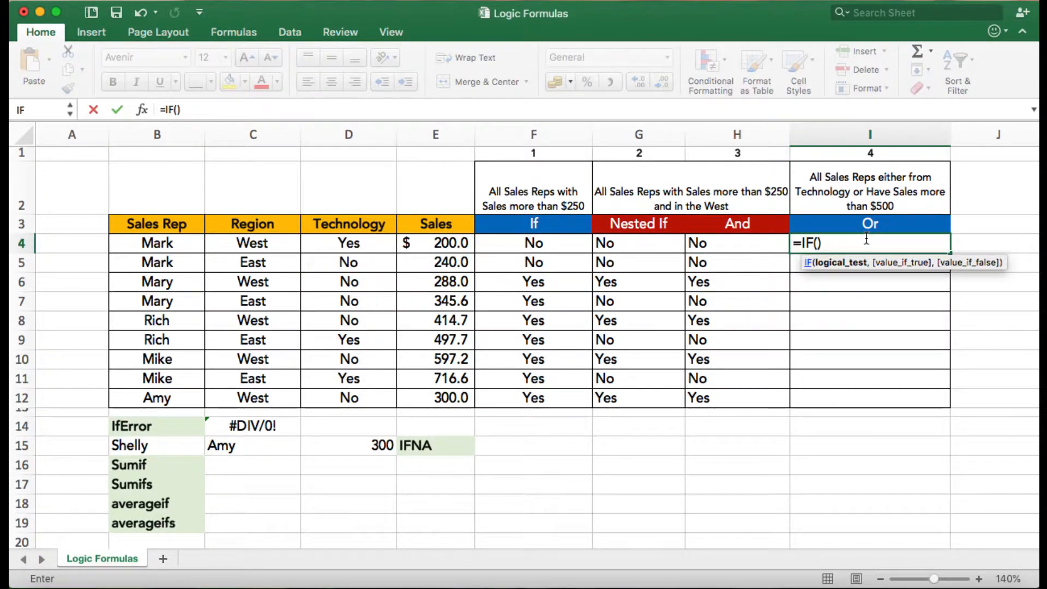
pyautogui.write('or')
pyautogui.press('Tab')
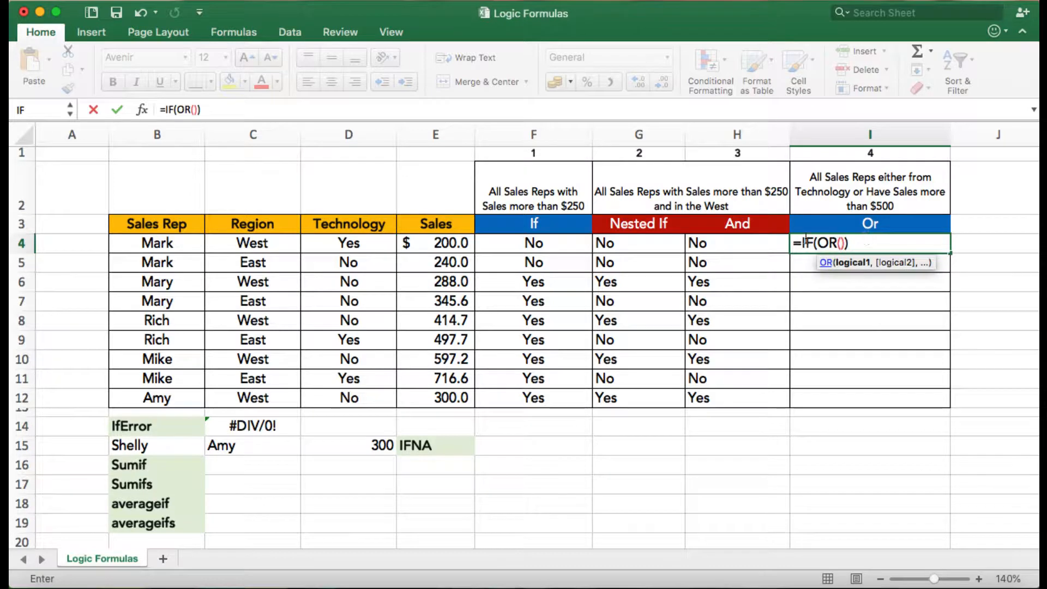
# Step: Set the OR conditions in the I4 formula to D4="Yes" and E4>500
pyautogui.click(333, 240)
pyautogui.write('="')
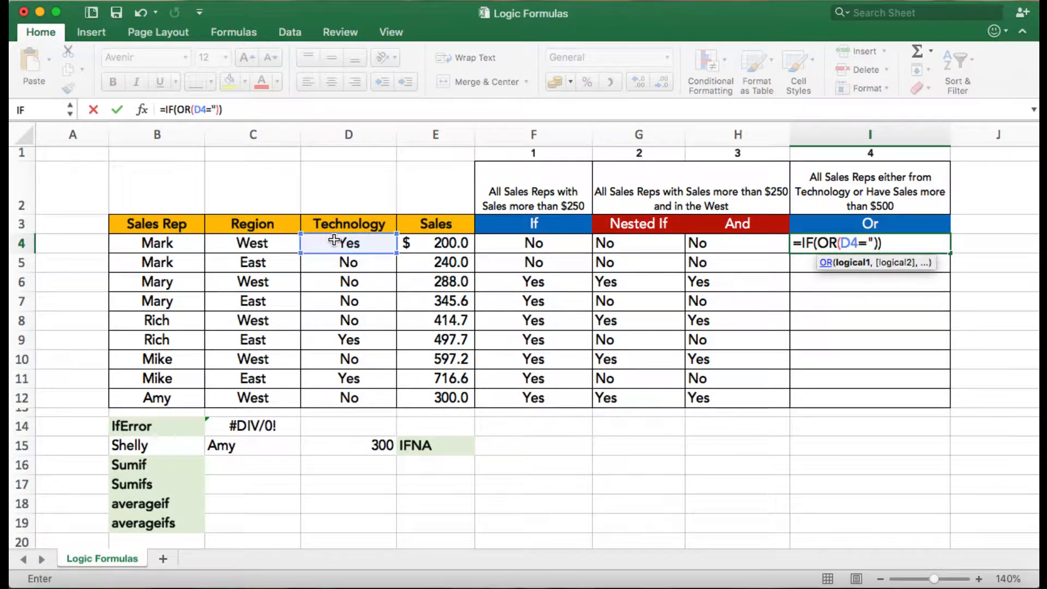
pyautogui.write('es')
pyautogui.press('BackSpace')
pyautogui.press('BackSpace')
pyautogui.write('Yes",')
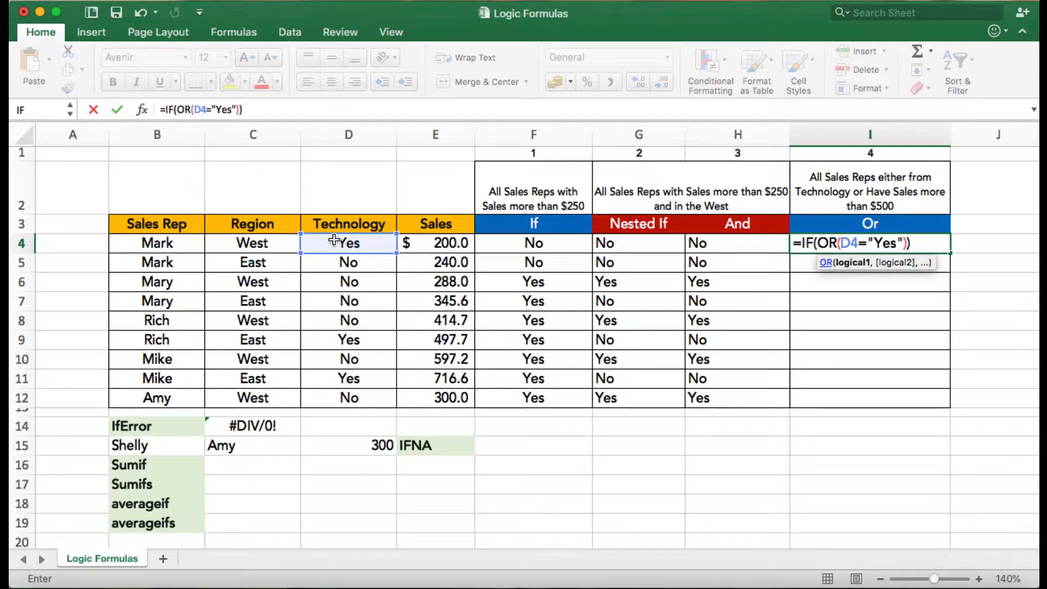
pyautogui.click(412, 240)
pyautogui.write('>500')
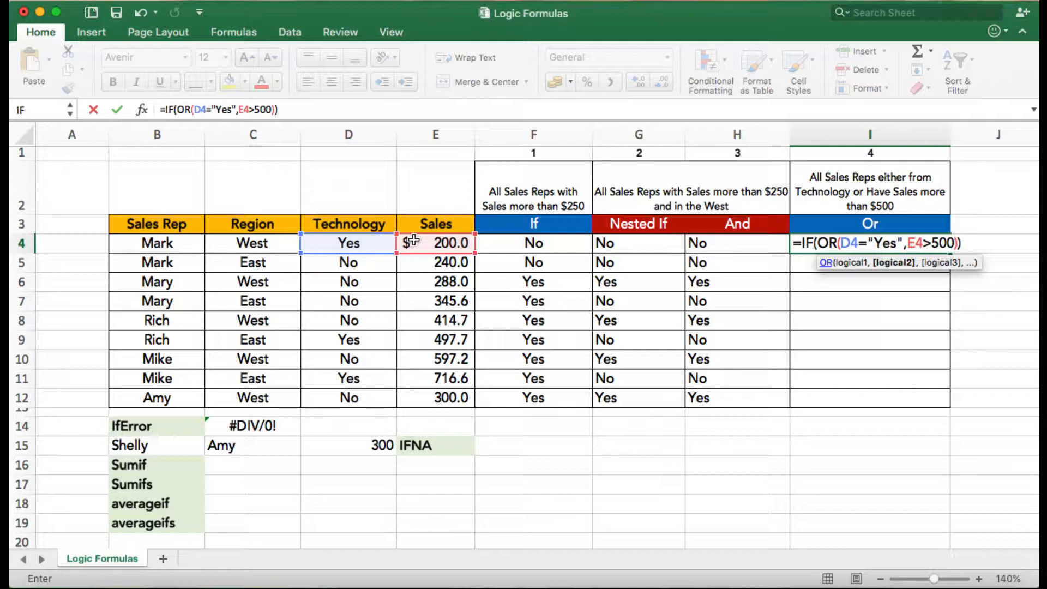
# Step: Add "Yes" and "No" as the IF's true and false values after the OR test and commit I4
pyautogui.click(274, 109)
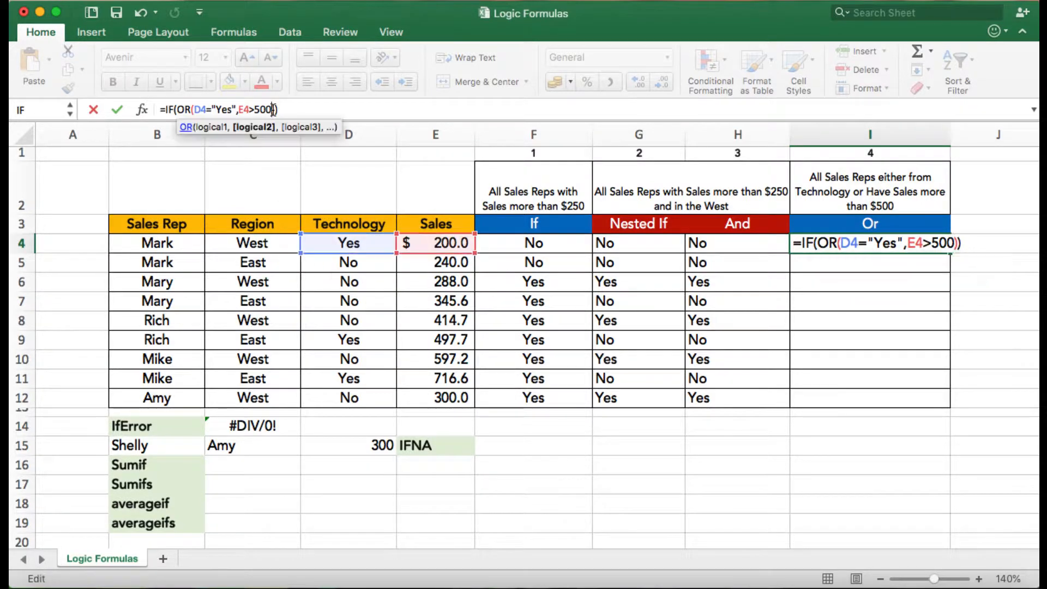
pyautogui.press('Right')
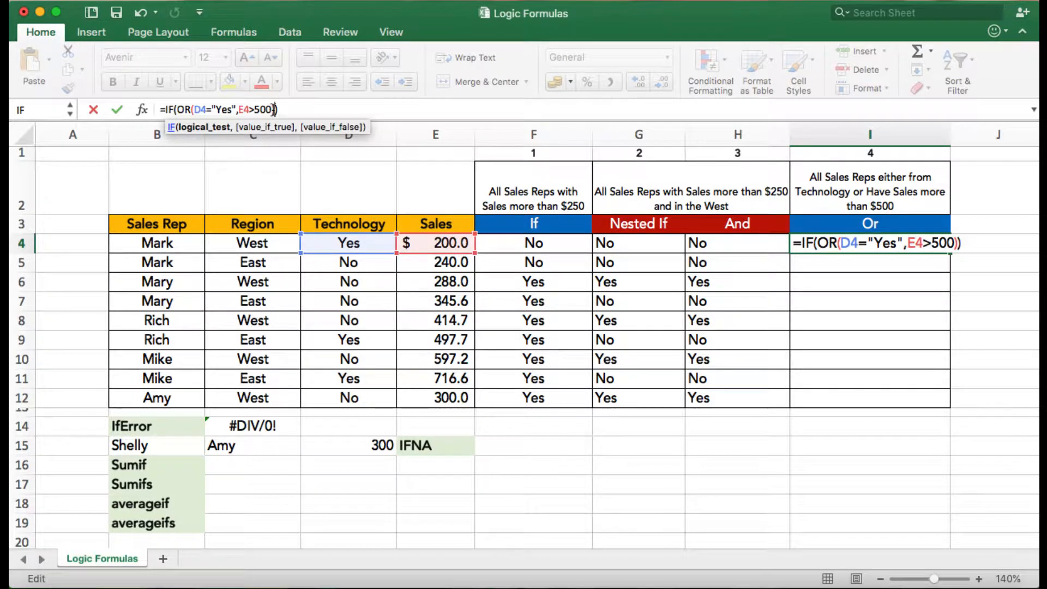
pyautogui.write(',"Ye')
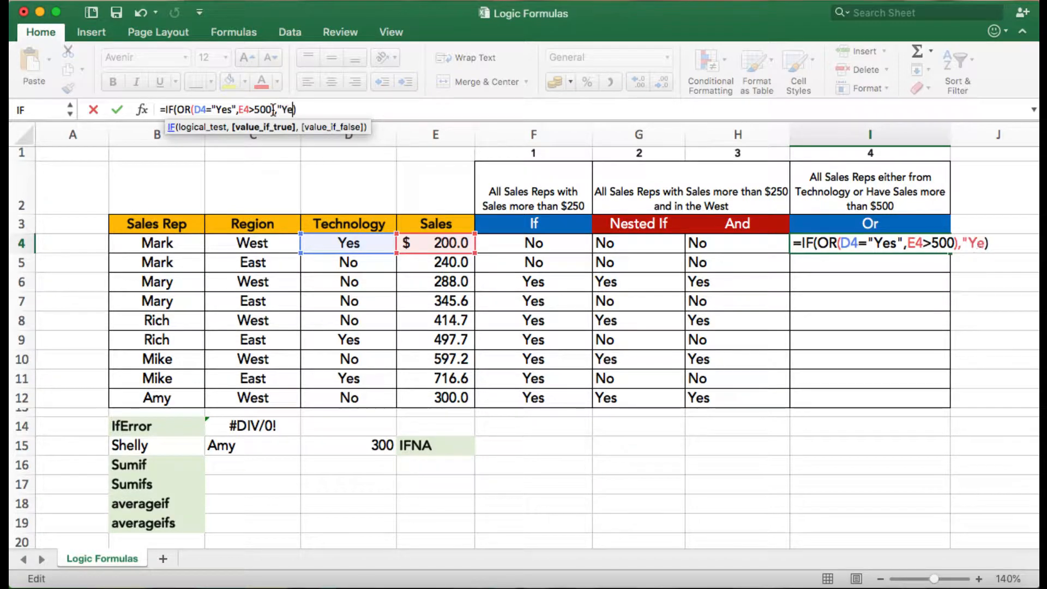
pyautogui.write('s","No"')
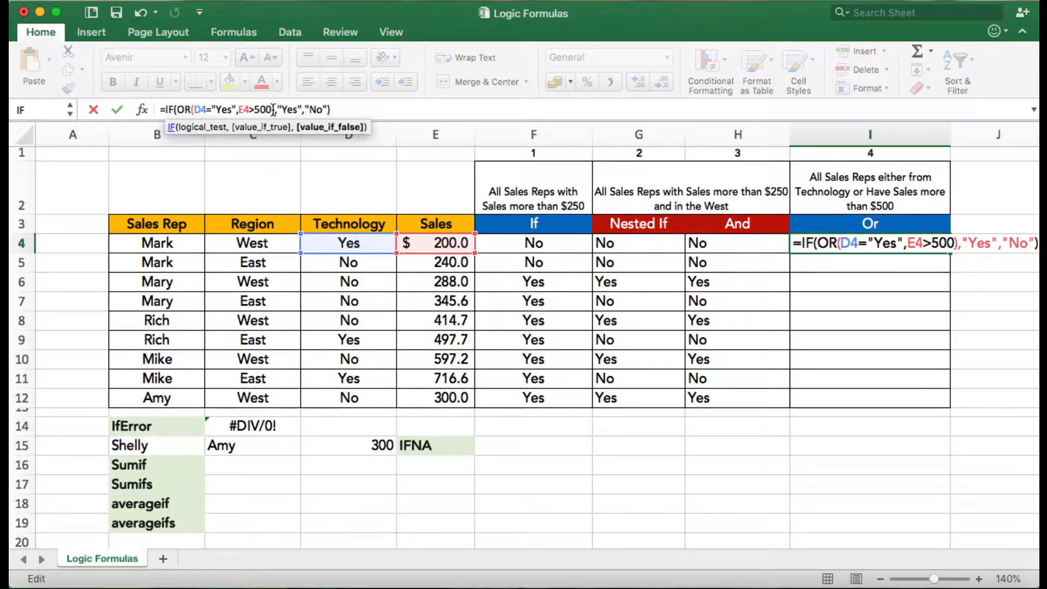
pyautogui.write(')')
pyautogui.press('Return')
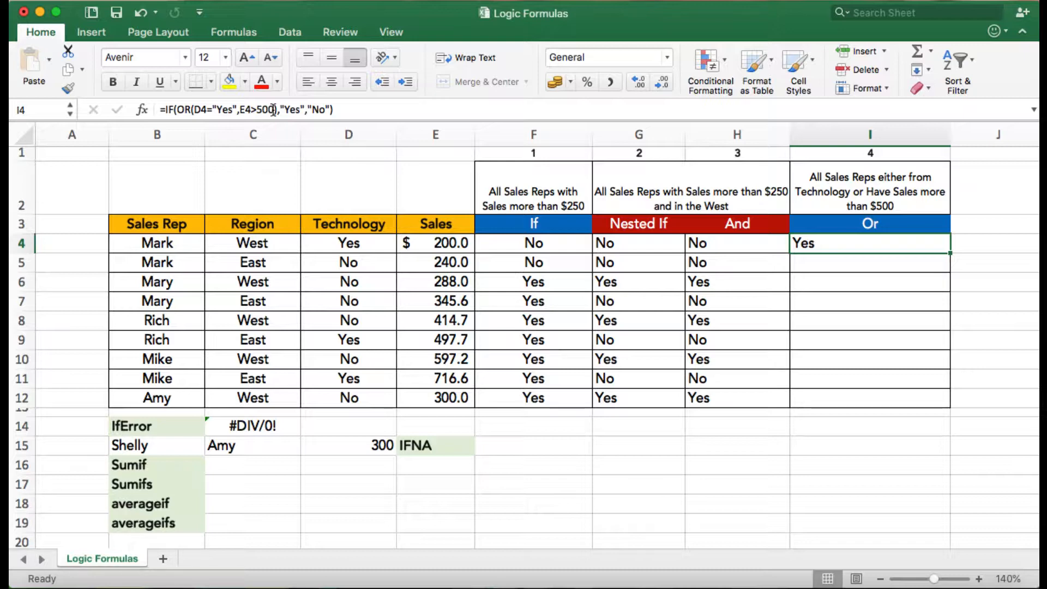
# Step: Copy the IF/OR formula from I4 down through I5:I12 to fill the Or column
pyautogui.press('super+c')
pyautogui.press('Down')
pyautogui.hotkey('shift', 'Down')
pyautogui.hotkey('shift', 'Down')
pyautogui.hotkey('shift', 'Down')
pyautogui.hotkey('shift', 'Down')
pyautogui.hotkey('shift', 'Down')
pyautogui.hotkey('shift', 'Down')
pyautogui.hotkey('shift', 'Down')
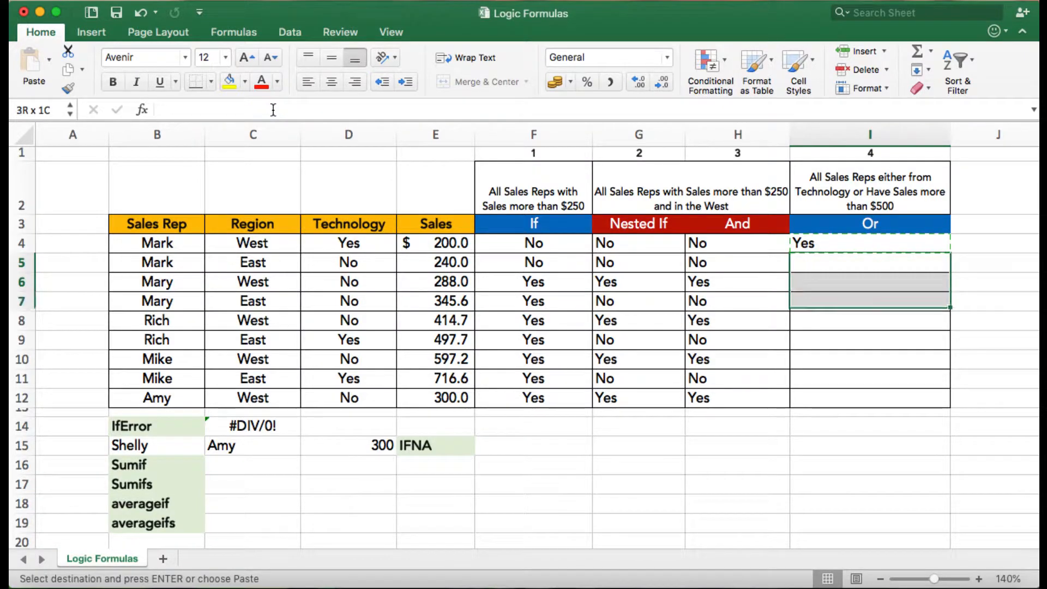
pyautogui.press('super+v')
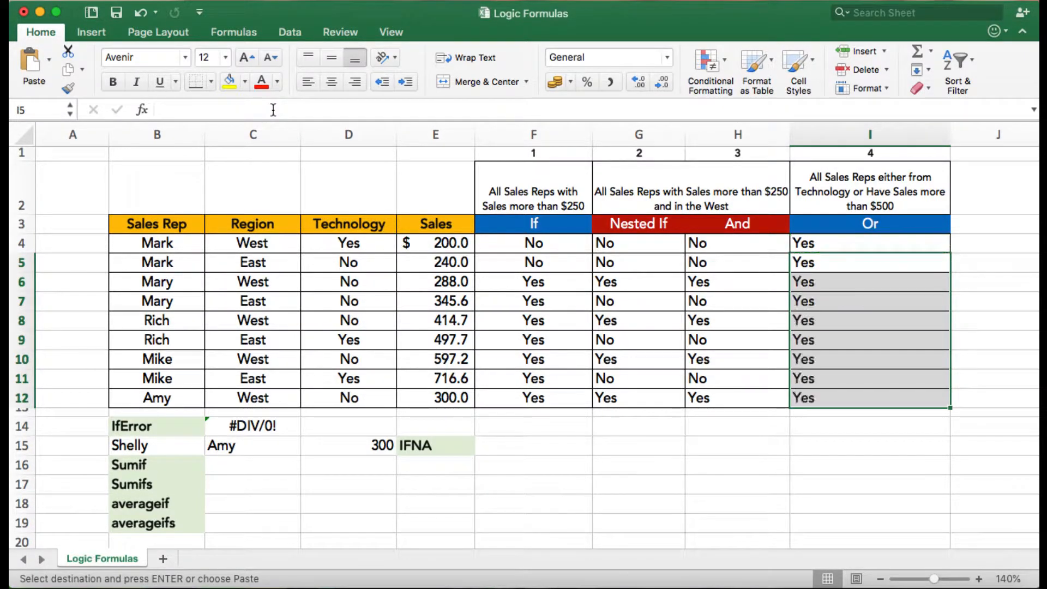
pyautogui.press('Up')
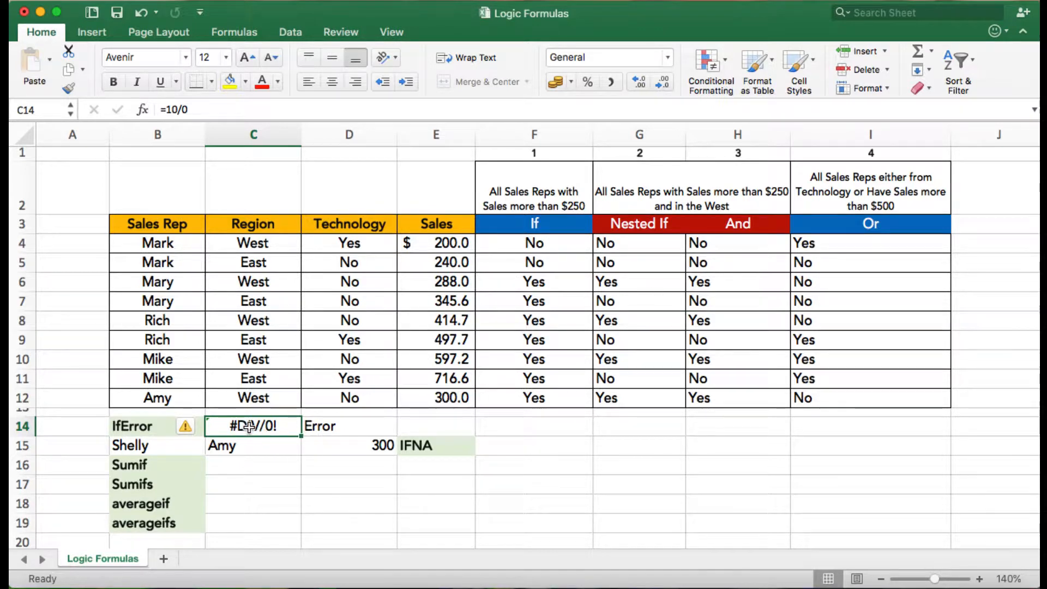
# Step: Clear the contents of D14, beside the 10/0 formula in C14
pyautogui.click(311, 427)
pyautogui.press('Delete')
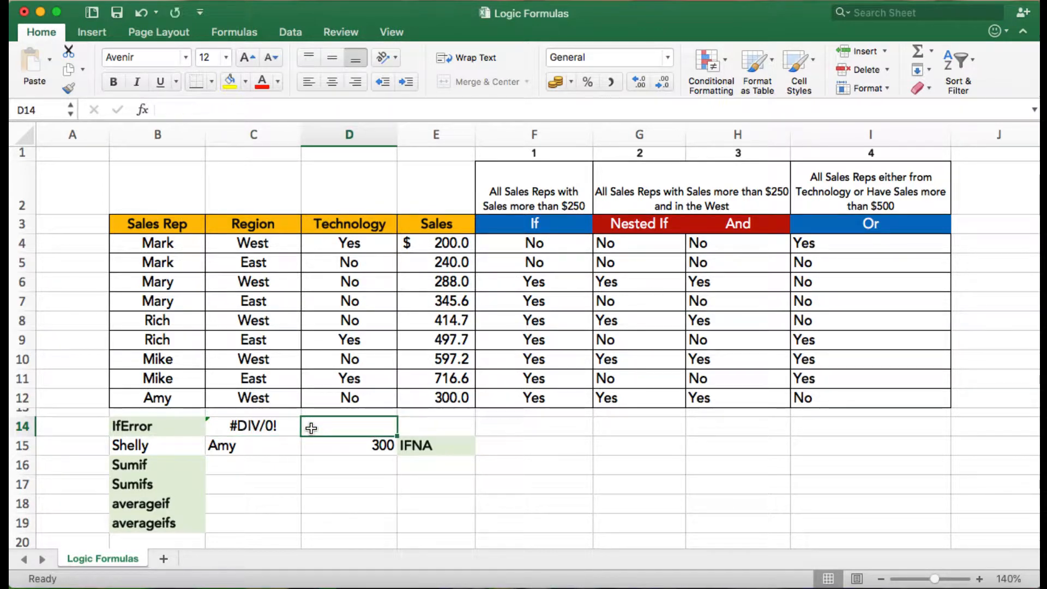
pyautogui.press('Left')
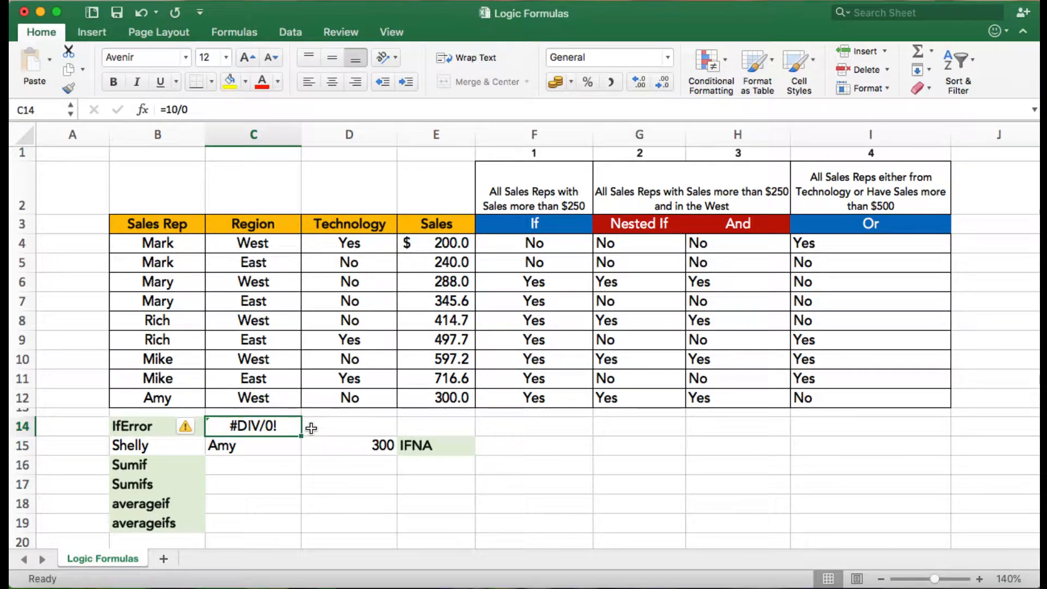
# Step: Enter the formula =IFERROR(C14,"Error") in D14
pyautogui.click(311, 428)
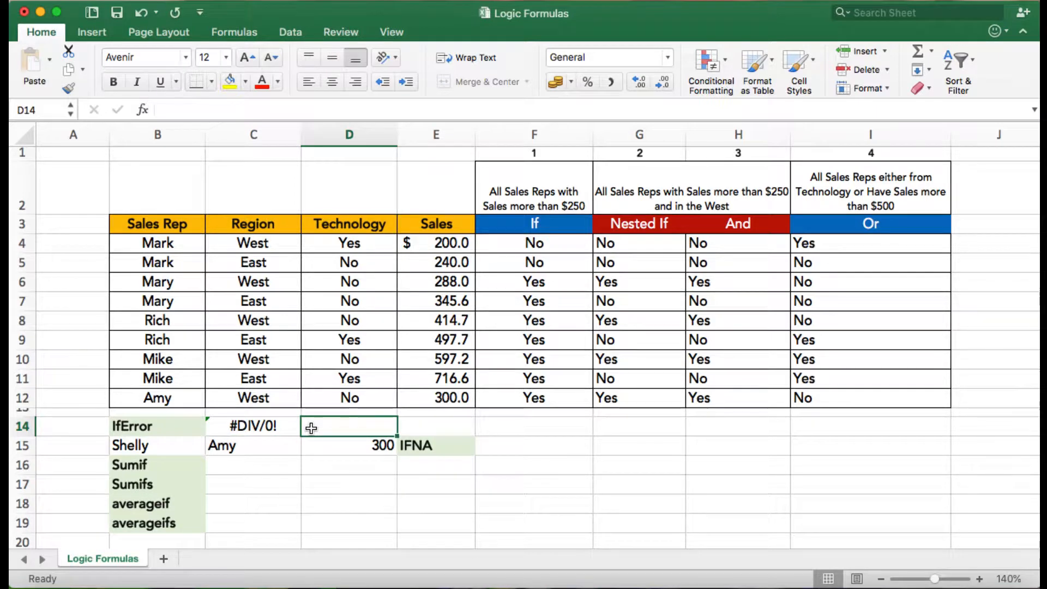
pyautogui.write('=if')
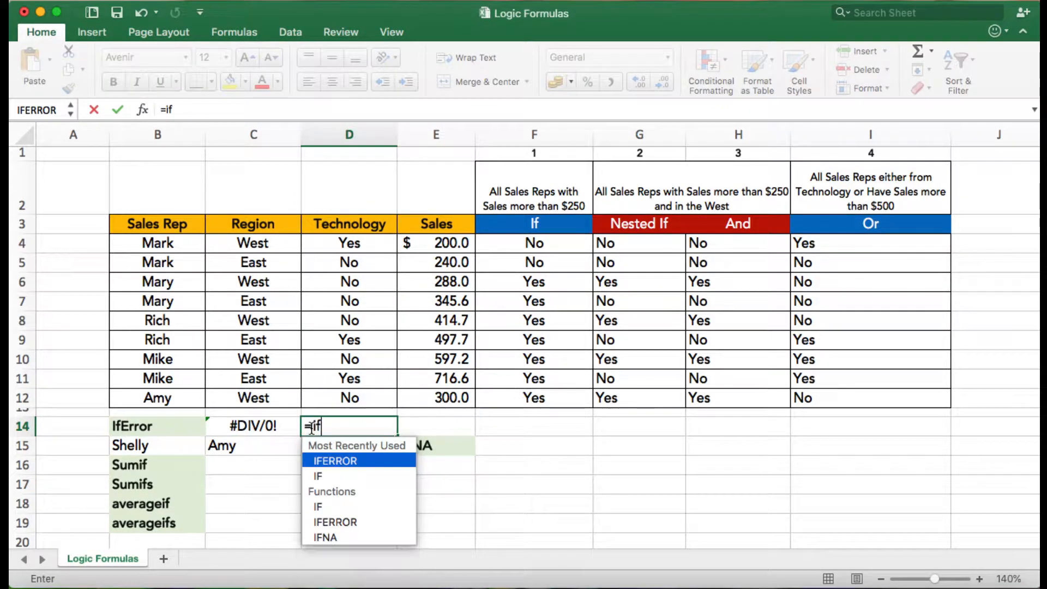
pyautogui.write('err')
pyautogui.press('Tab')
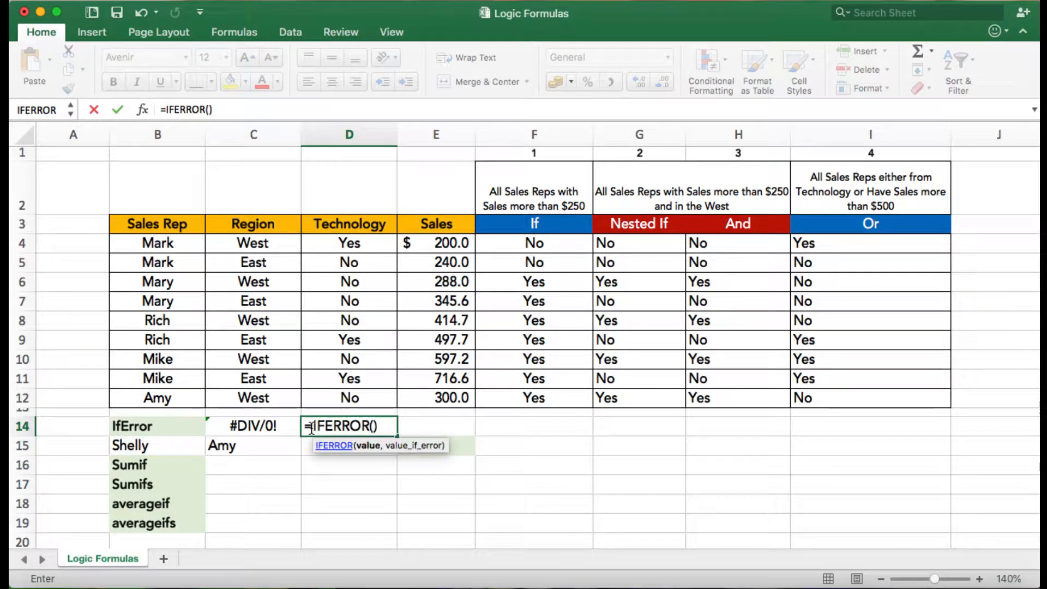
pyautogui.press('Left')
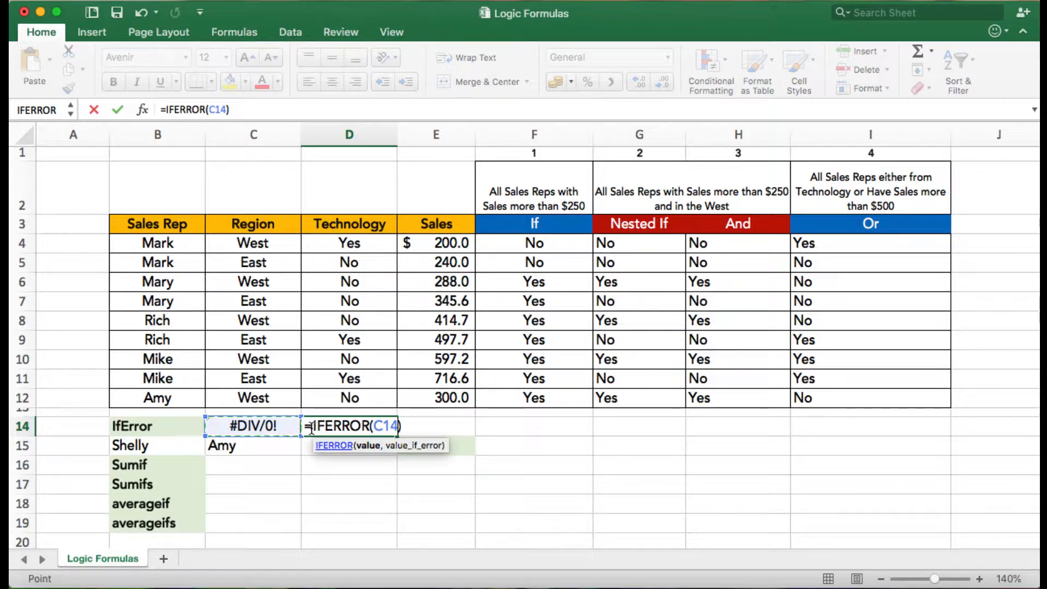
pyautogui.write(',"')
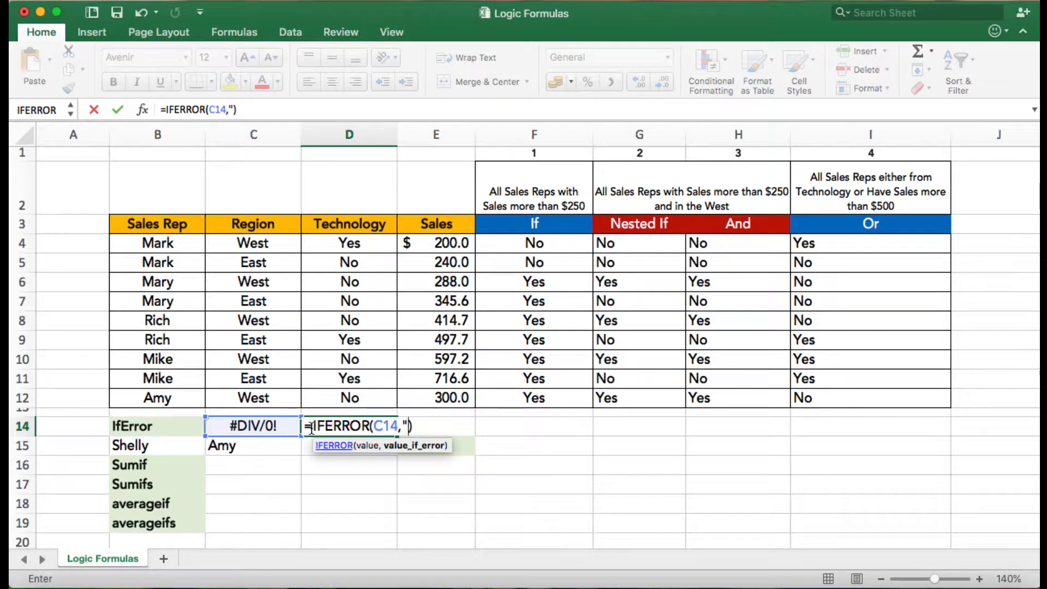
pyautogui.write('Error')
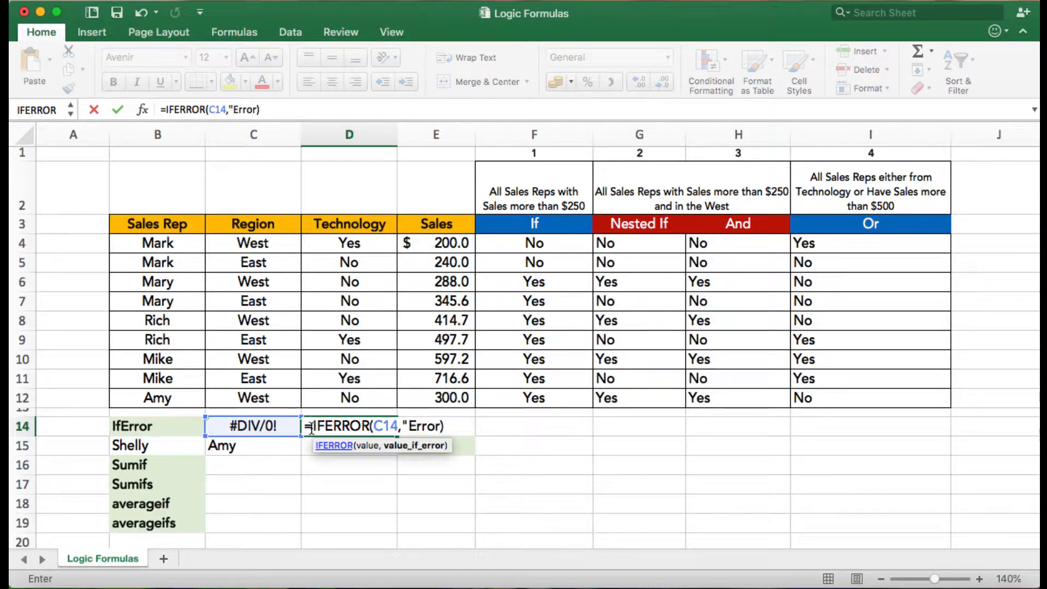
pyautogui.write('"')
pyautogui.press('Return')
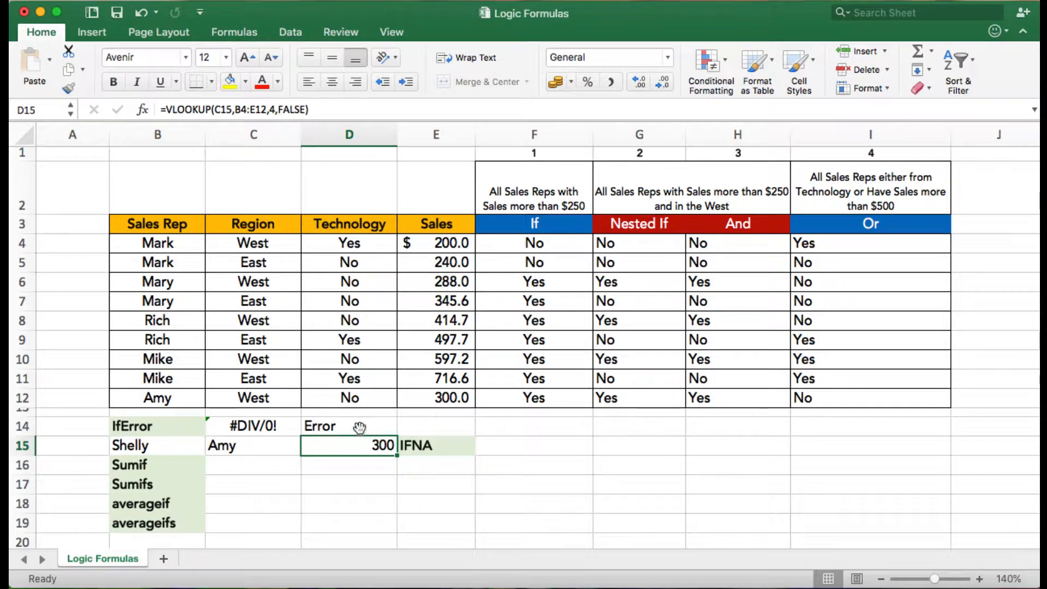
# Step: Replace the C14 reference in D14's IFERROR formula with the direct calculation 10/0, keeping "Error" as the fallback
pyautogui.click(275, 427)
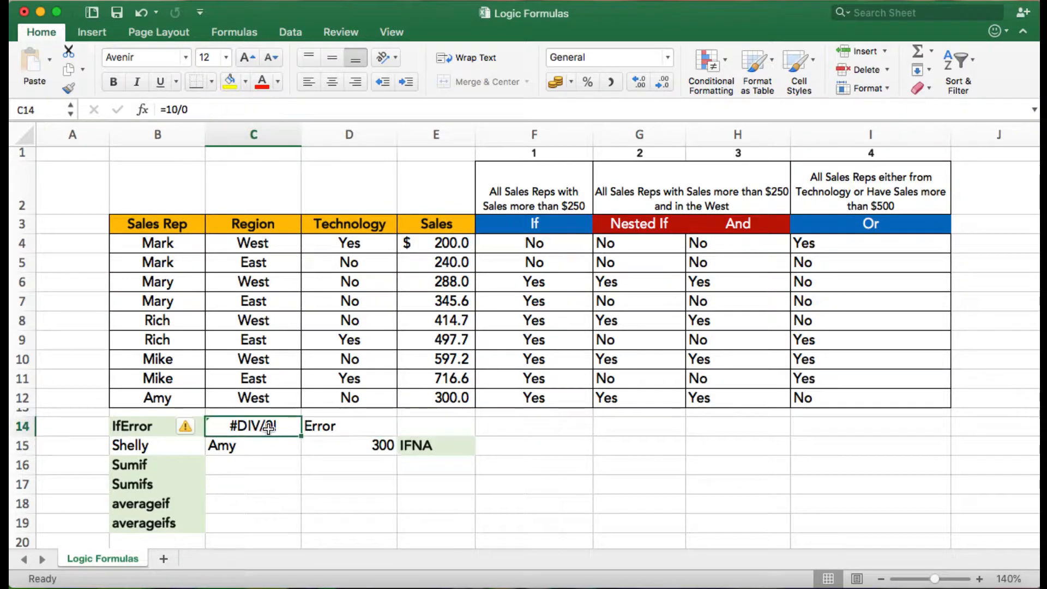
pyautogui.click(348, 429)
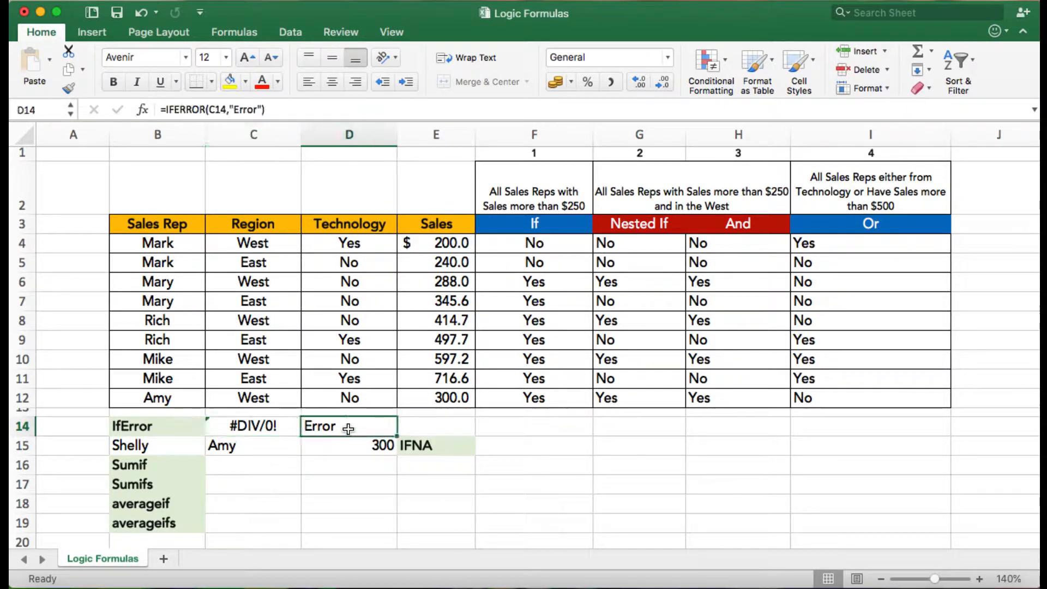
pyautogui.click(217, 110)
pyautogui.moveTo(217, 109); pyautogui.dragTo(228, 109)
pyautogui.write('10/')
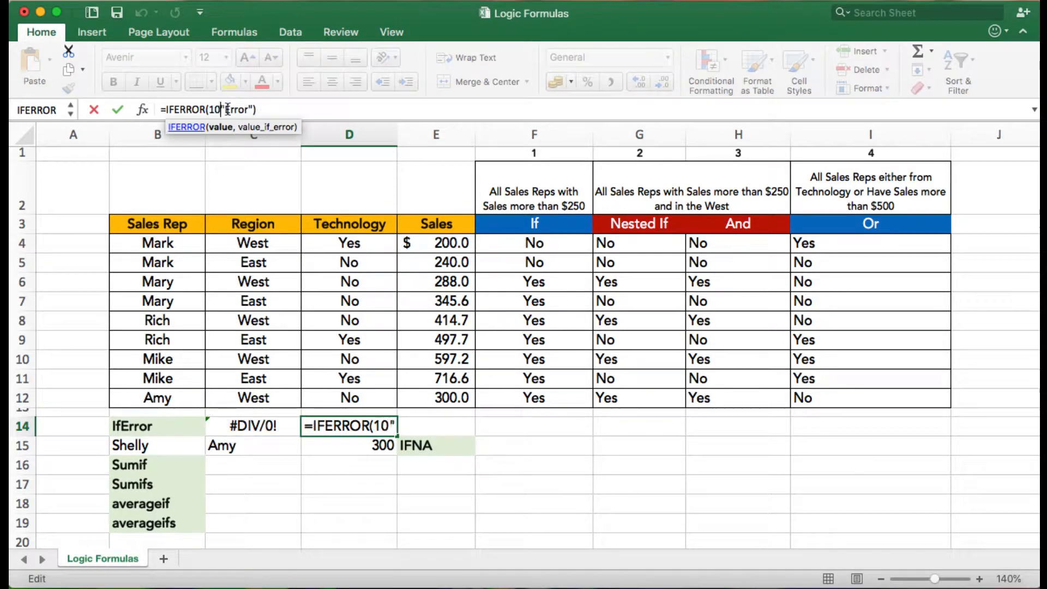
pyautogui.write('o')
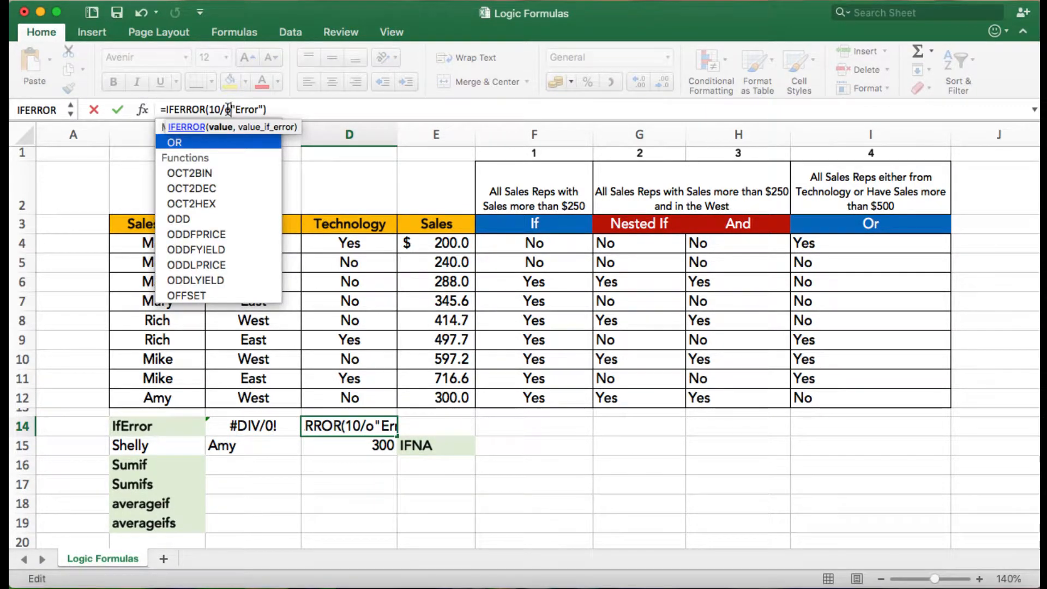
pyautogui.press('BackSpace')
pyautogui.write('0')
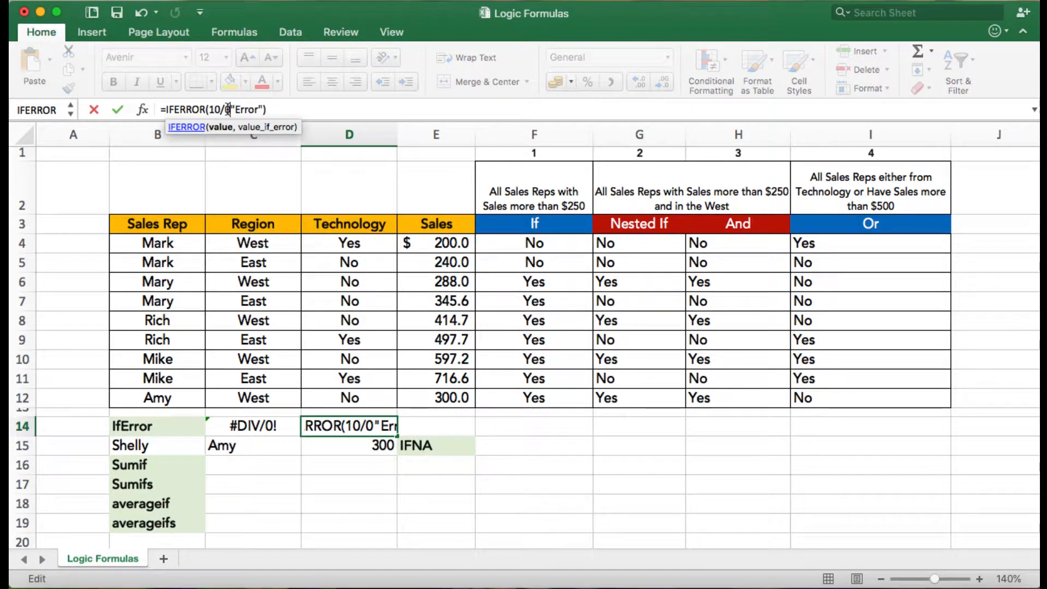
pyautogui.write(',')
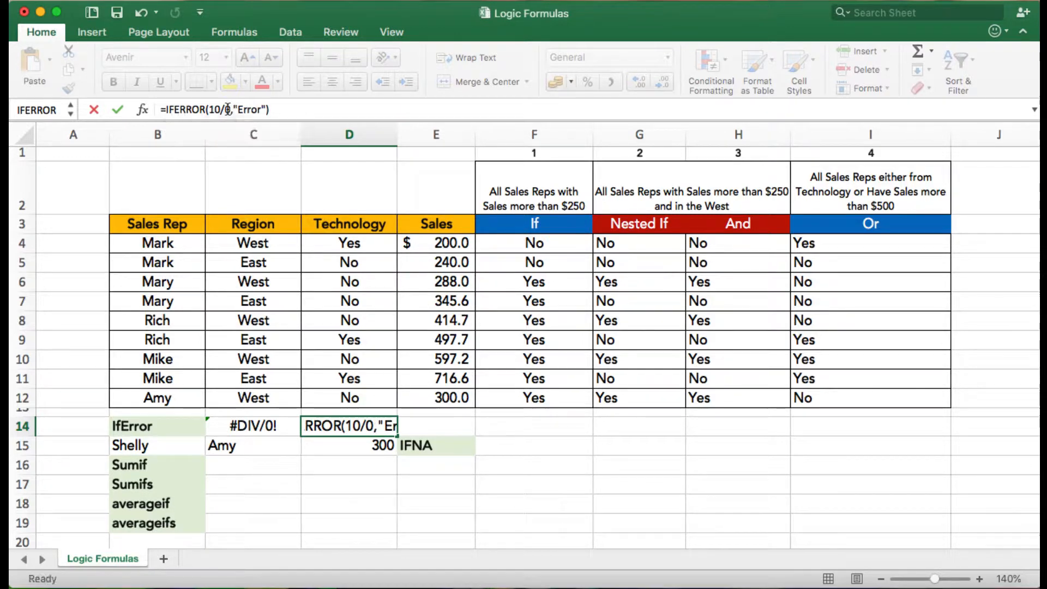
pyautogui.press('Return')
pyautogui.press('Up')
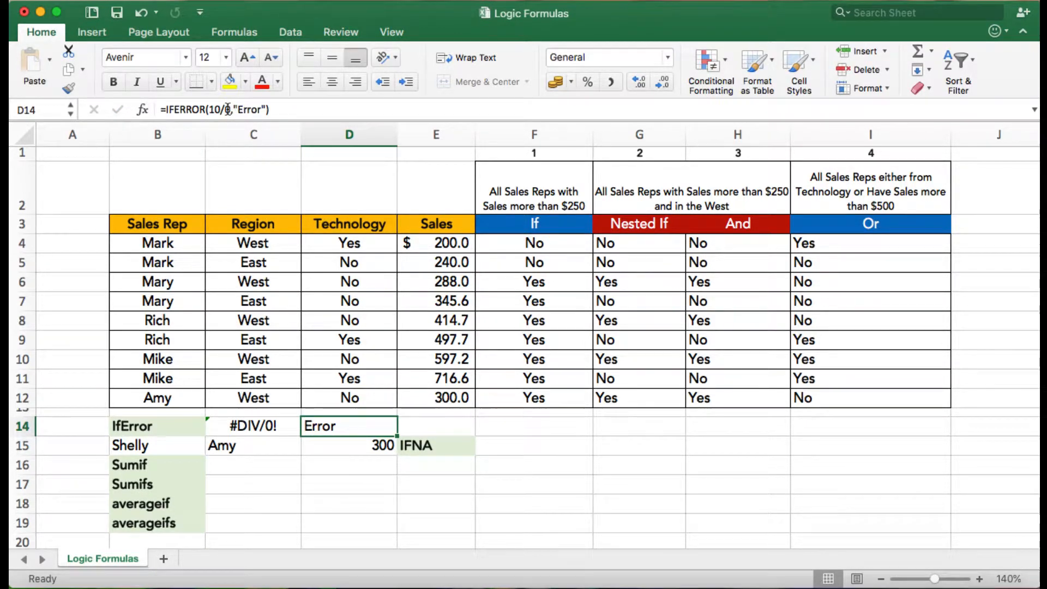
# Step: Copy the sales rep name from B15 into C15, the lookup value of the VLOOKUP in D15
pyautogui.press('Left')
pyautogui.press('Right')
pyautogui.press('Down')
pyautogui.press('Right')
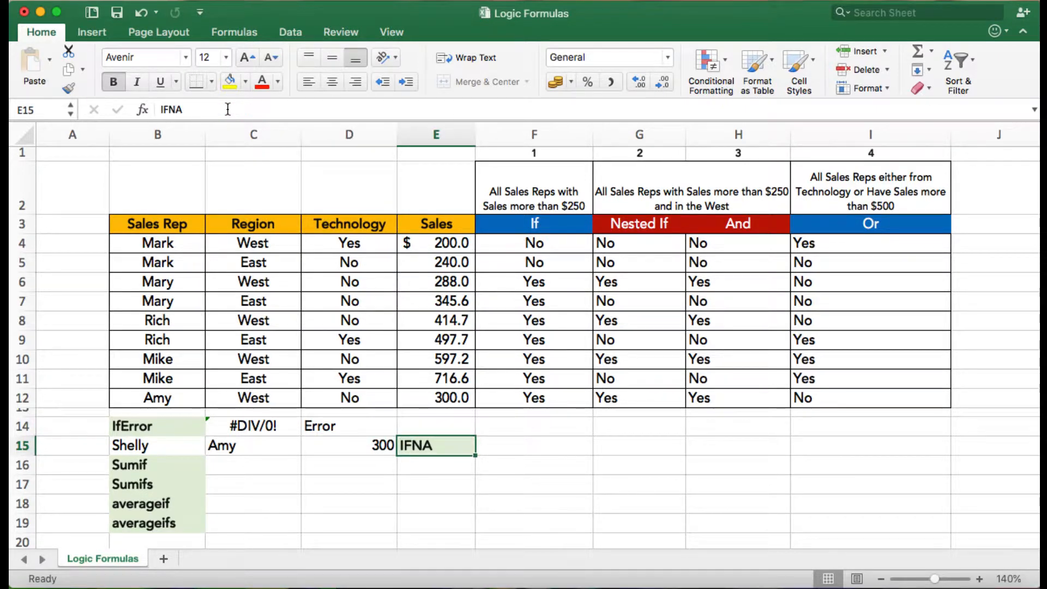
pyautogui.press('Left')
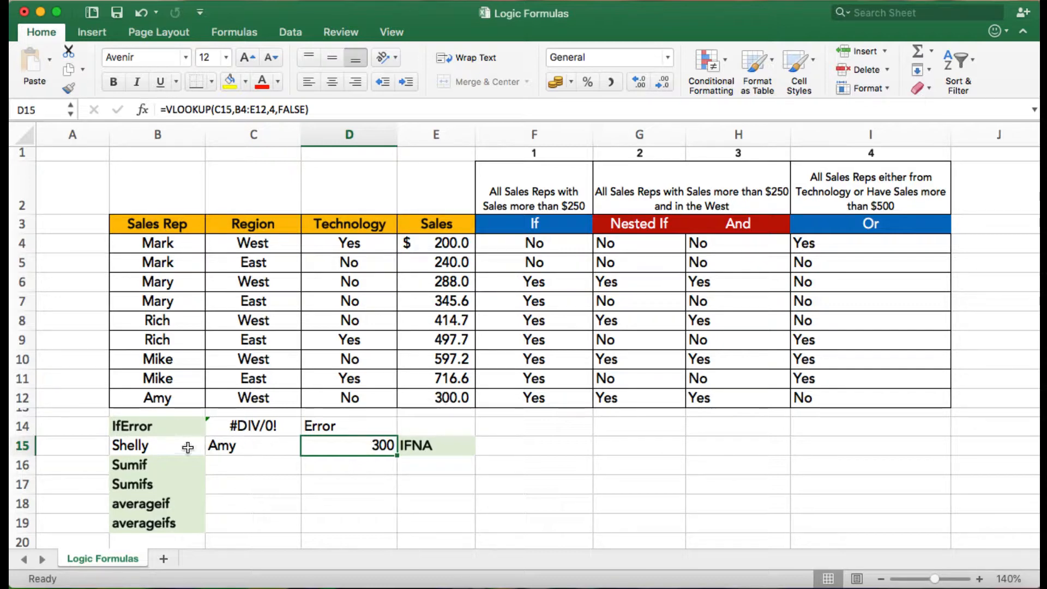
pyautogui.click(169, 446)
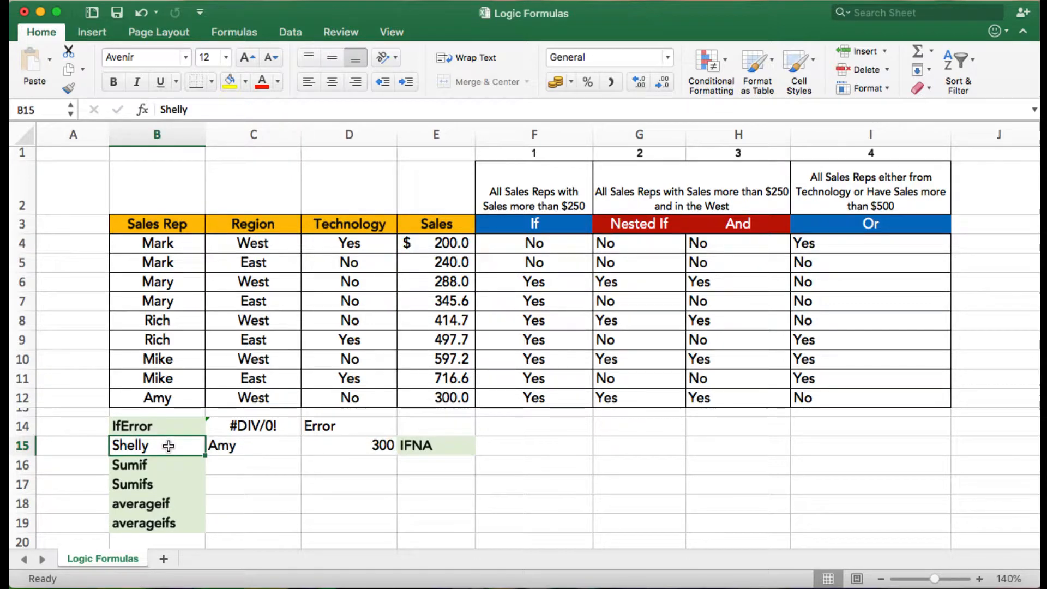
pyautogui.press('super+c')
pyautogui.press('Right')
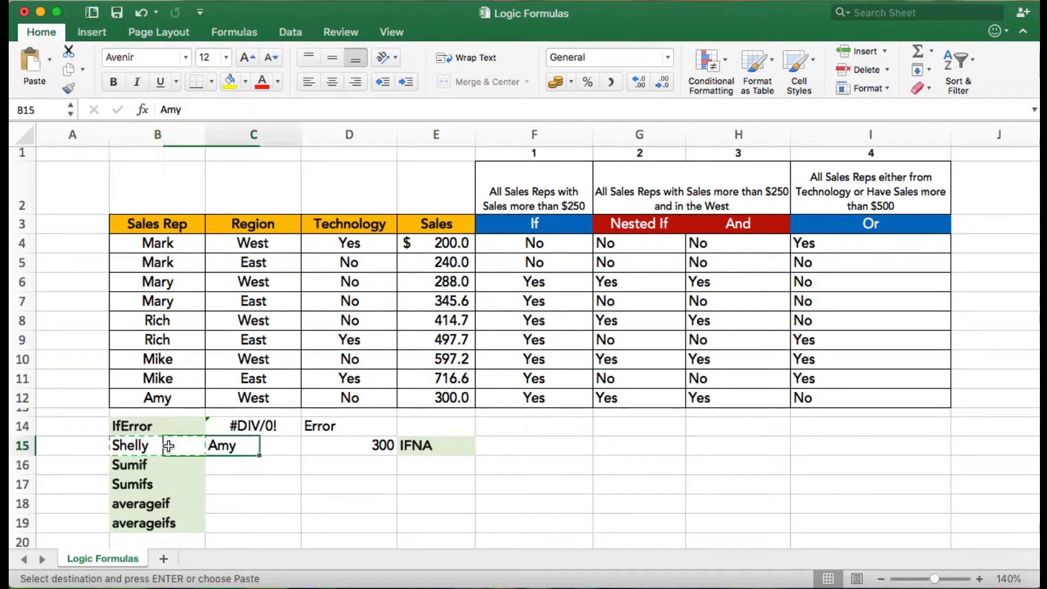
pyautogui.press('super+v')
pyautogui.press('Right')
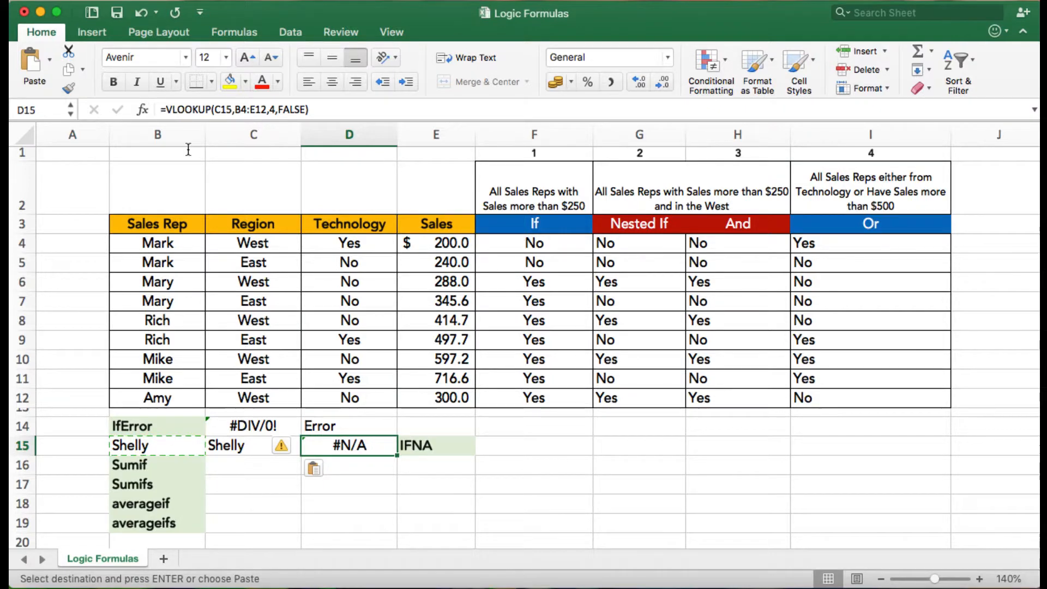
# Step: Wrap the VLOOKUP in D15 in an IFNA function that returns "Not Available"
pyautogui.click(166, 110)
pyautogui.write('ifn')
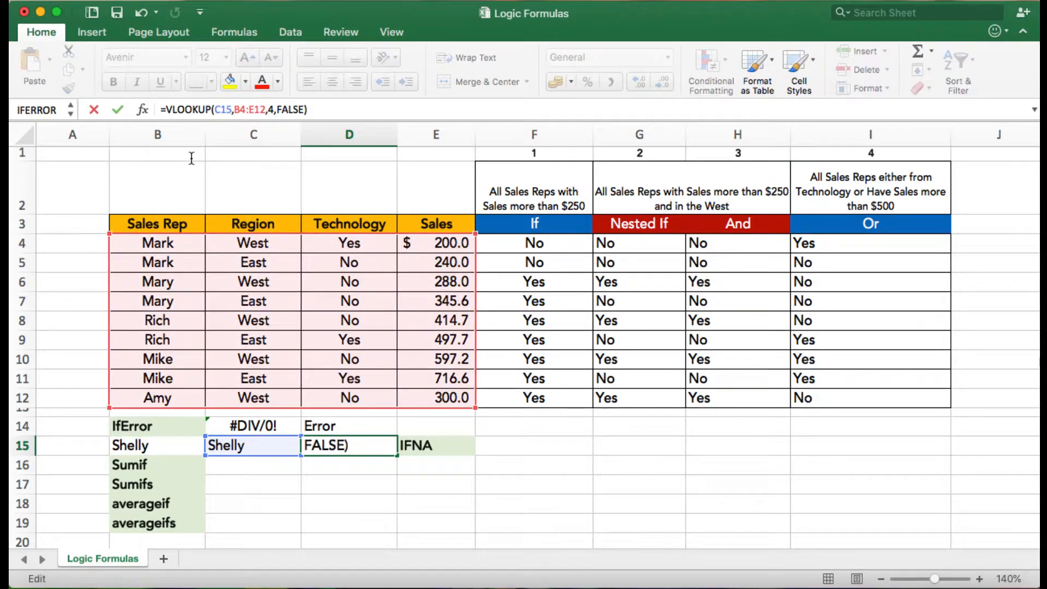
pyautogui.write('a(')
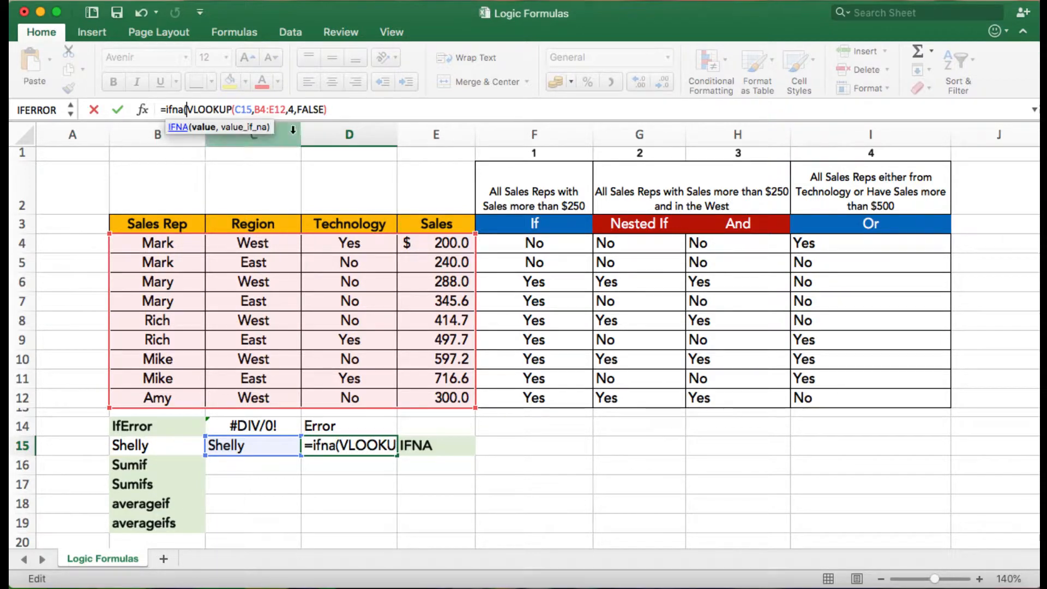
pyautogui.click(342, 108)
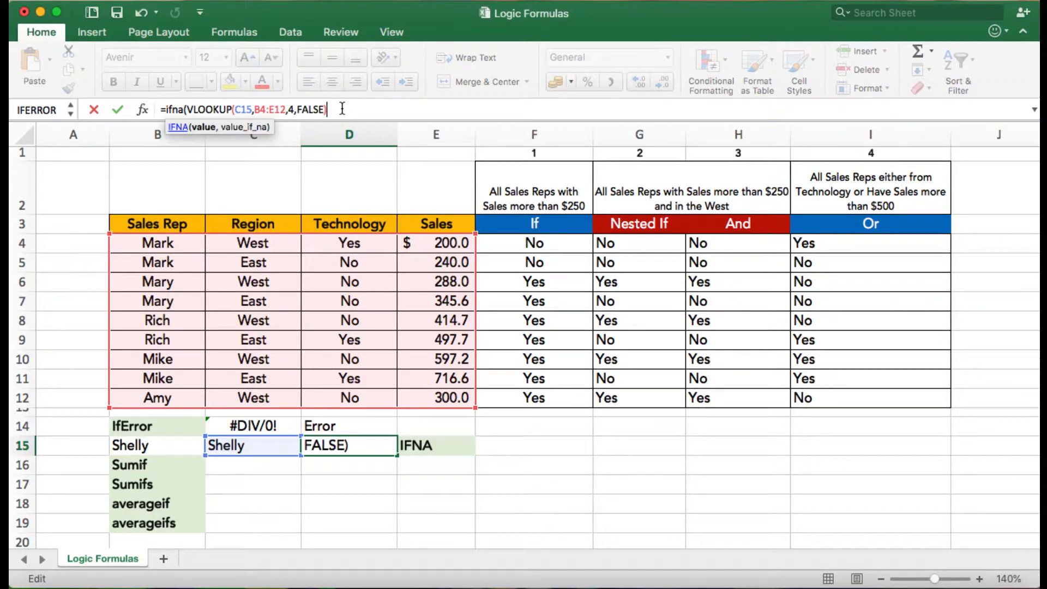
pyautogui.write(',')
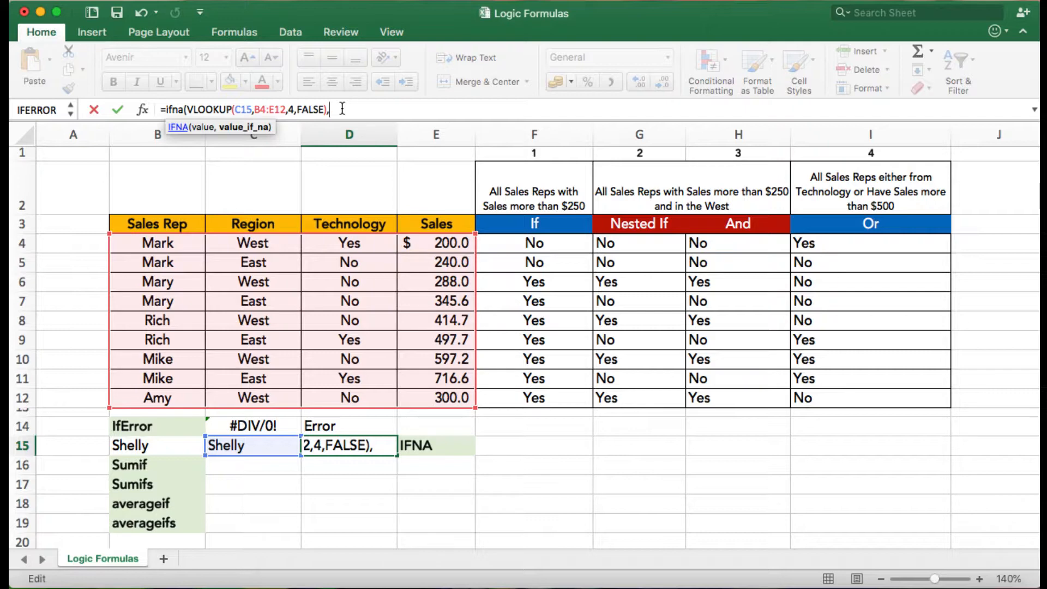
pyautogui.write('"Not A')
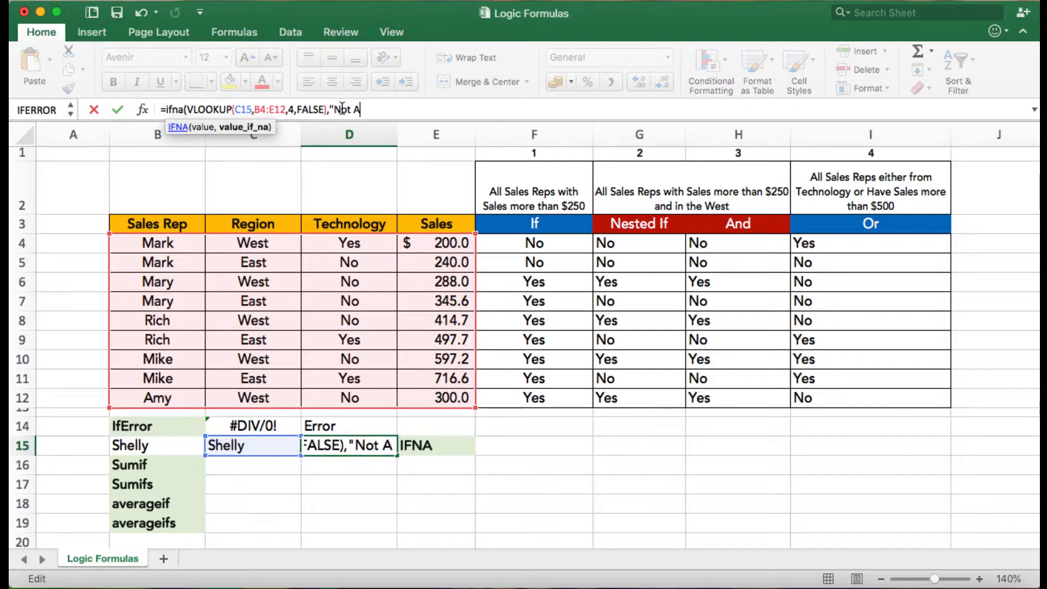
pyautogui.write('vail')
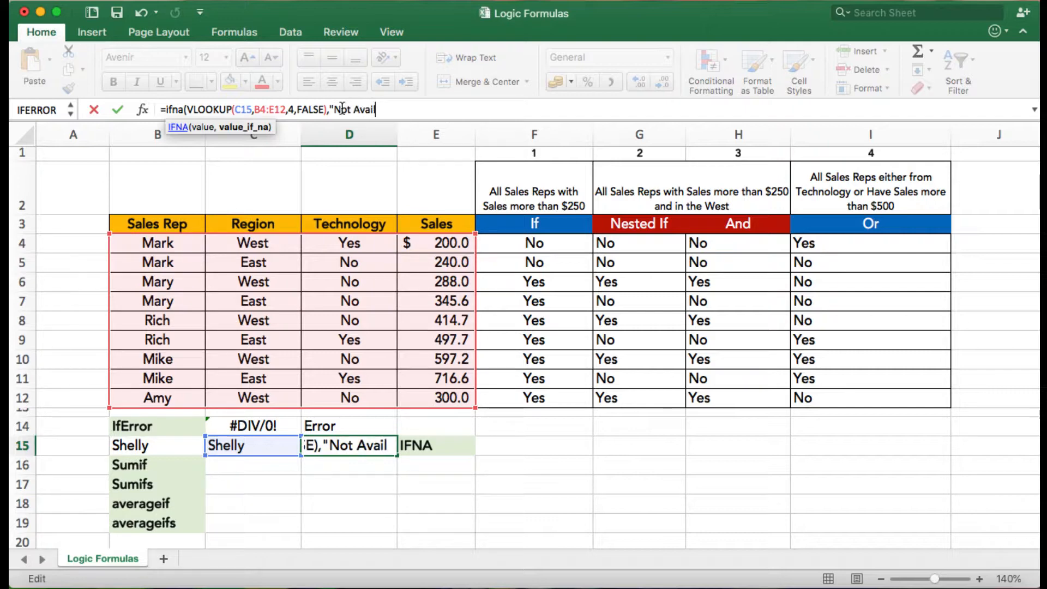
pyautogui.write('able")')
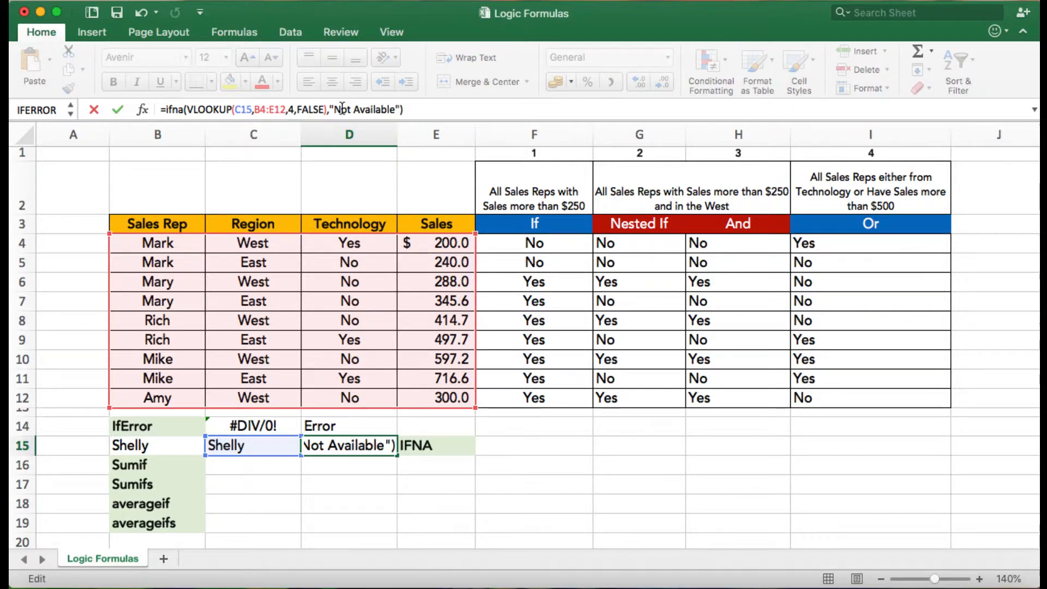
pyautogui.press('Return')
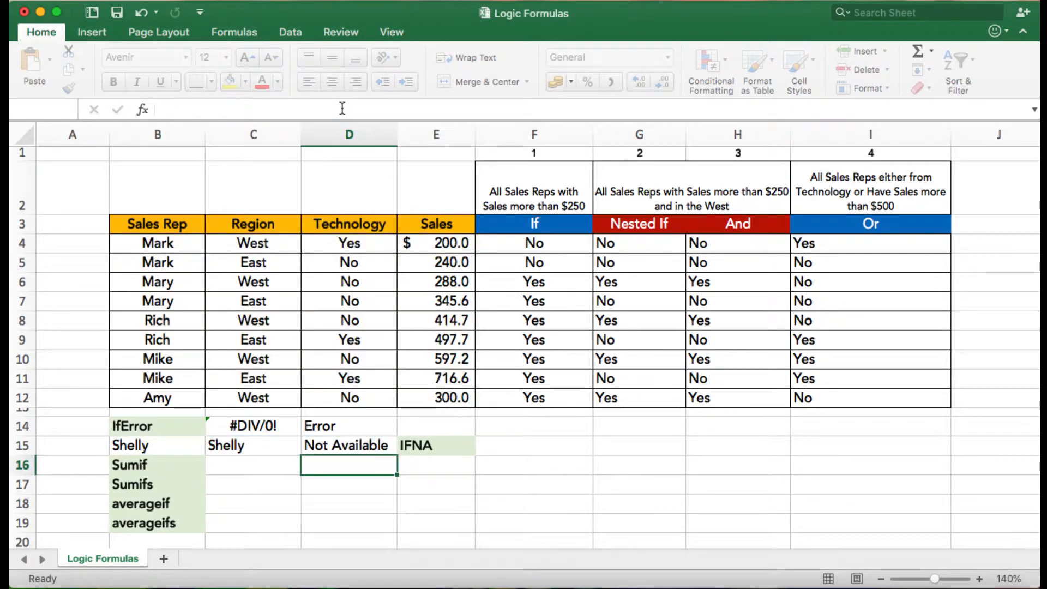
pyautogui.press('Up')
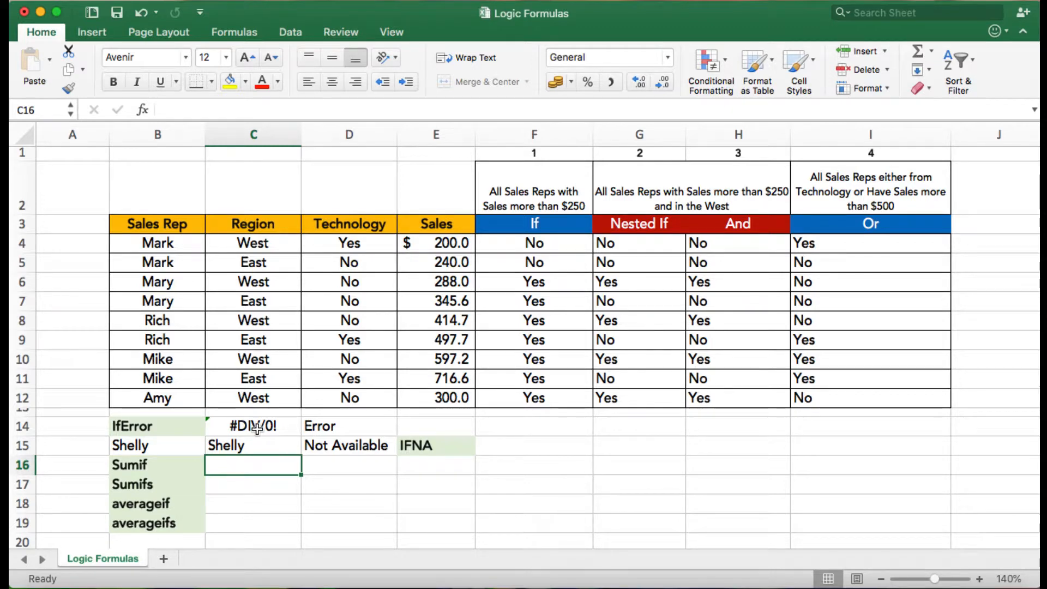
# Step: Enter the formula =SUMIF(C4:C12,"West",E4:E12) in C16 to total the West region's sales
pyautogui.write('=')
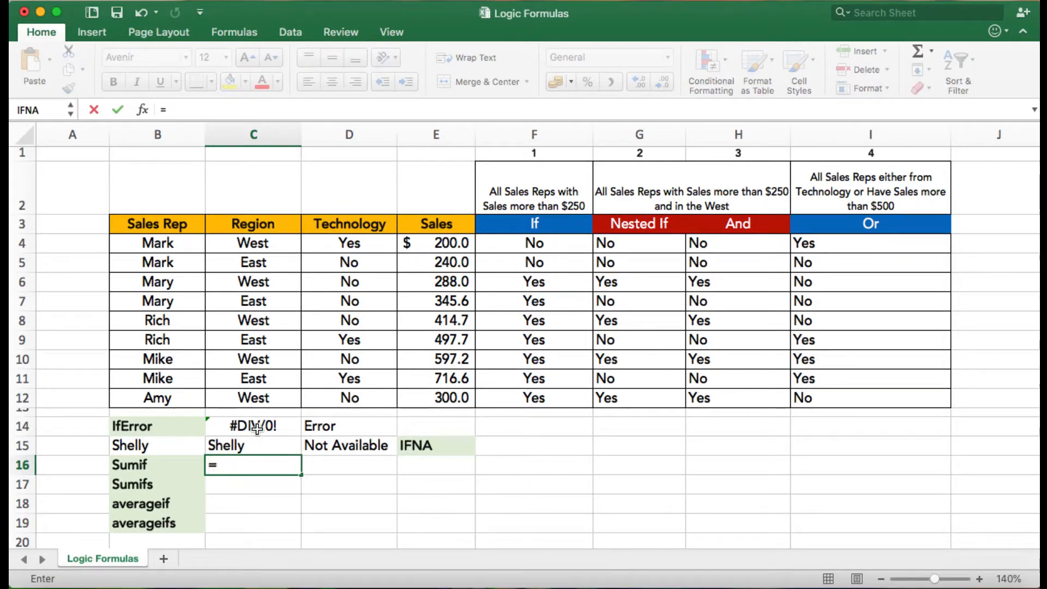
pyautogui.write('sumf')
pyautogui.press('BackSpace')
pyautogui.write('i')
pyautogui.press('Tab')
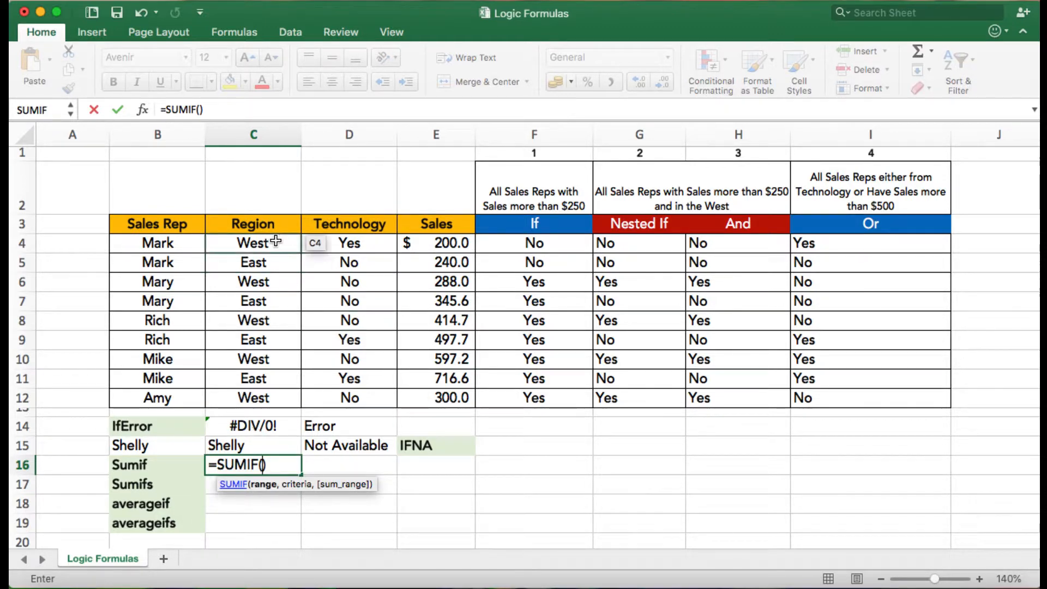
pyautogui.moveTo(276, 240); pyautogui.dragTo(270, 397)
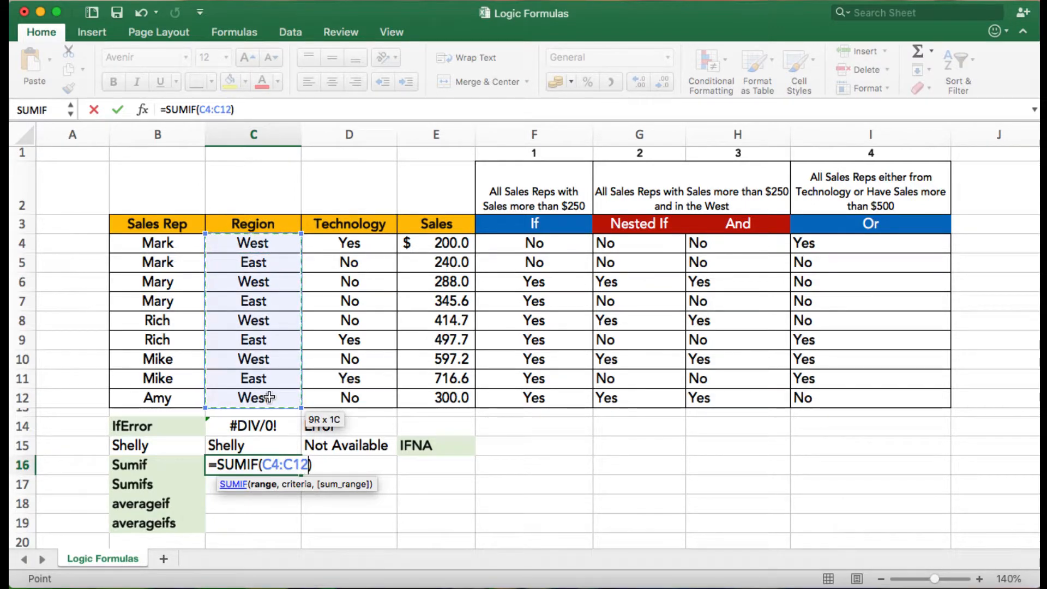
pyautogui.write(',')
pyautogui.write('"West"')
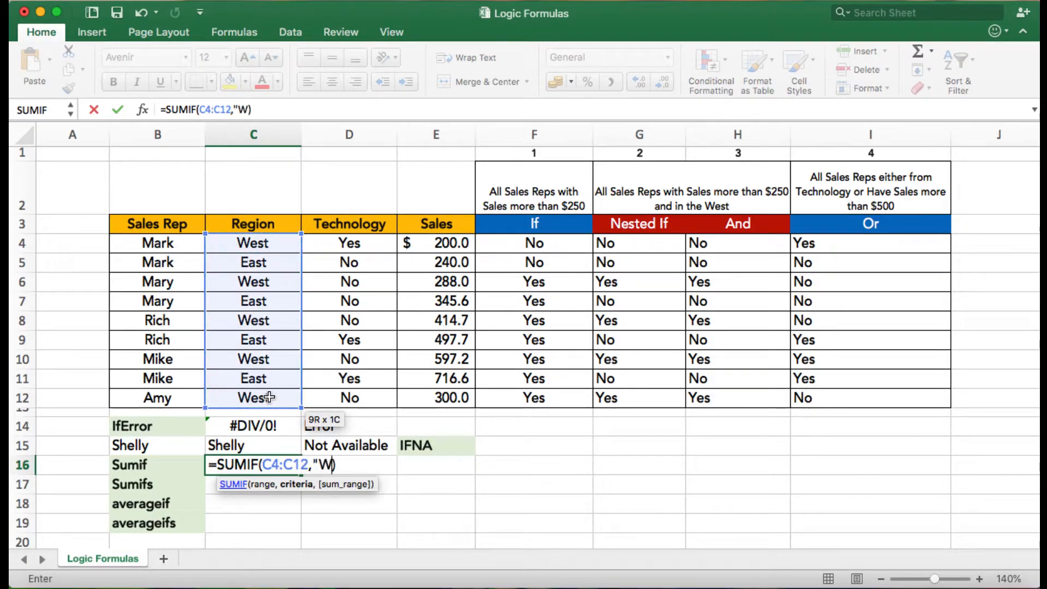
pyautogui.write(',')
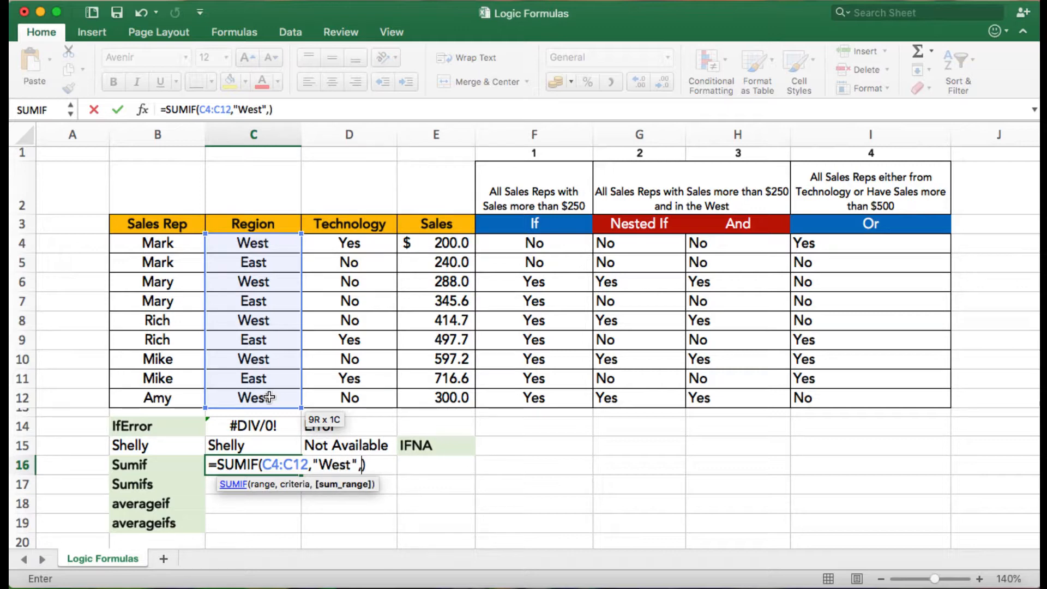
pyautogui.click(433, 245)
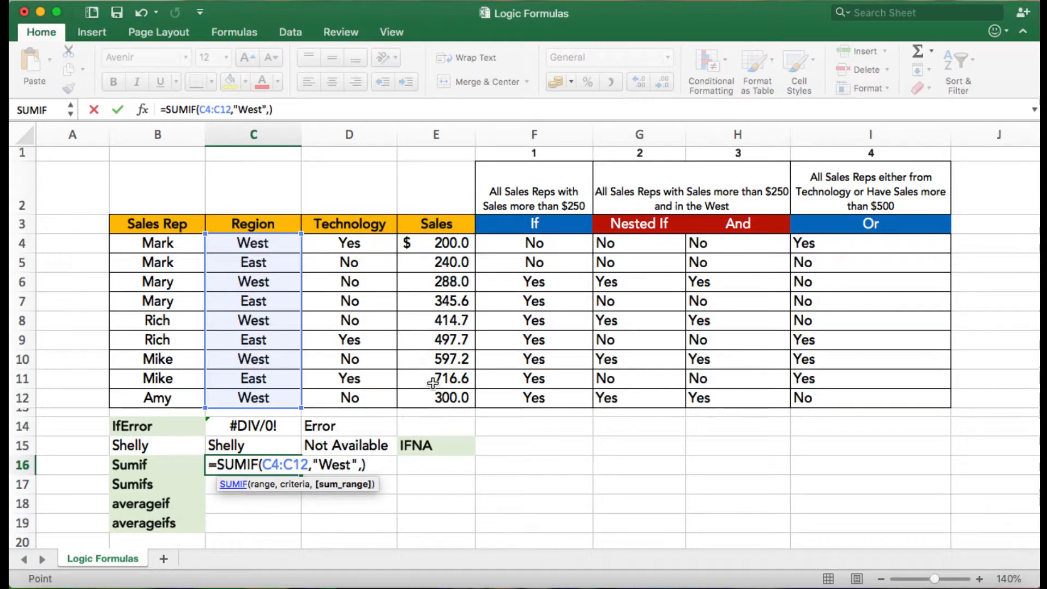
pyautogui.moveTo(433, 402); pyautogui.dragTo(434, 402)
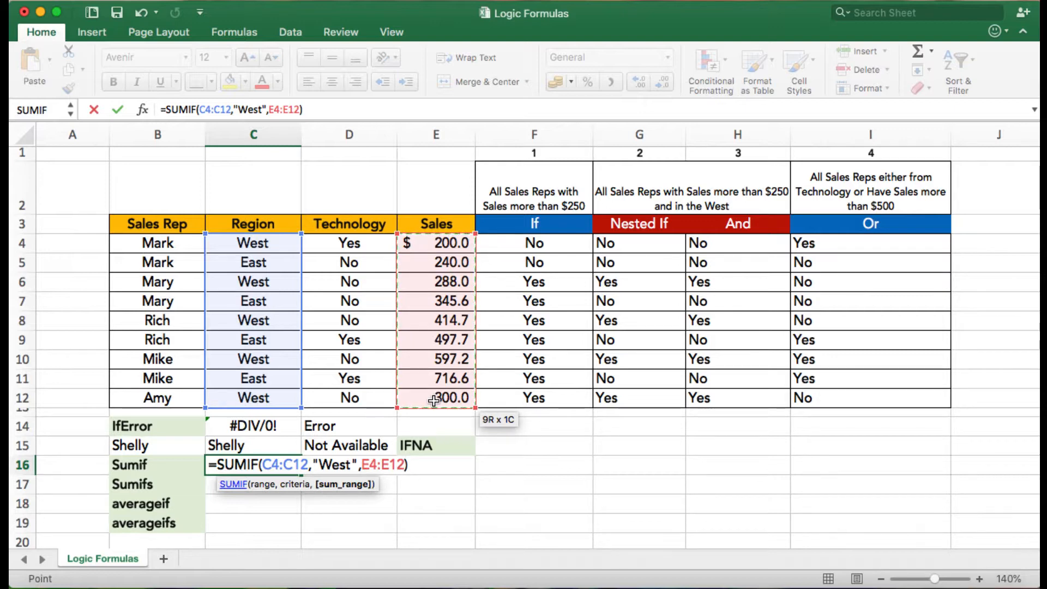
pyautogui.press('Return')
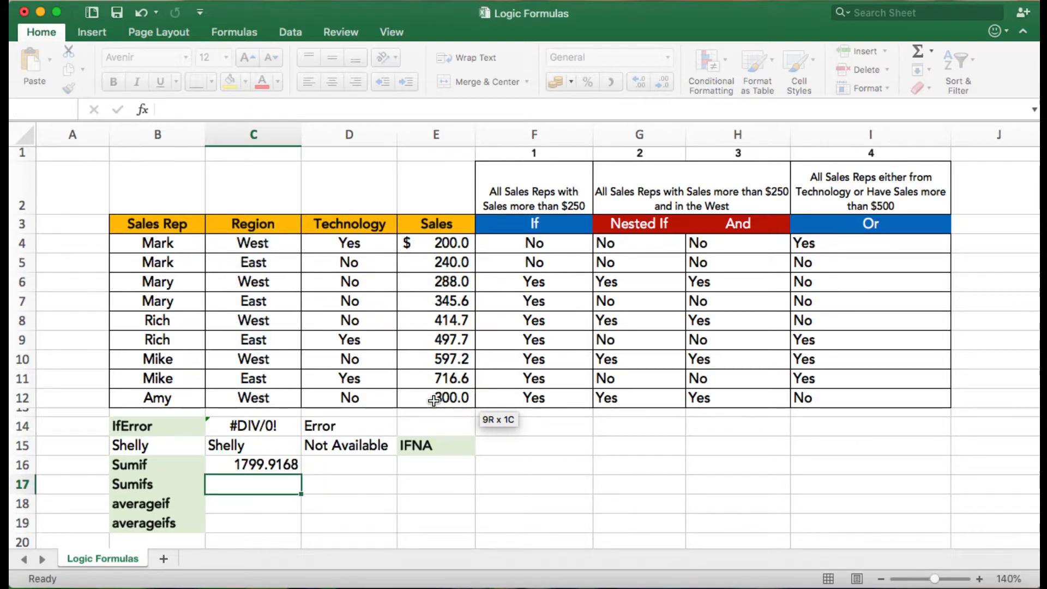
pyautogui.press('Up')
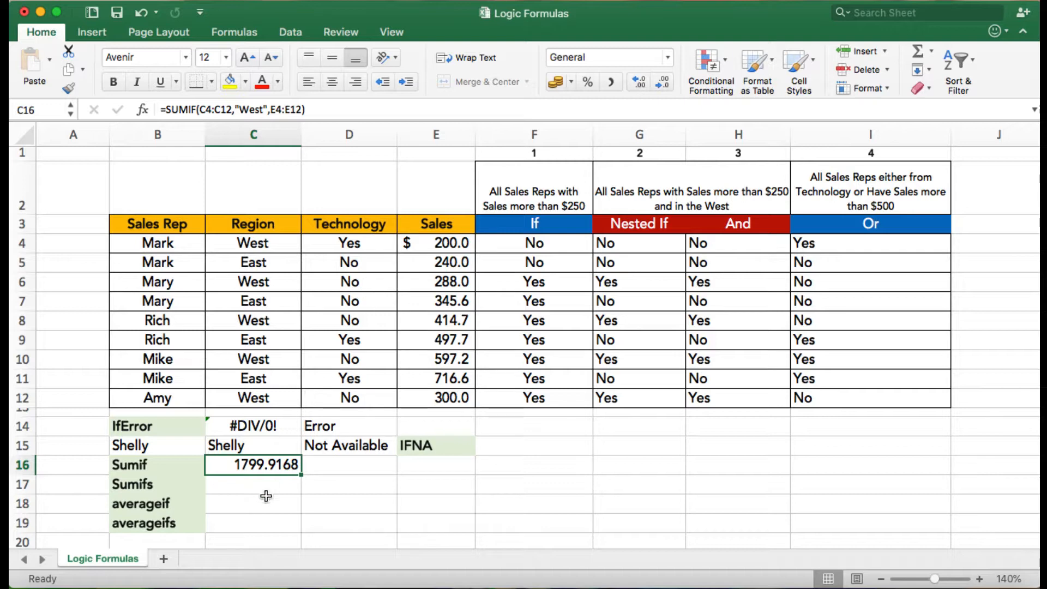
# Step: Start a SUMIFS formula in C17 with sum range E4:E12 and the region criterion "West" on C4:C12
pyautogui.click(253, 484)
pyautogui.write('=su')
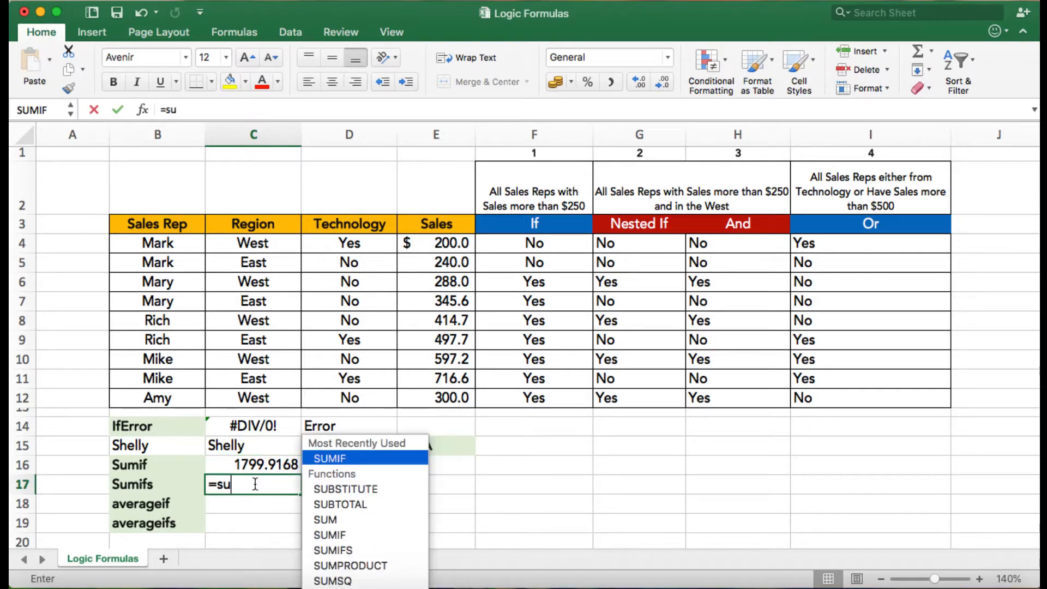
pyautogui.write('mifs')
pyautogui.press('Tab')
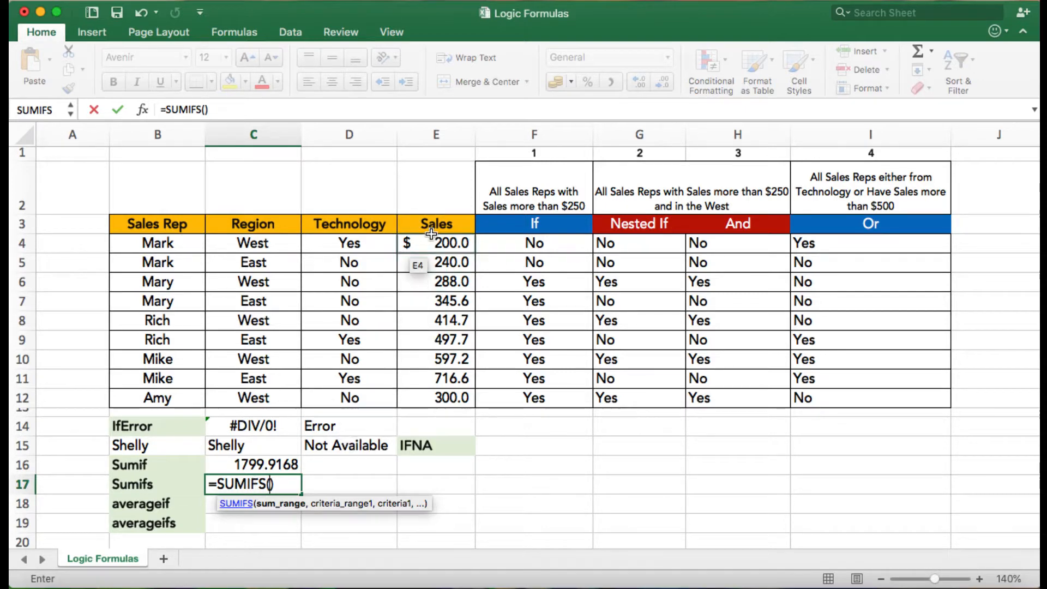
pyautogui.moveTo(431, 240); pyautogui.dragTo(423, 400)
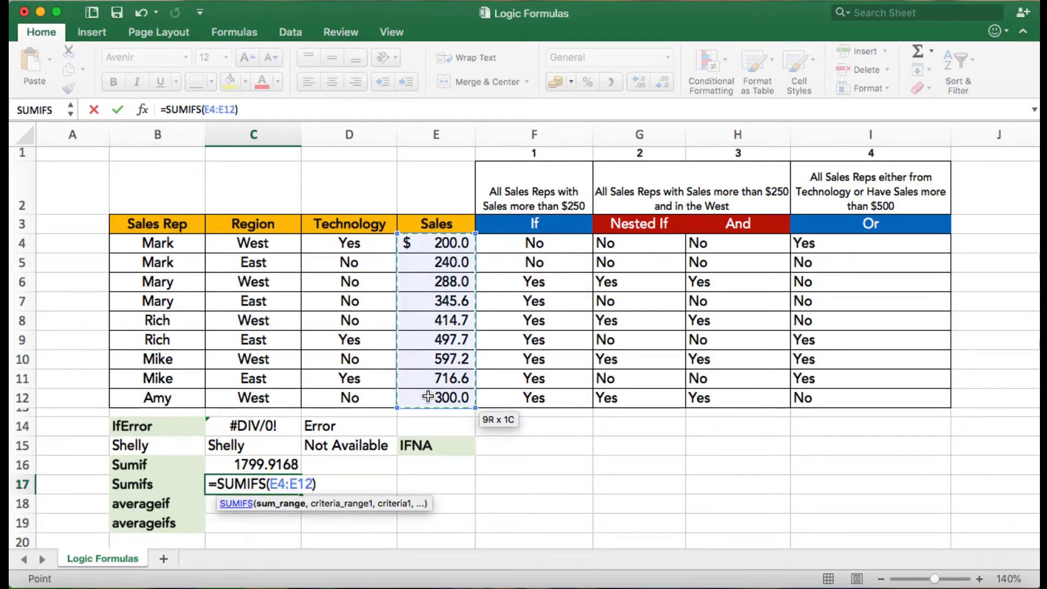
pyautogui.write(',')
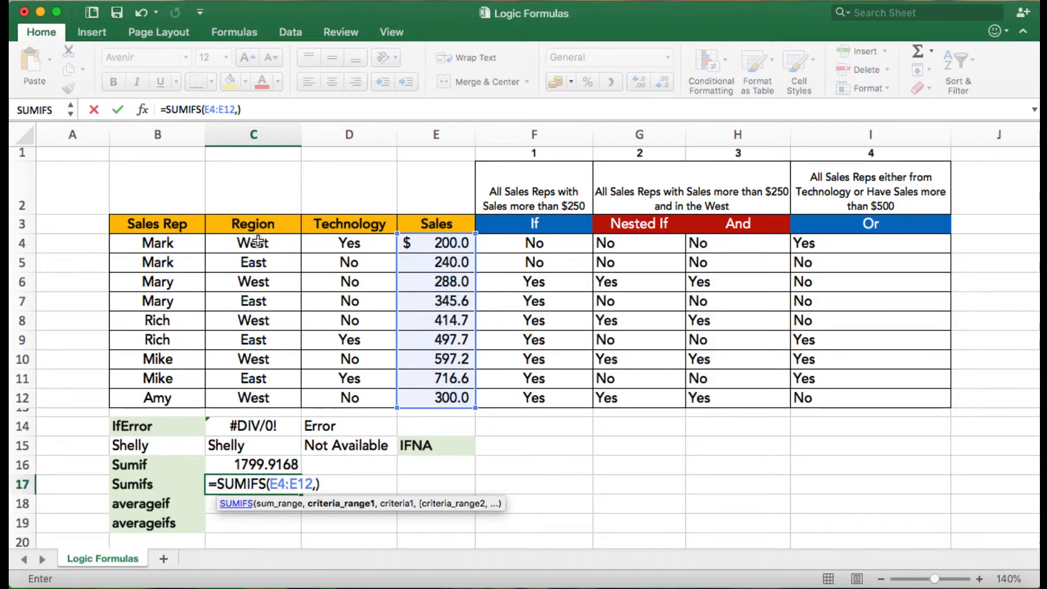
pyautogui.moveTo(287, 240); pyautogui.dragTo(257, 397)
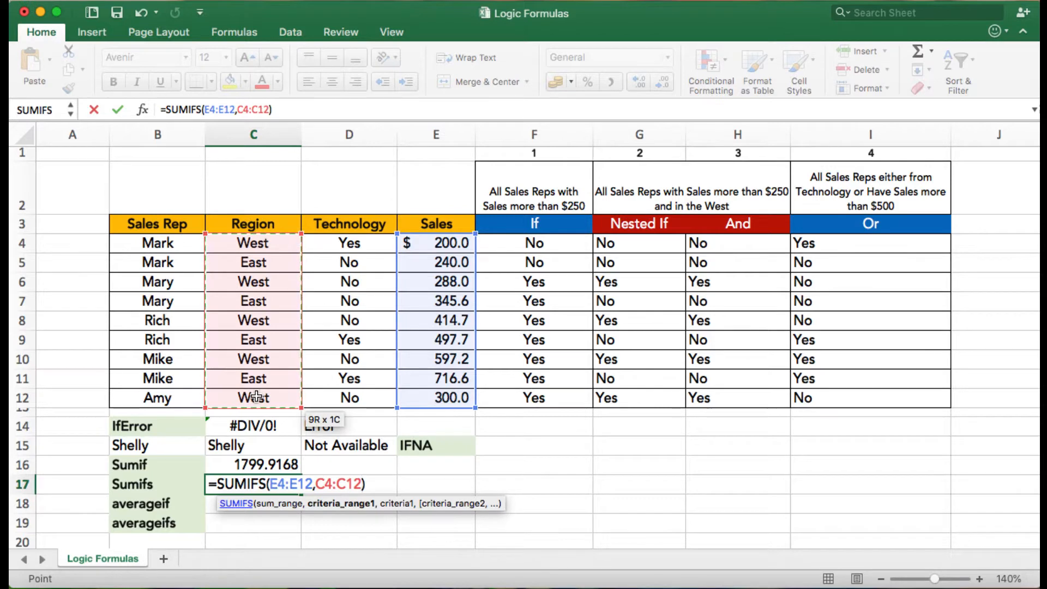
pyautogui.write(',"WEst')
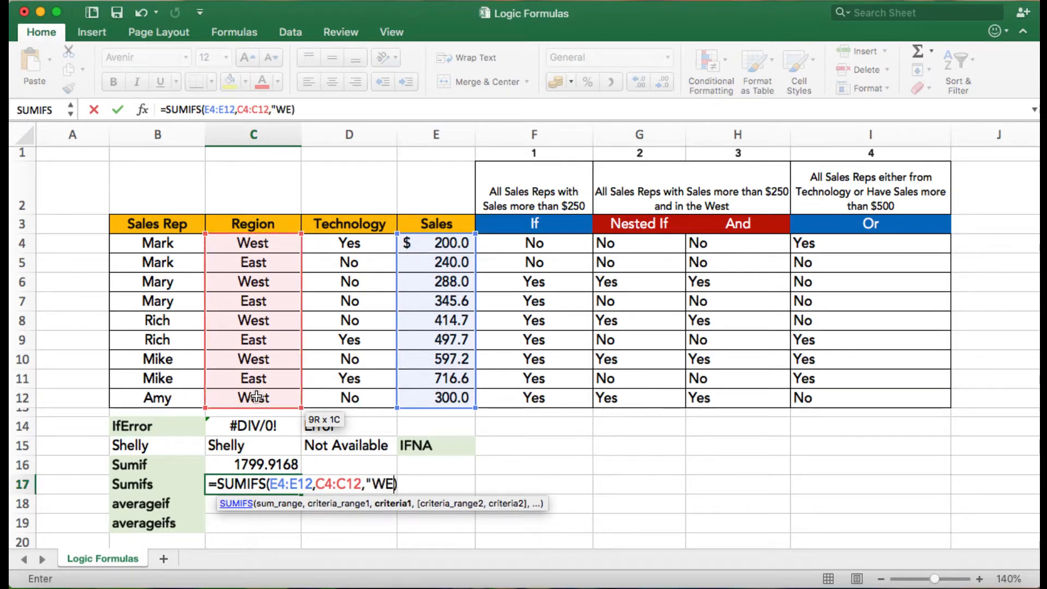
pyautogui.press('BackSpace')
pyautogui.press('BackSpace')
pyautogui.press('BackSpace')
pyautogui.write('est",')
# Step: Complete the SUMIFS formula in C17 with a second criterion, "Yes" in the Technology range D4:D12
pyautogui.moveTo(324, 244); pyautogui.dragTo(329, 402)
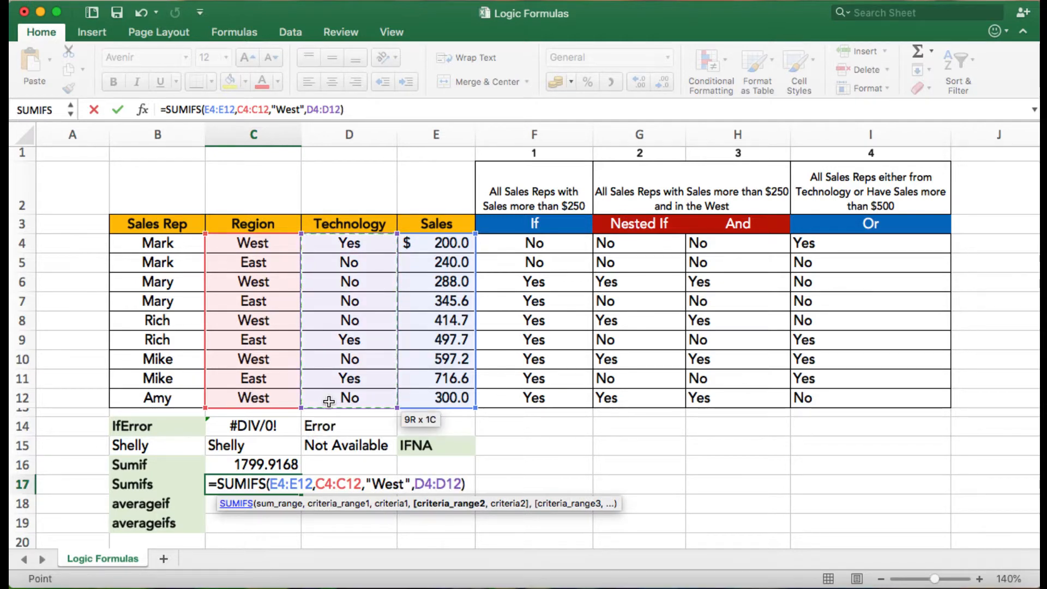
pyautogui.write(',"Yes"')
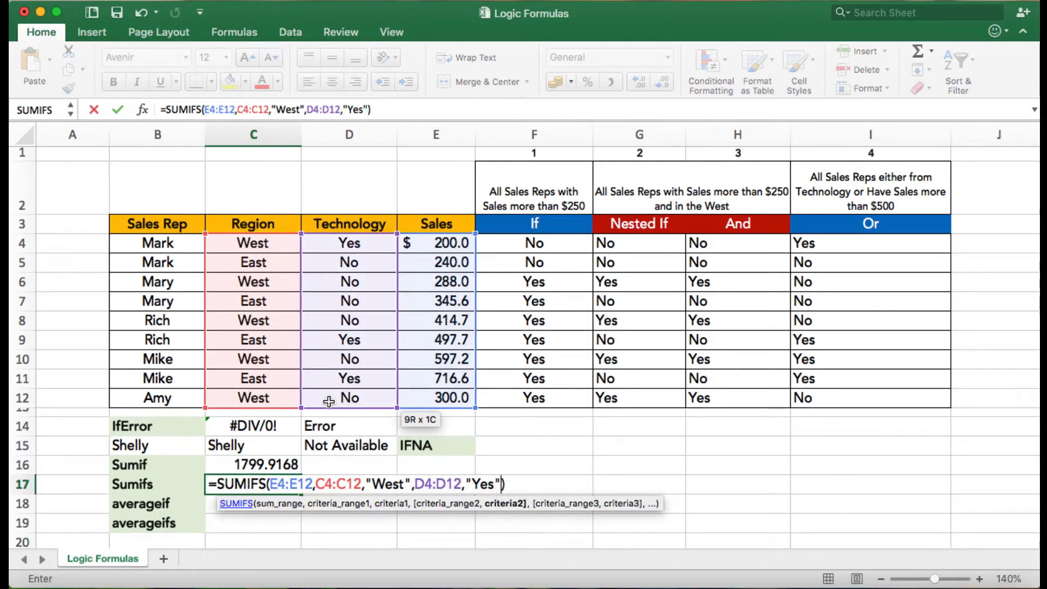
pyautogui.press('Return')
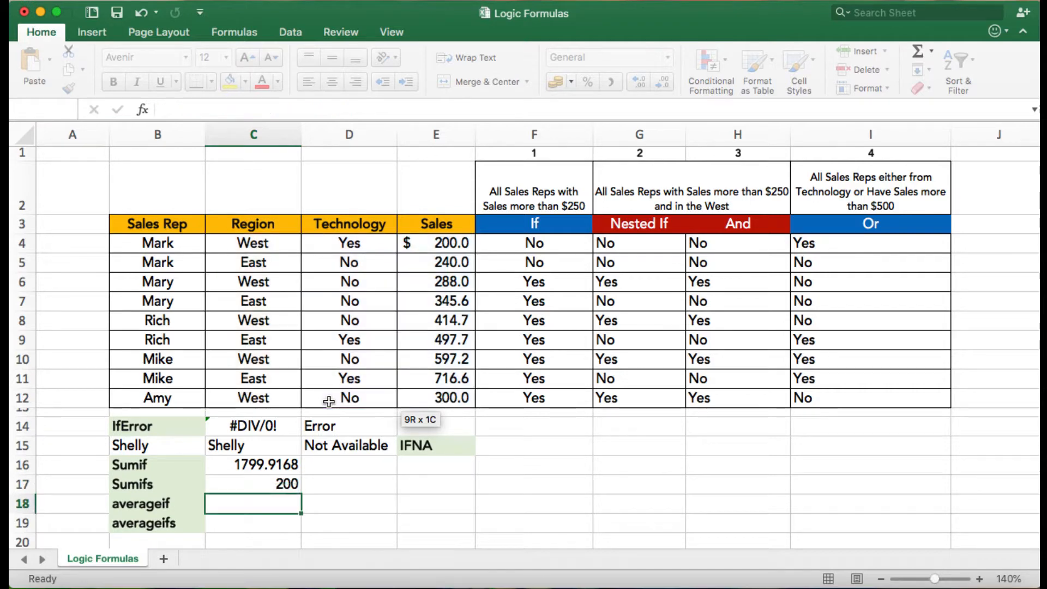
pyautogui.press('Up')
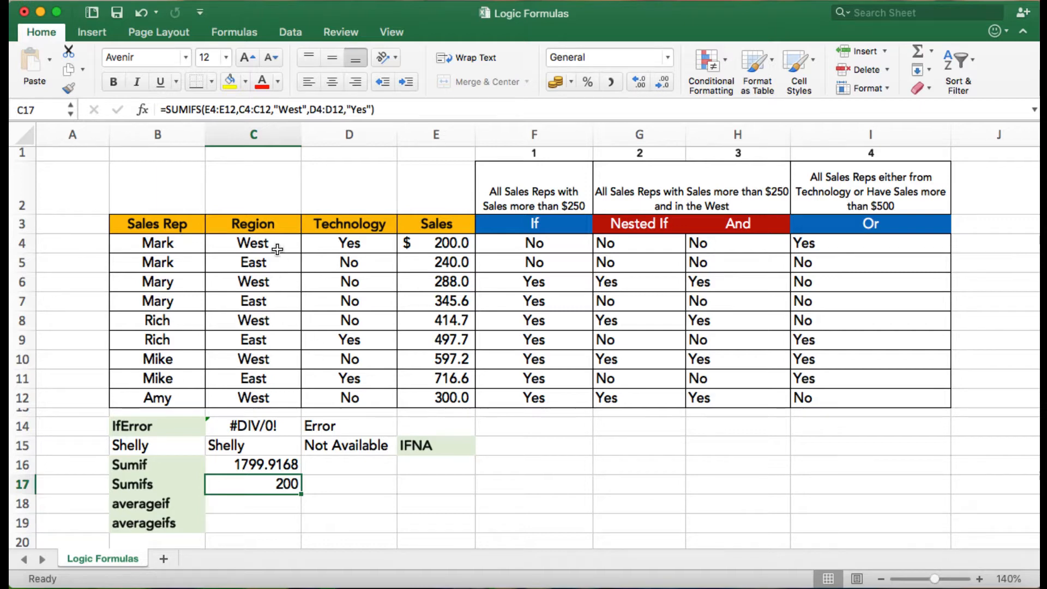
pyautogui.moveTo(274, 243); pyautogui.dragTo(309, 245)
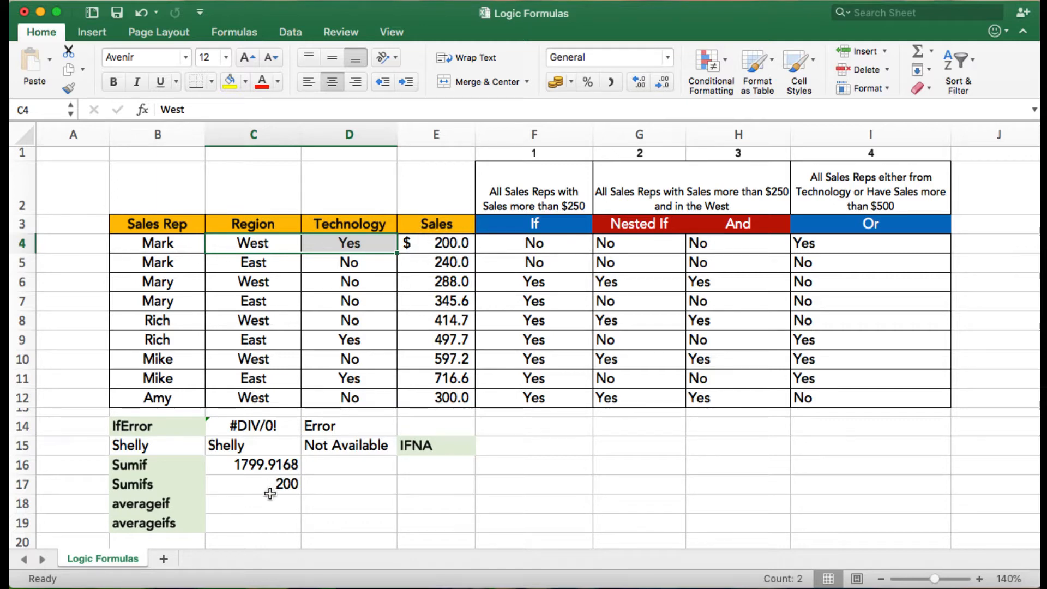
# Step: Copy the SUMIF formula text from C16 into C18, keeping its cell references identical
pyautogui.click(270, 509)
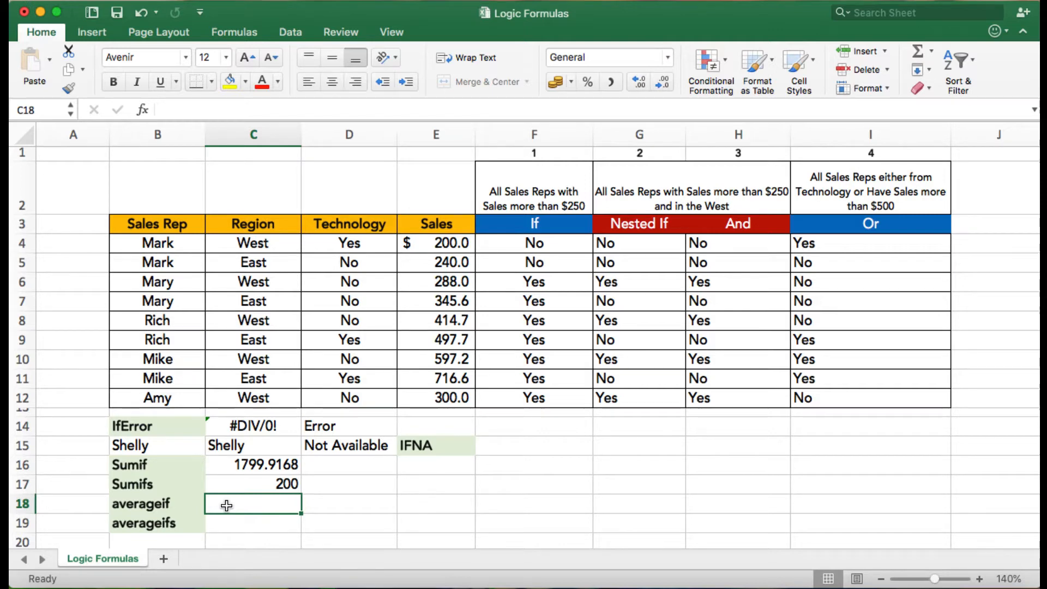
pyautogui.press('Up')
pyautogui.press('Up')
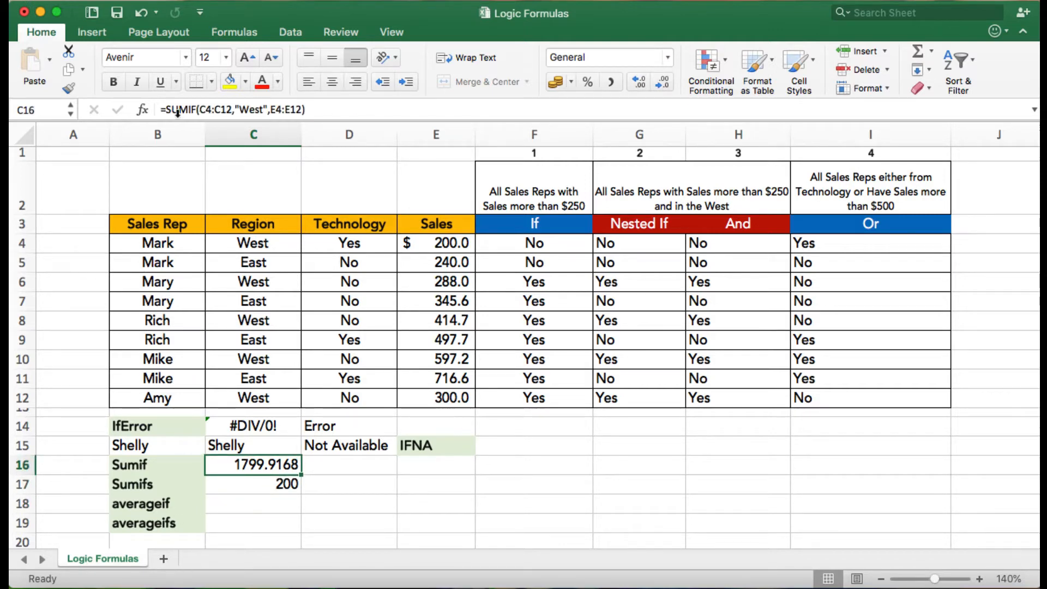
pyautogui.tripleClick(257, 107)
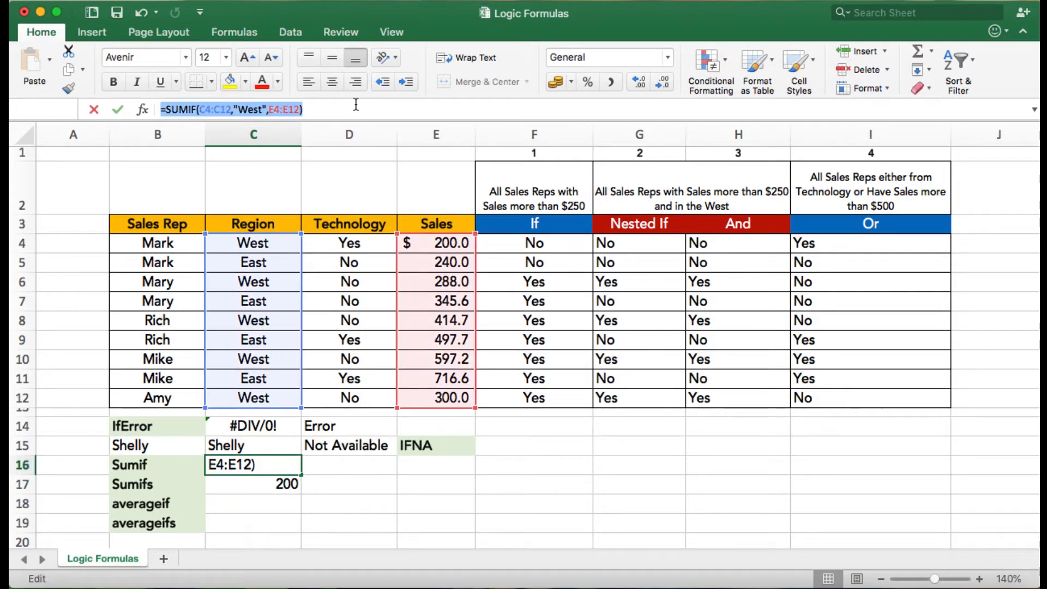
pyautogui.hotkey('ctrl', 'c')
pyautogui.press('Return')
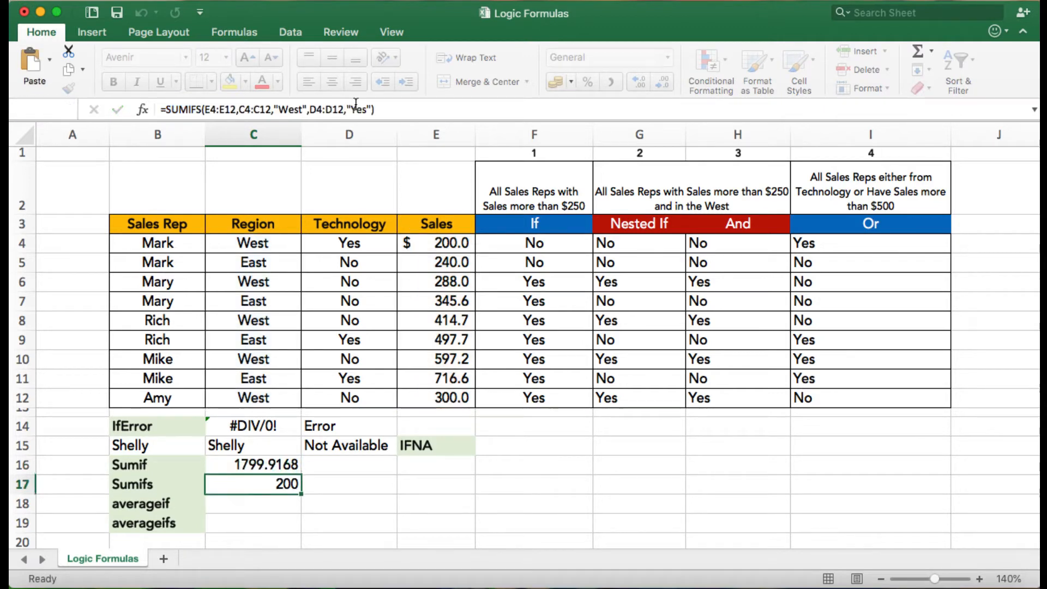
pyautogui.press('Down')
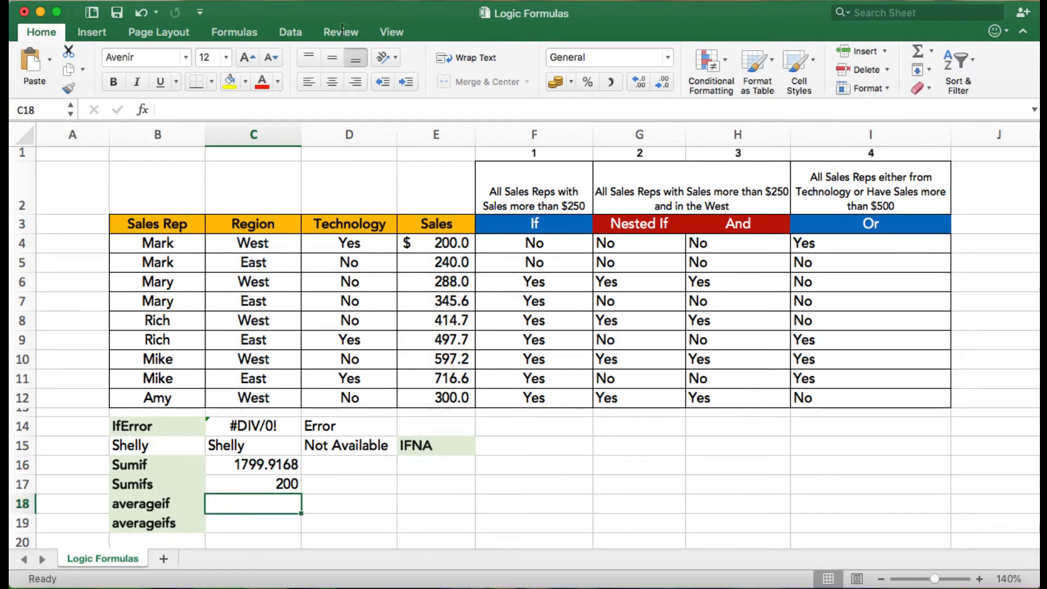
pyautogui.click(259, 106)
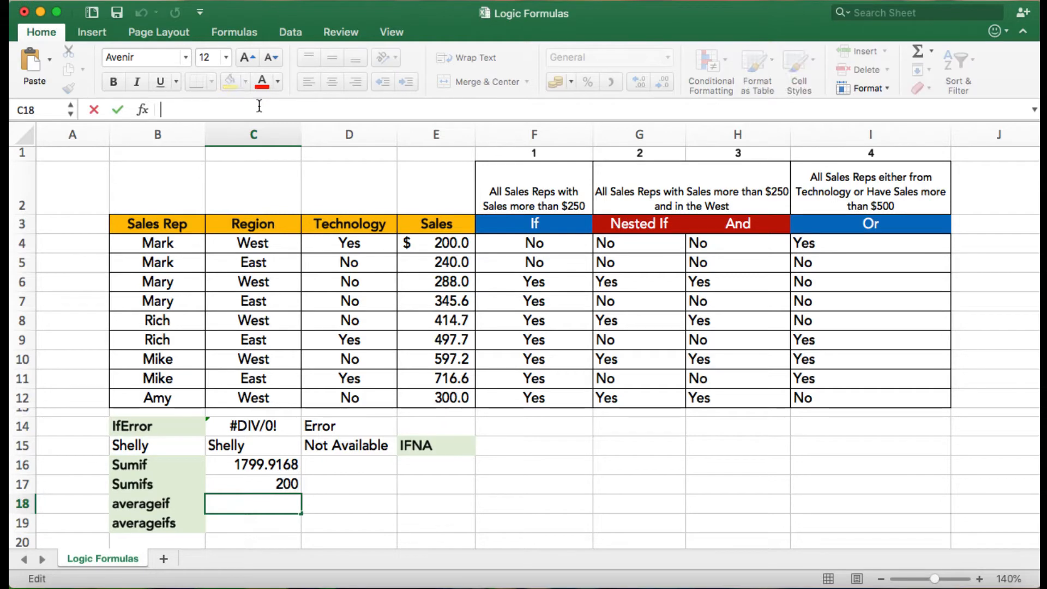
pyautogui.hotkey('ctrl', 'v')
# Step: Change the function in C18 to AVERAGEIF so the formula is =AVERAGEIF(C4:C12,"West",E4:E12)
pyautogui.moveTo(166, 109); pyautogui.dragTo(191, 111)
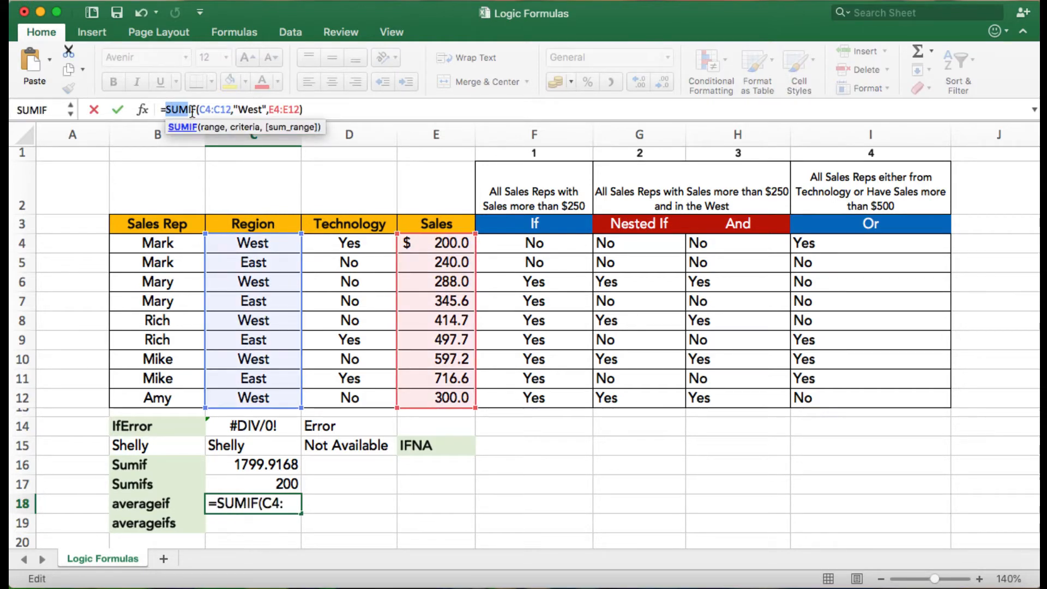
pyautogui.write('ave')
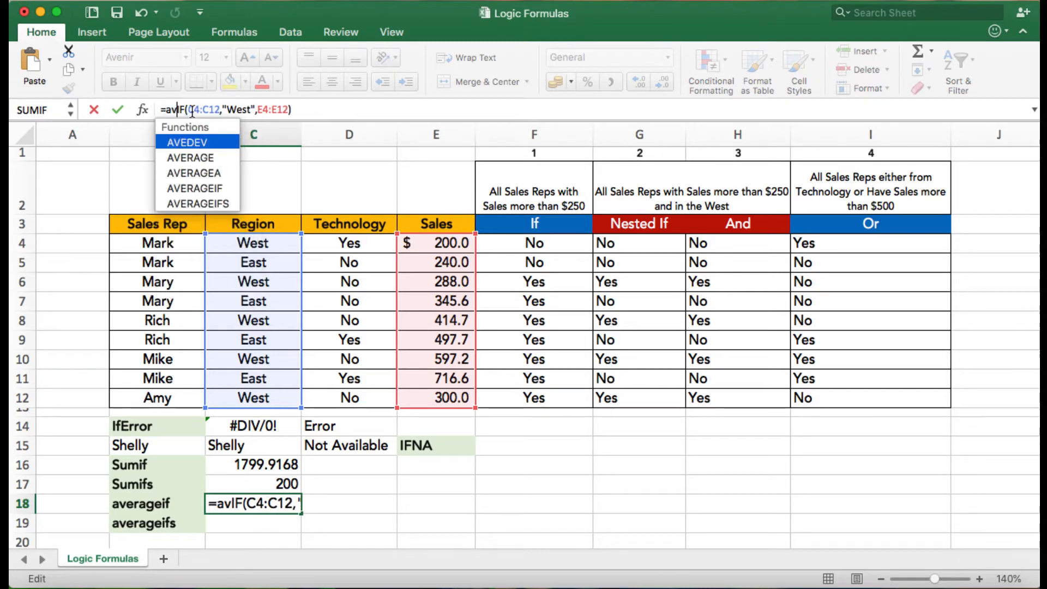
pyautogui.write('rage')
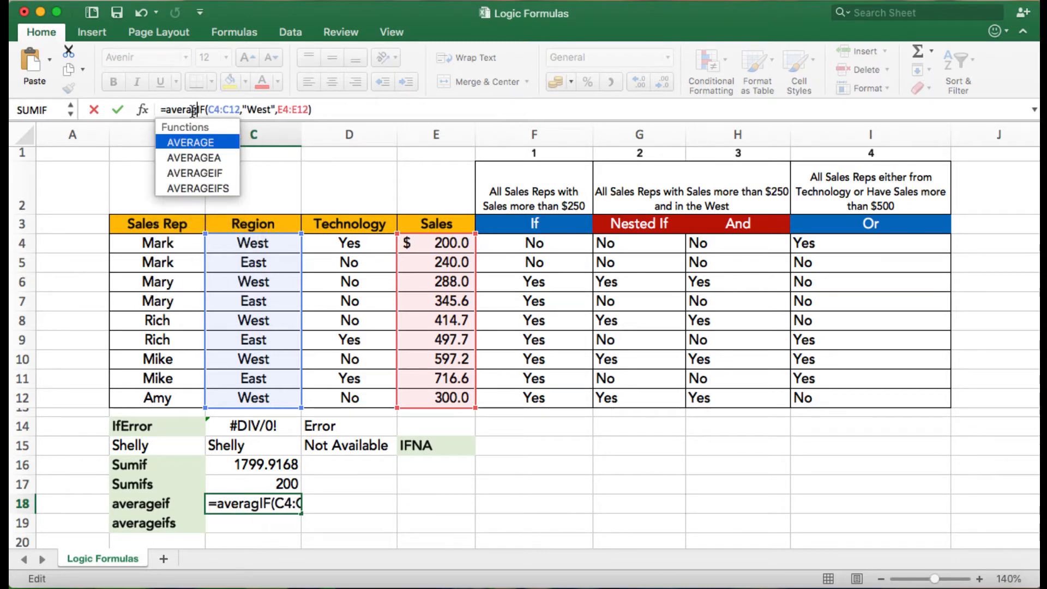
pyautogui.press('Return')
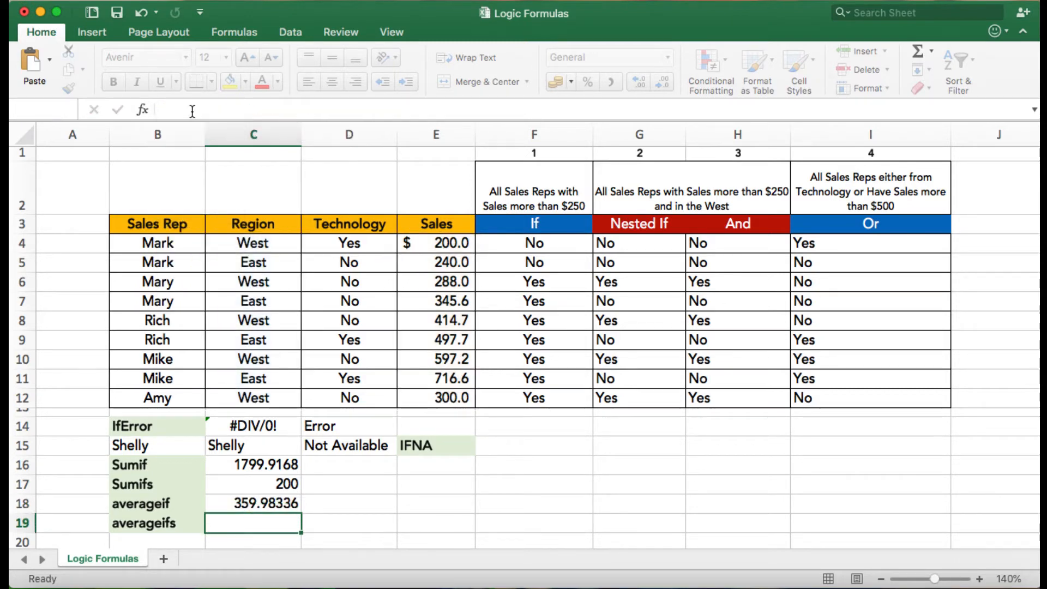
pyautogui.press('Up')
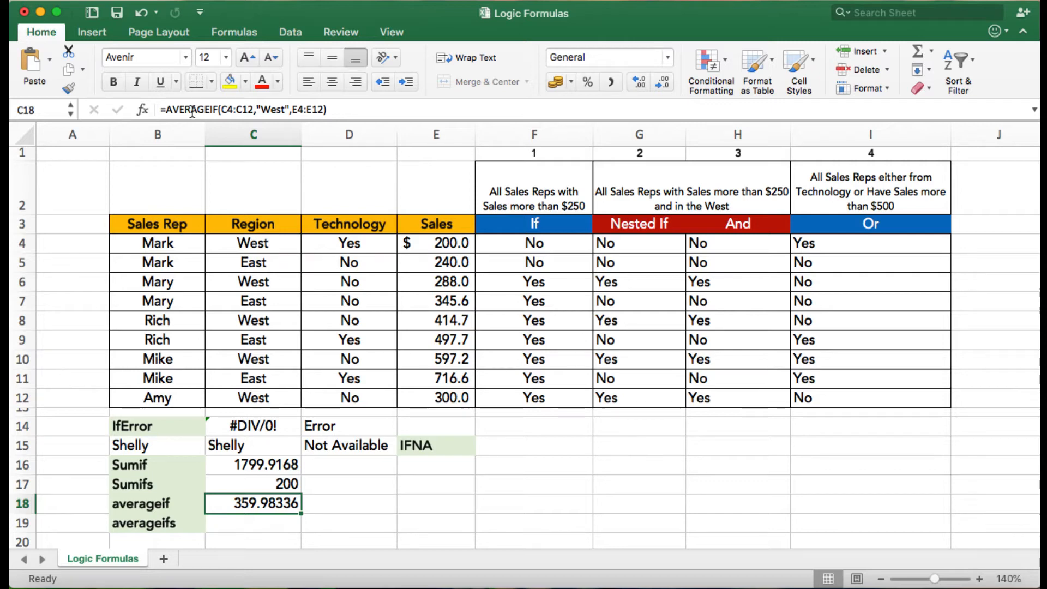
# Step: Start an AVERAGEIFS formula in C19 with the Sales range E4:E12 as the average range
pyautogui.press('Down')
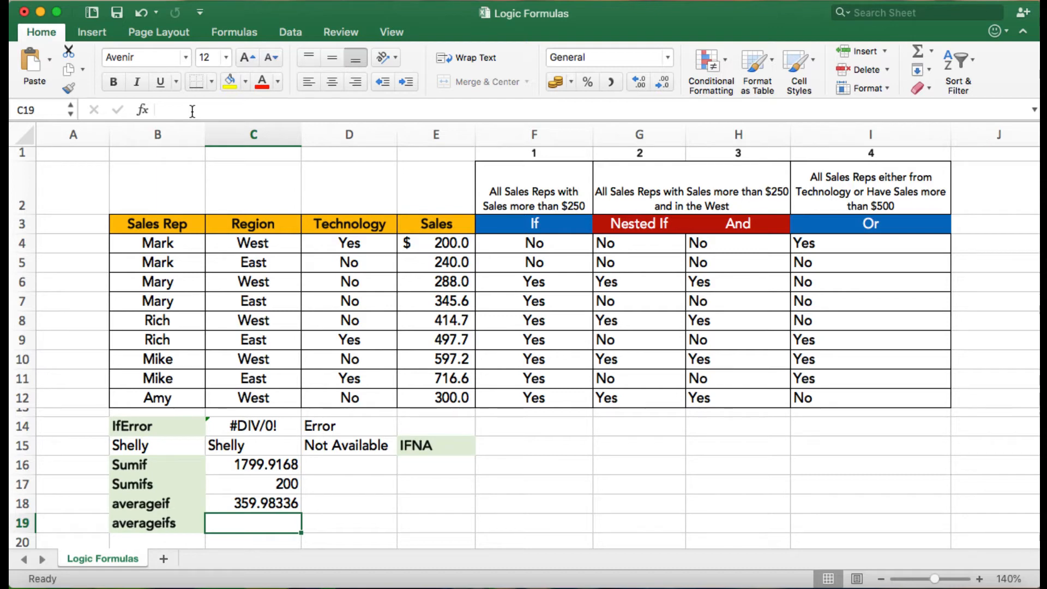
pyautogui.write('=')
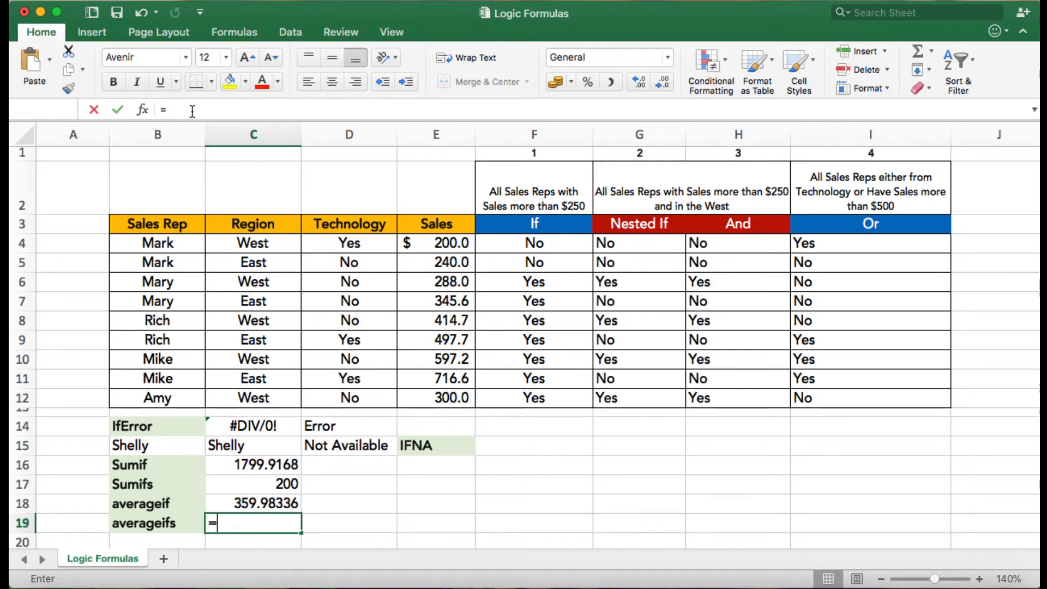
pyautogui.write('averag')
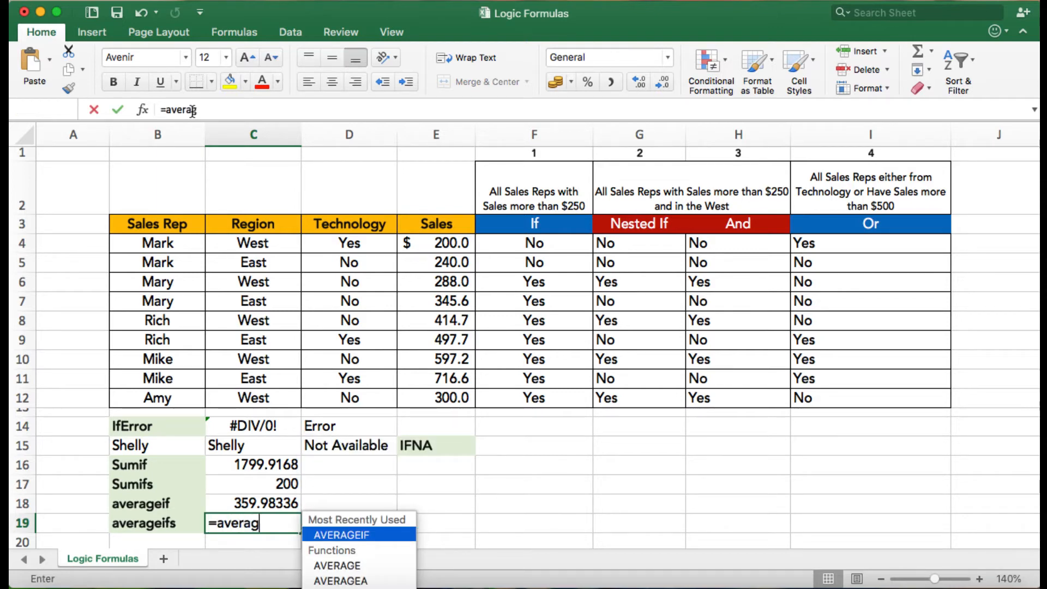
pyautogui.write('eifs')
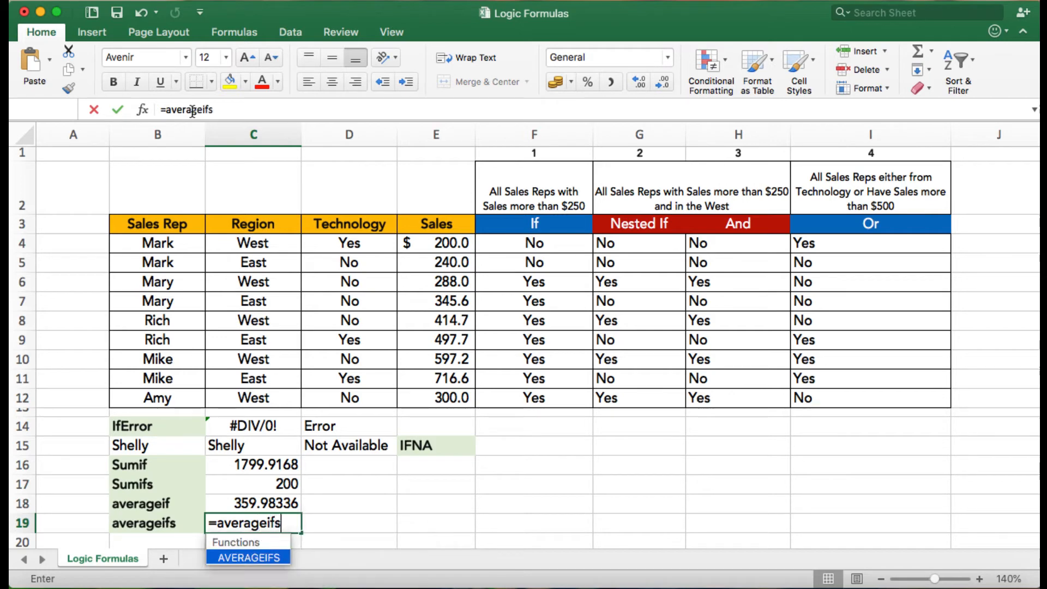
pyautogui.press('Tab')
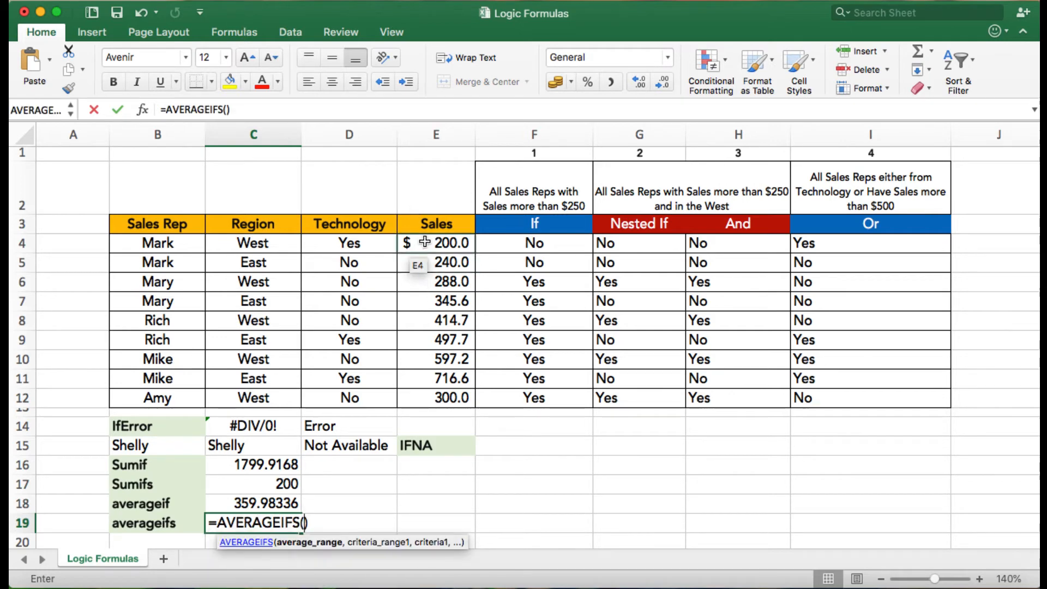
pyautogui.moveTo(425, 244); pyautogui.dragTo(427, 403)
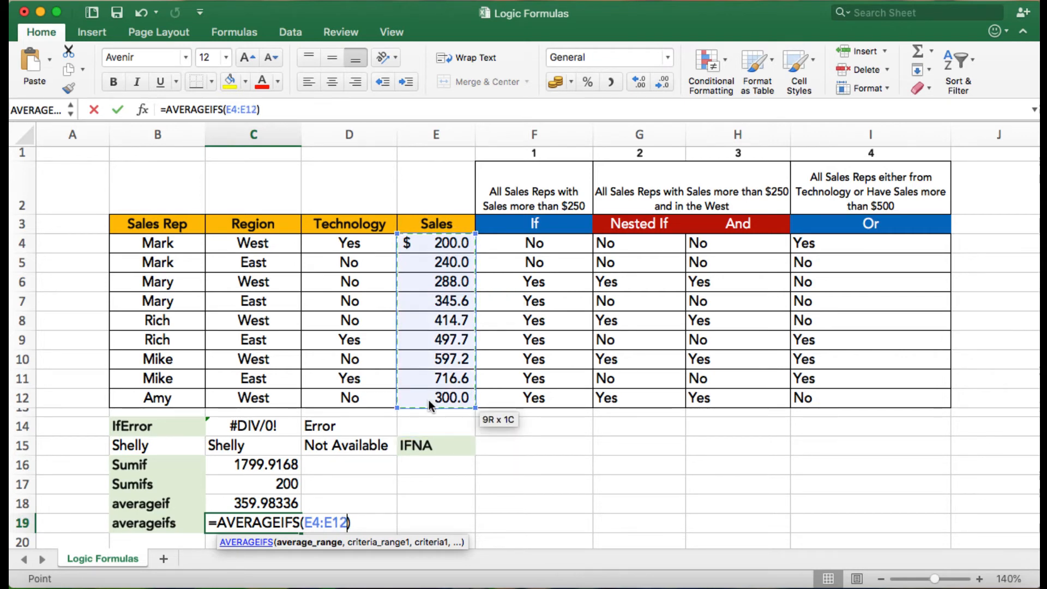
# Step: Add the first criterion to the AVERAGEIFS formula in C19: "West" in the Region range C4:C12
pyautogui.write(',')
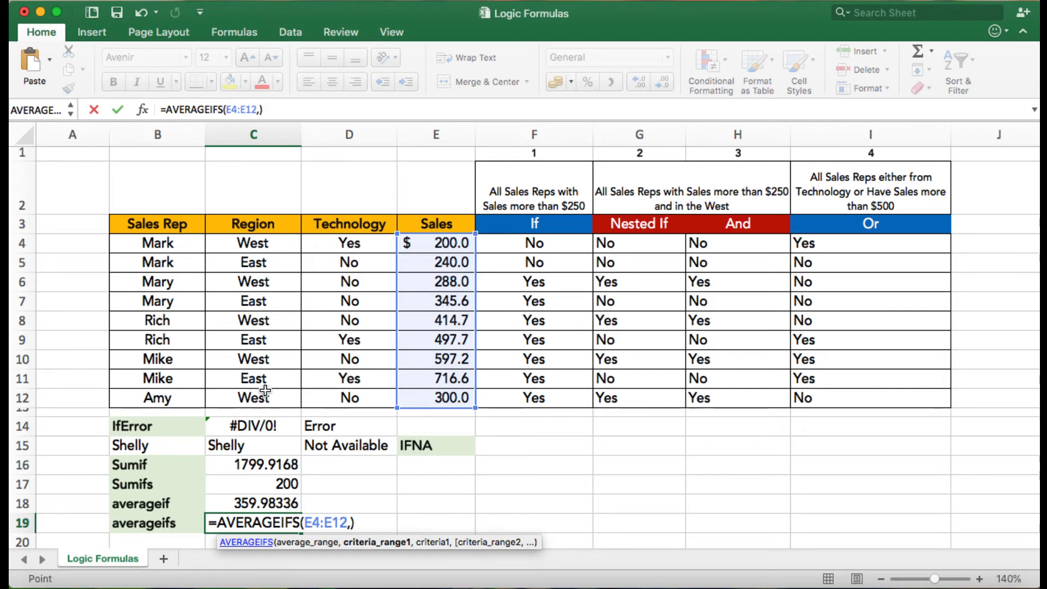
pyautogui.moveTo(264, 244); pyautogui.dragTo(266, 395)
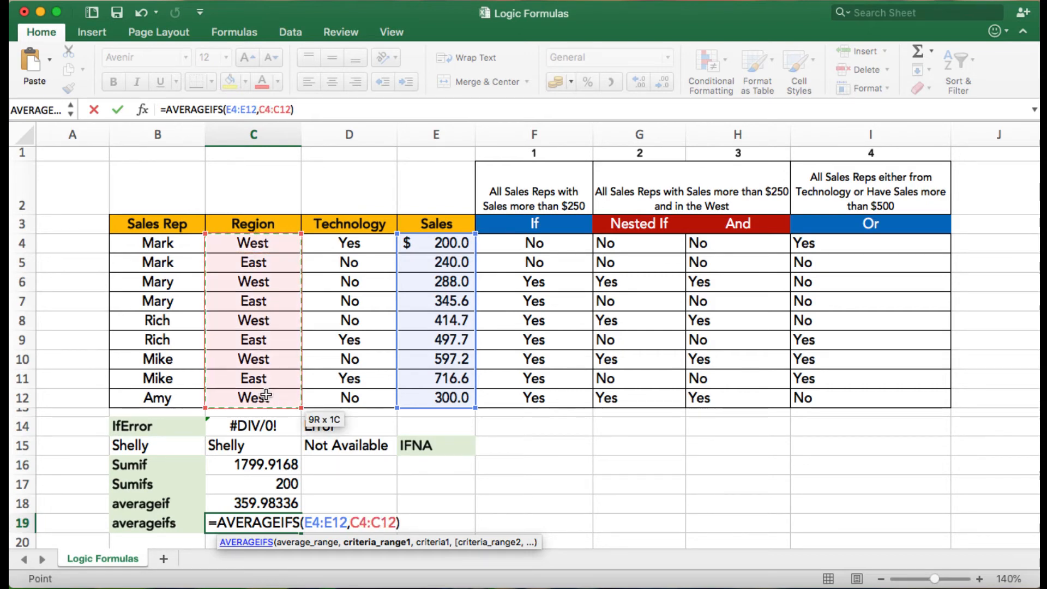
pyautogui.write(',"West')
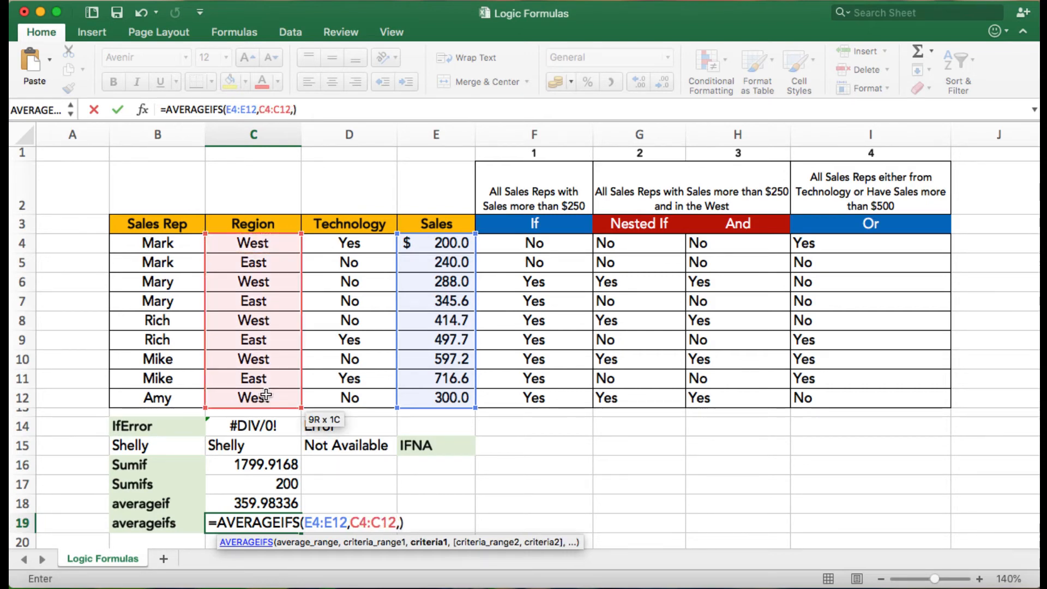
pyautogui.write('",')
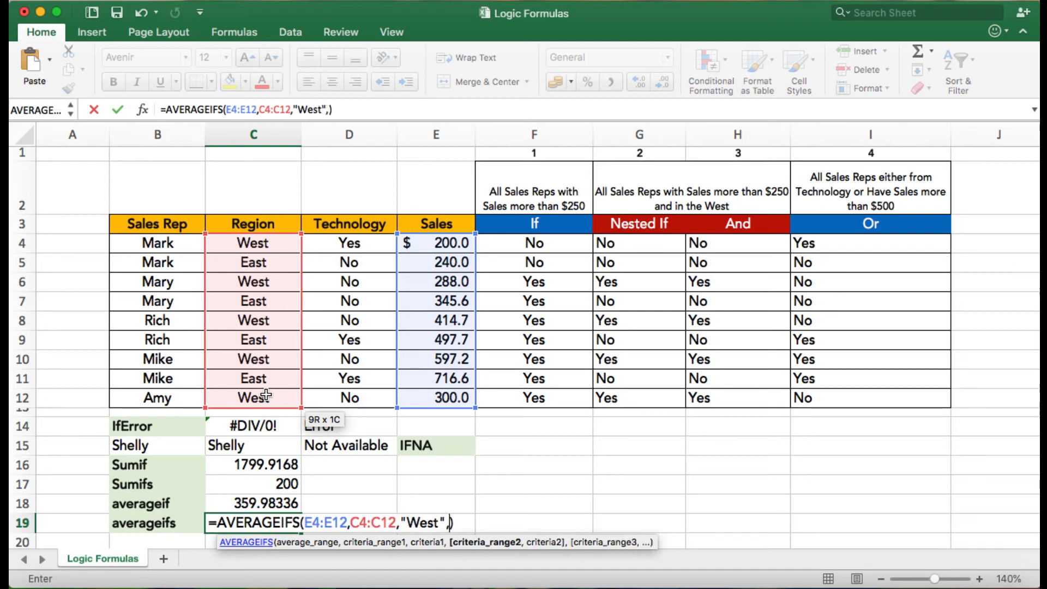
# Step: Complete the AVERAGEIFS formula in C19 with a second criterion, "Yes" in the Technology range D4:D12
pyautogui.moveTo(346, 243); pyautogui.dragTo(344, 360)
pyautogui.moveTo(344, 402); pyautogui.dragTo(343, 402)
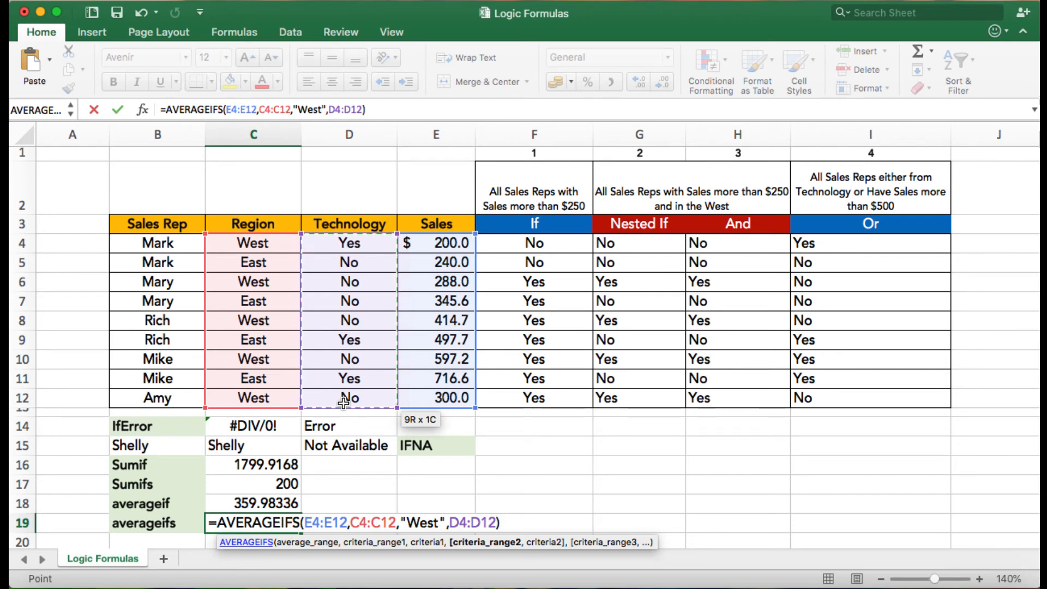
pyautogui.write(',"Yes"')
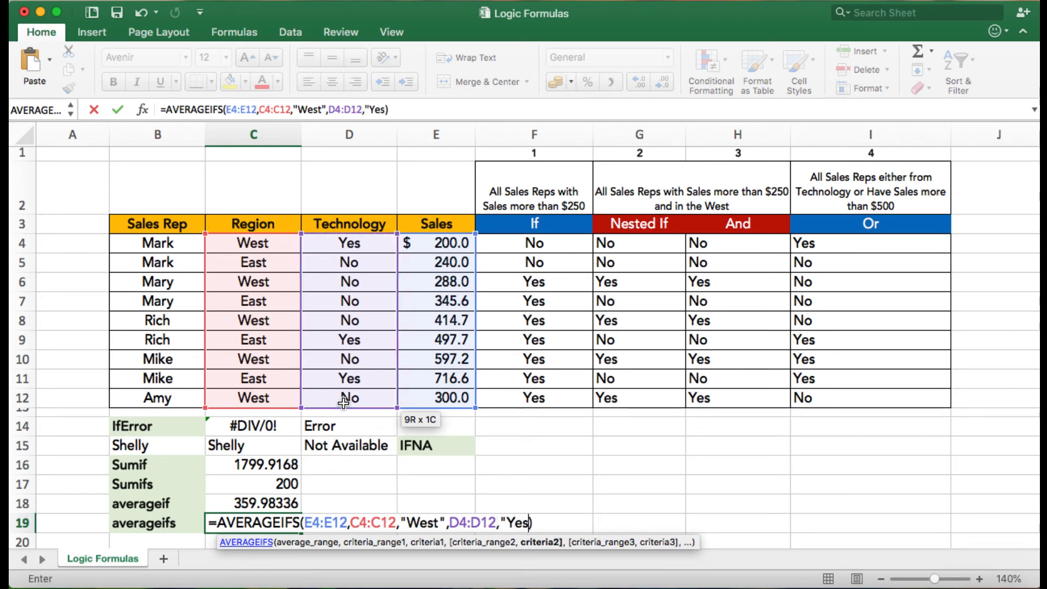
pyautogui.write(')')
pyautogui.press('Return')
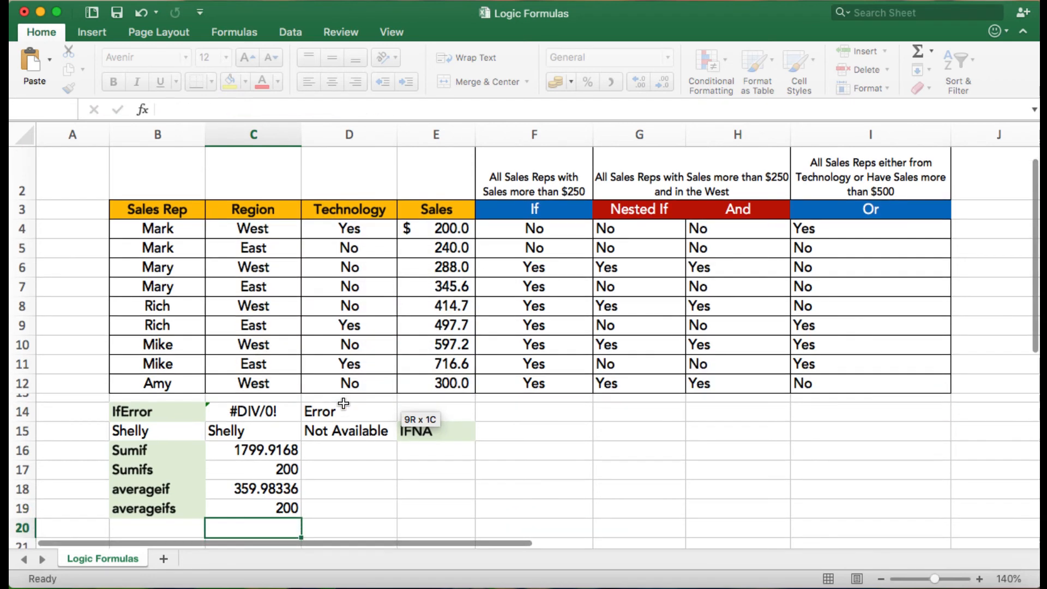
pyautogui.press('Up')
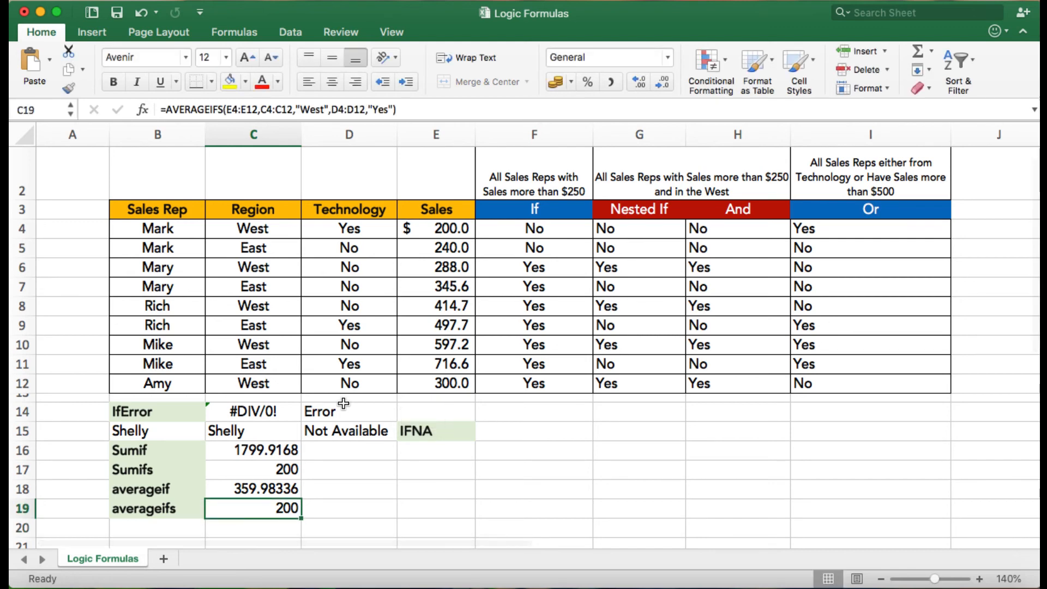